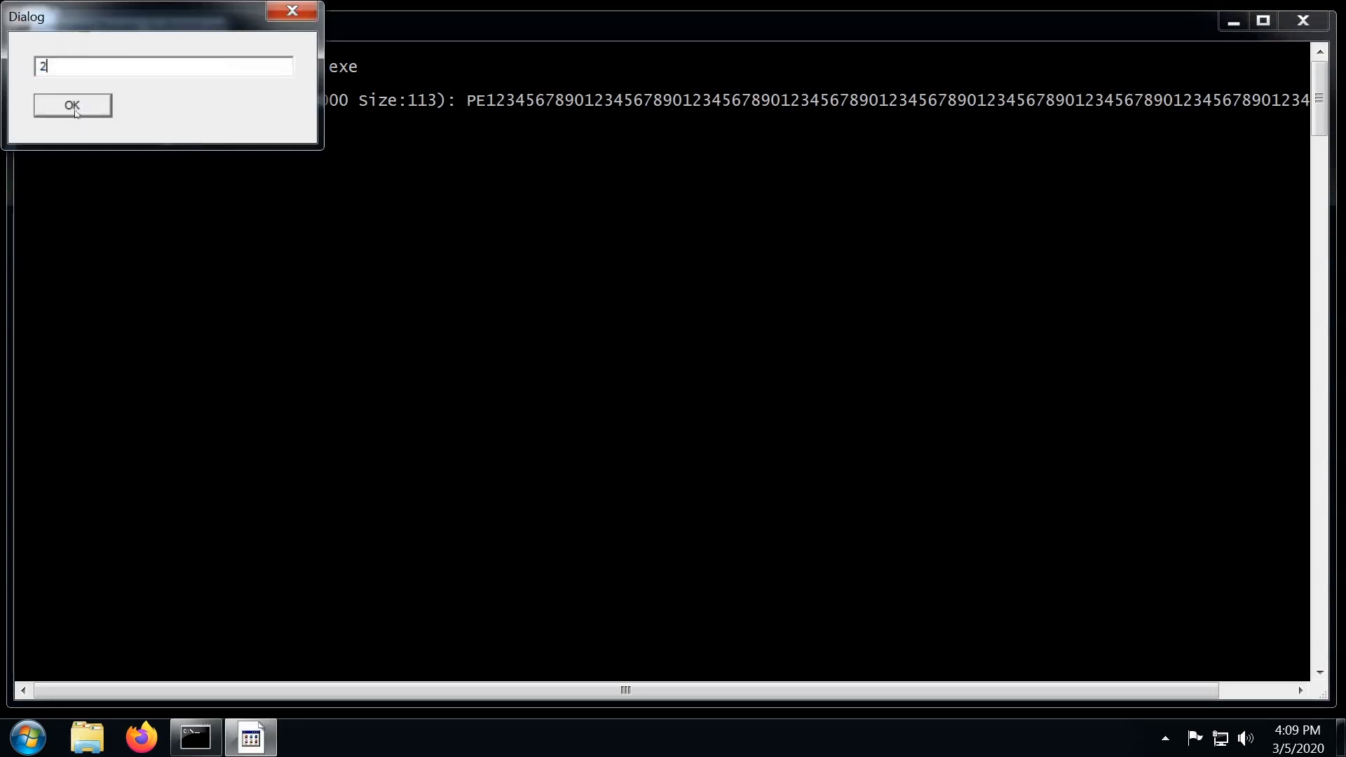
- Submit 2 in the sample's number dialog and close the untitled Notepad window that the sample launches
{"action": "left_click", "coordinate": [73, 106]}
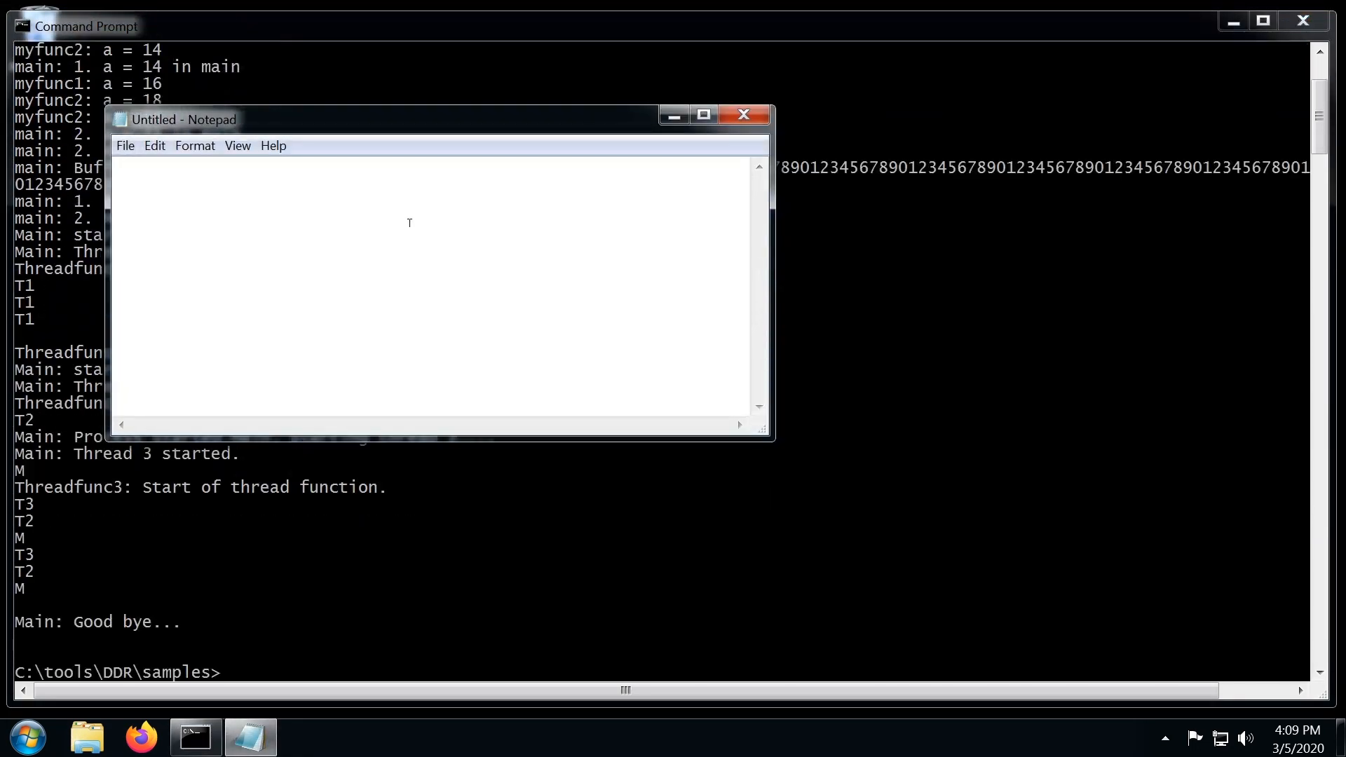
{"action": "left_click", "coordinate": [751, 117]}
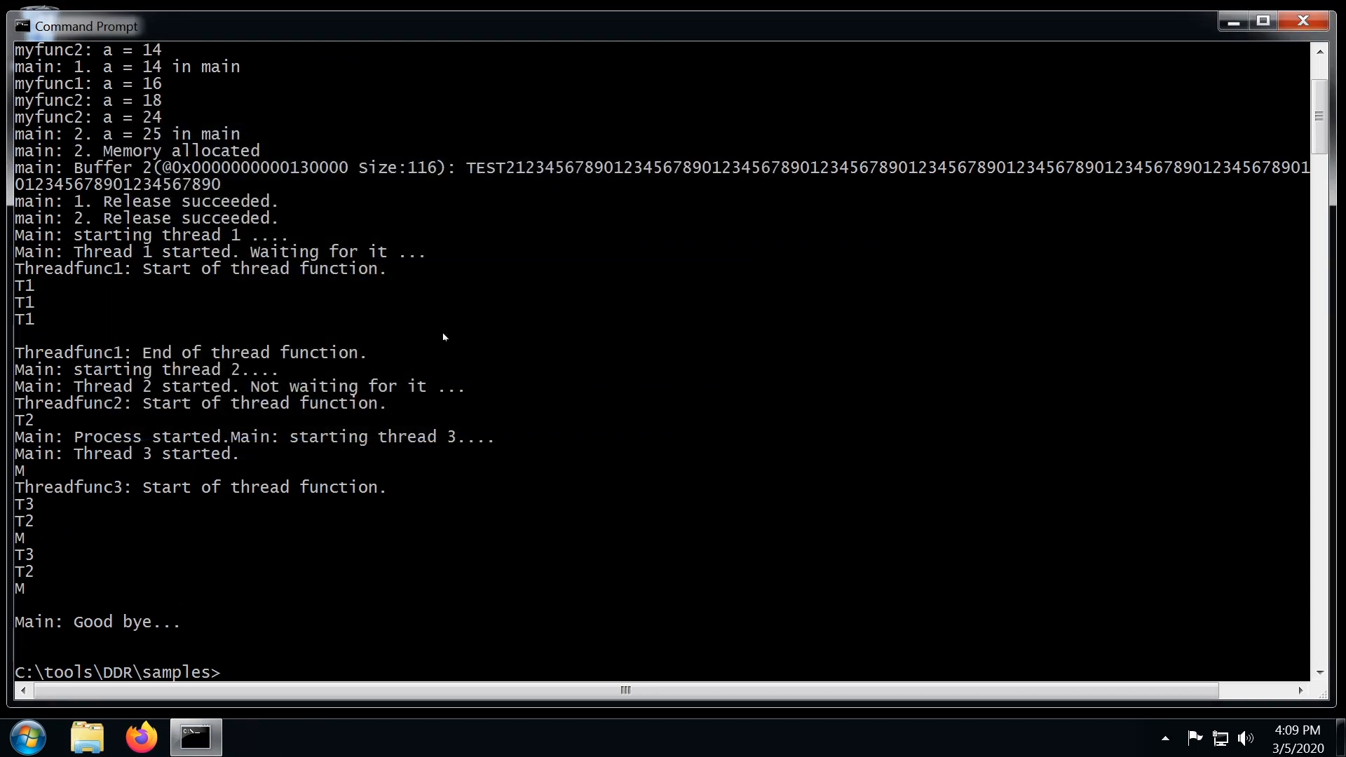
- Review the buffertest.exe console output, marking the two lines that compare the value of a with 5
{"action": "scroll", "coordinate": [444, 337], "scroll_direction": "up", "scroll_amount": 3}
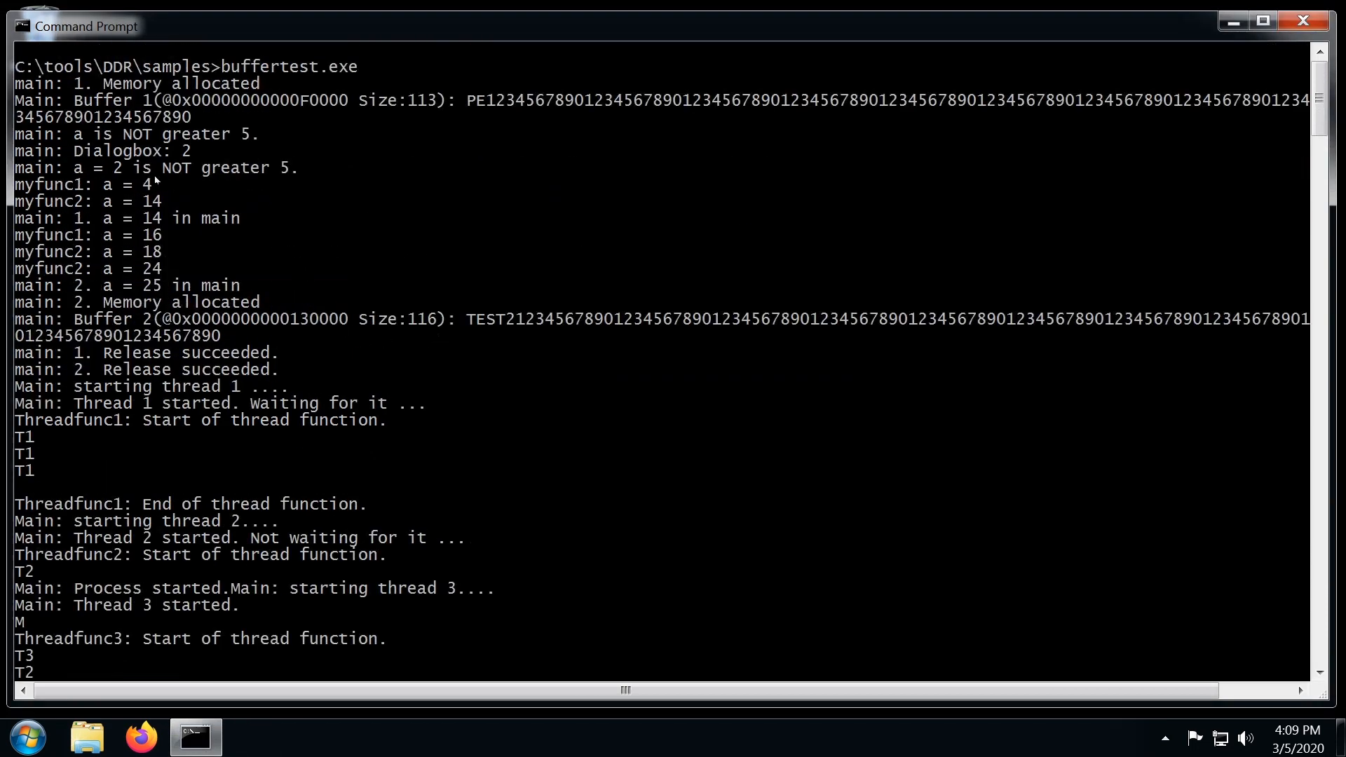
{"action": "left_click_drag", "start_coordinate": [25, 138], "coordinate": [277, 136]}
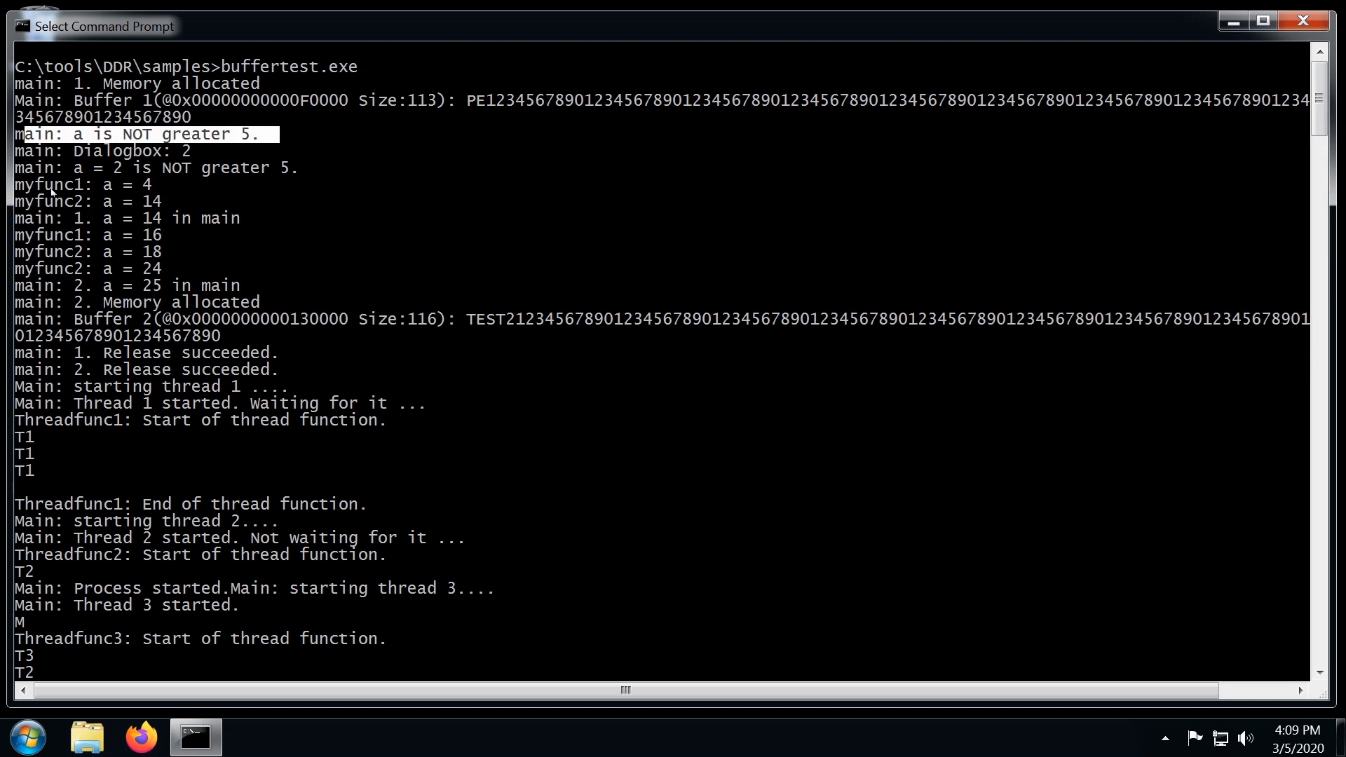
{"action": "left_click_drag", "start_coordinate": [34, 169], "coordinate": [307, 168]}
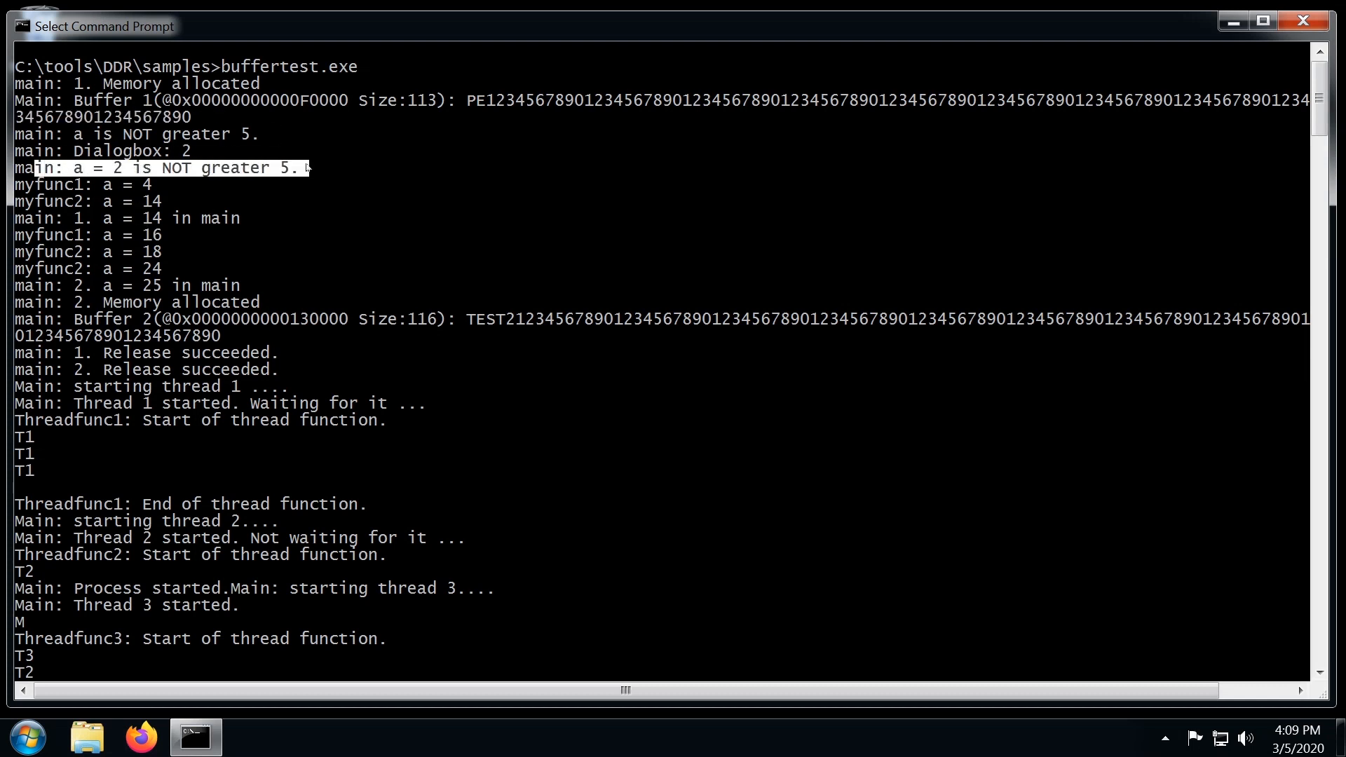
{"action": "left_click", "coordinate": [412, 232]}
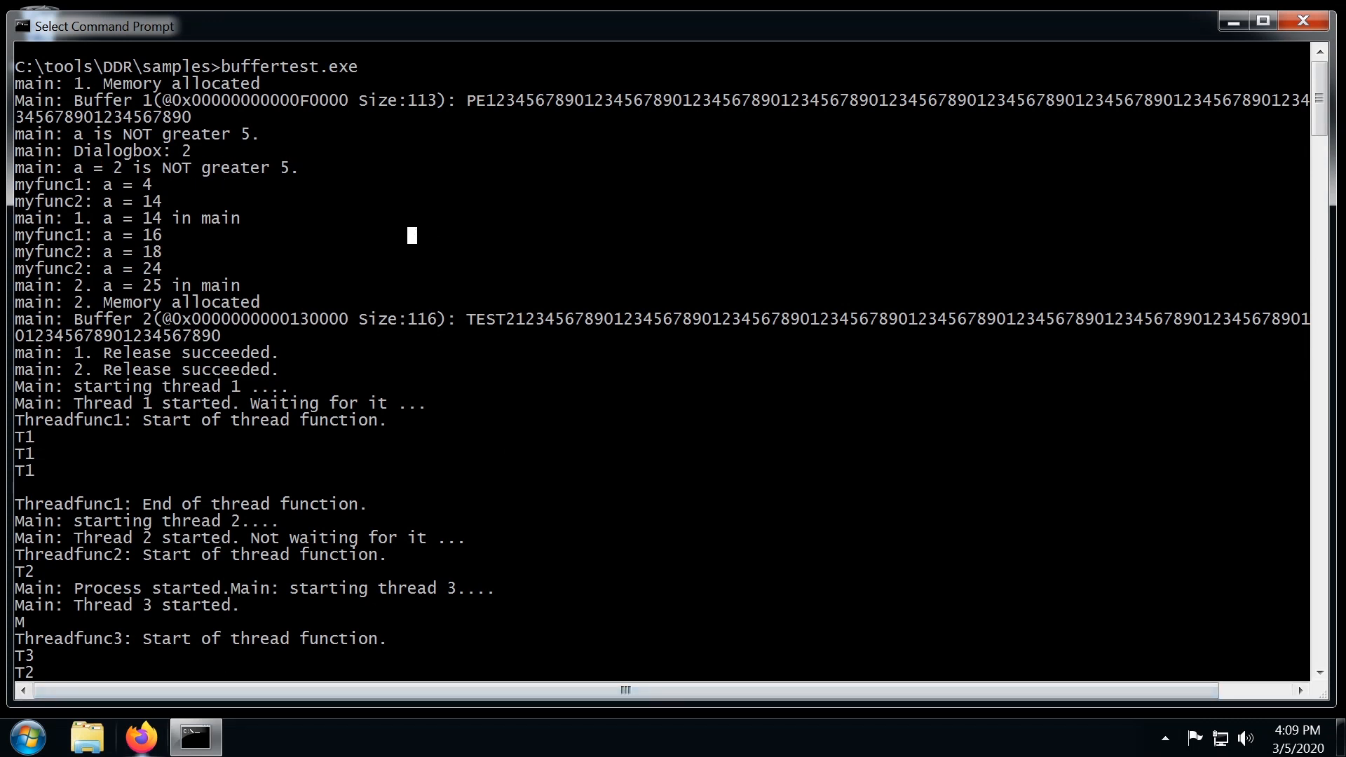
{"action": "scroll", "coordinate": [671, 364], "scroll_direction": "down", "scroll_amount": 7}
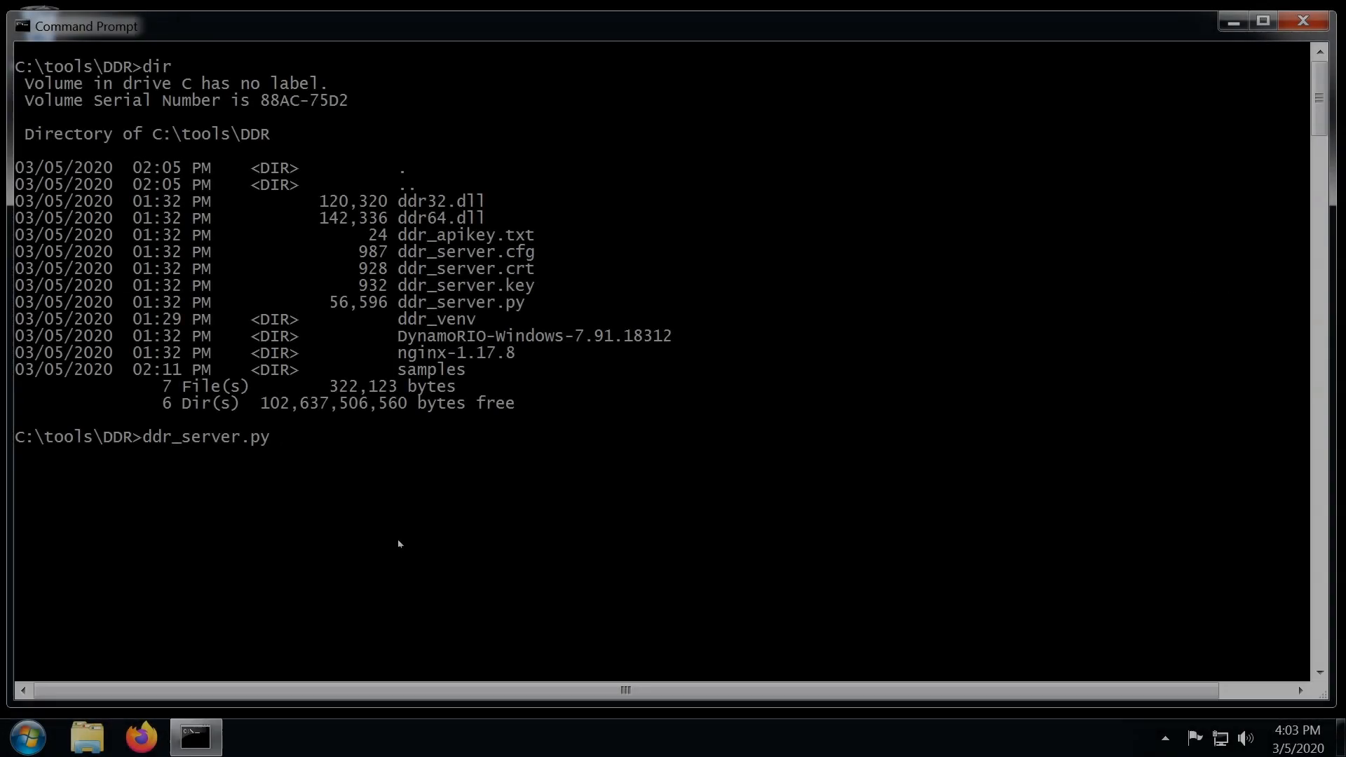
- Start ddr_server.py from C:\tools\DDR, then switch to IDA and run a DDR light trace for the buffertest.exe segment
{"action": "key", "text": "Return"}
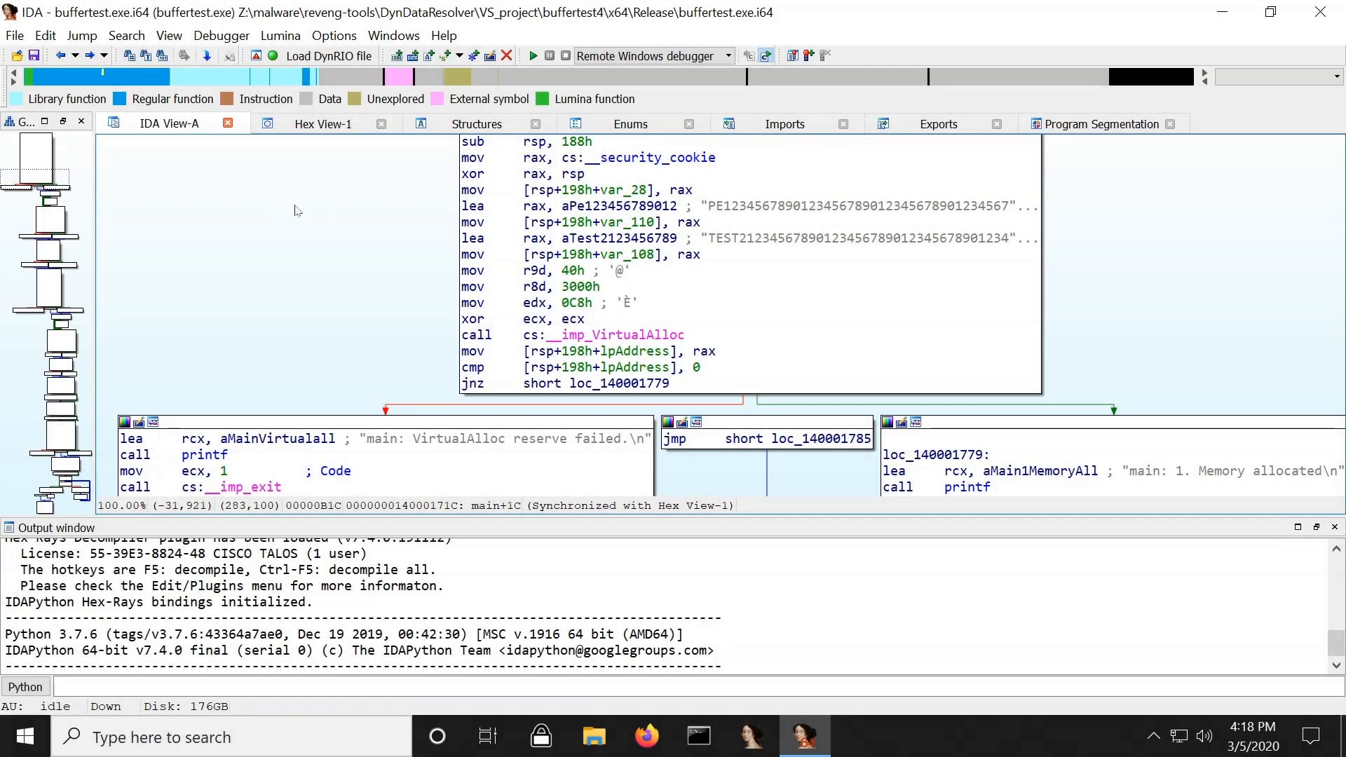
{"action": "right_click", "coordinate": [295, 210]}
{"action": "mouse_move", "coordinate": [382, 385]}
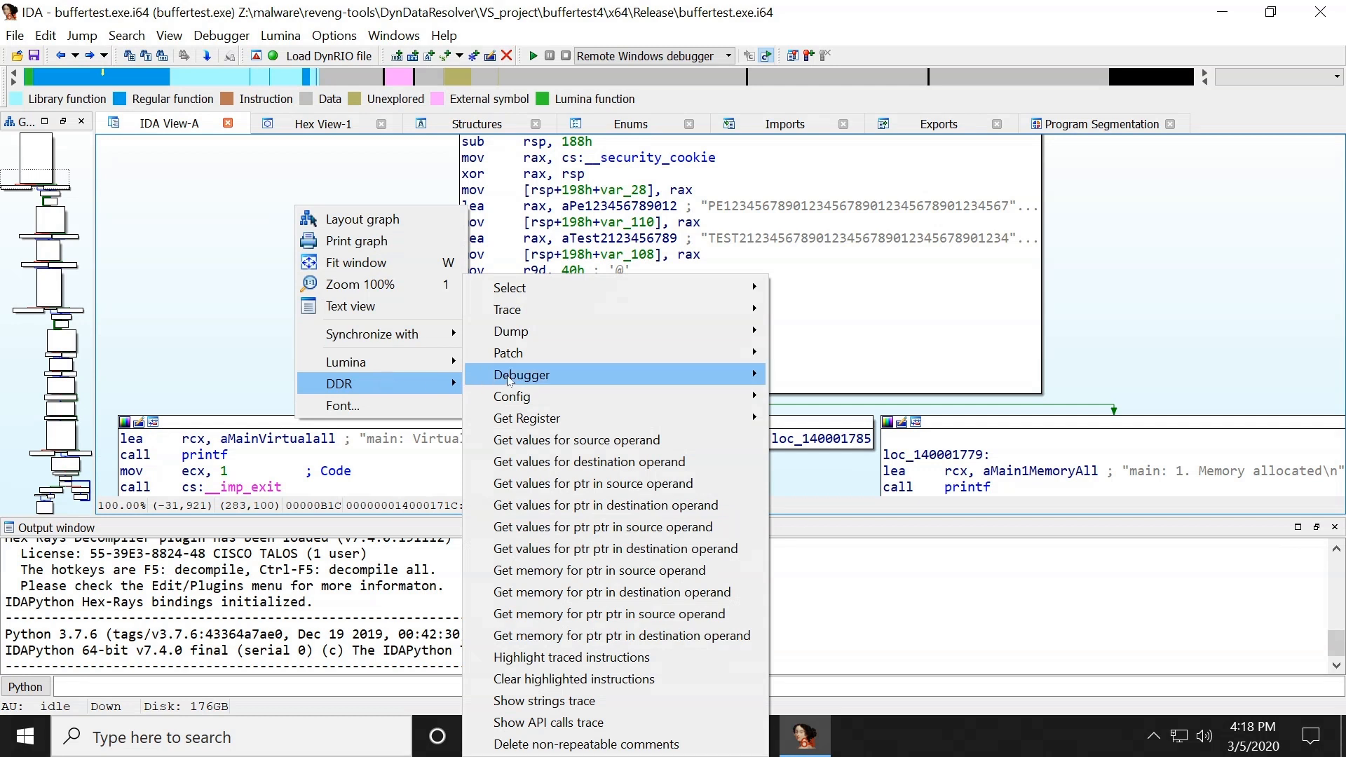
{"action": "mouse_move", "coordinate": [542, 316]}
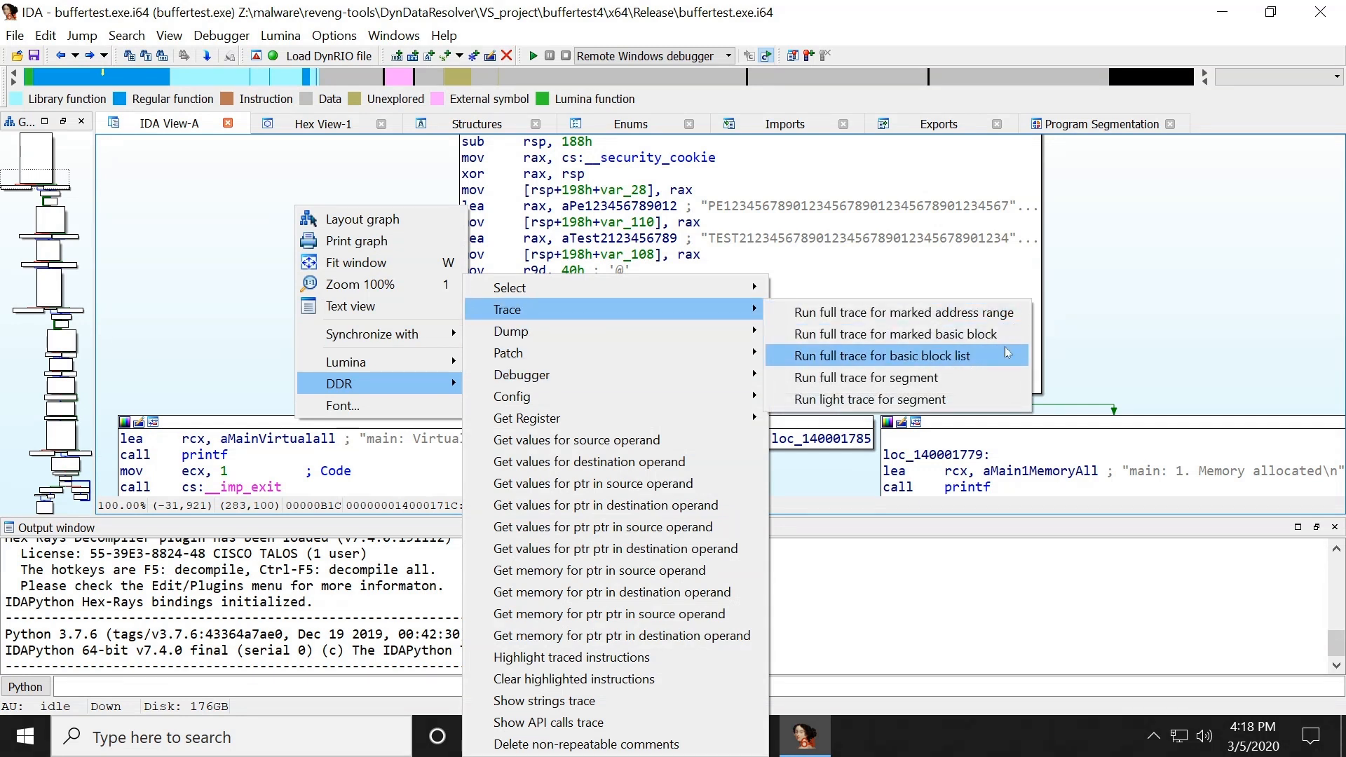
{"action": "left_click", "coordinate": [951, 401]}
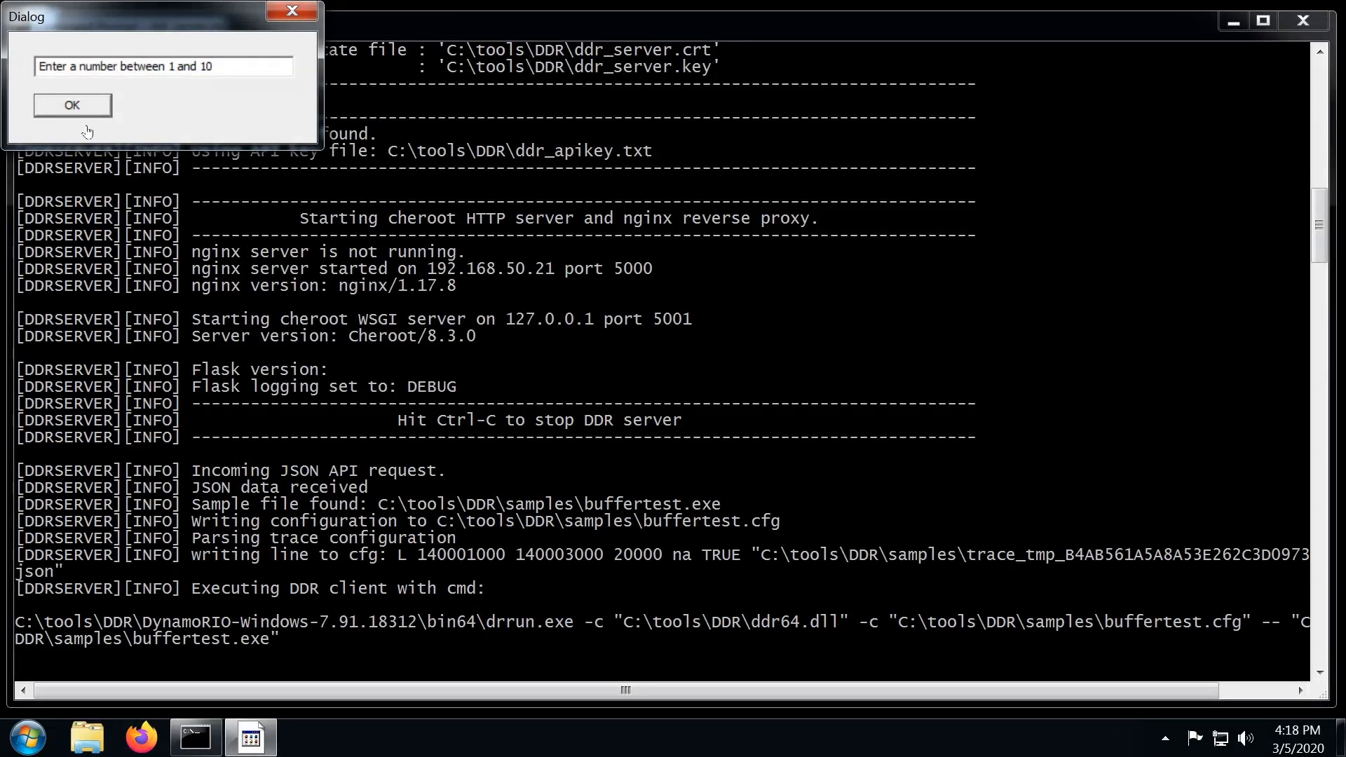
- Submit 1 in the traced sample's number dialog and check the light trace's status message in IDA's output
{"action": "left_click_drag", "start_coordinate": [222, 65], "coordinate": [16, 65]}
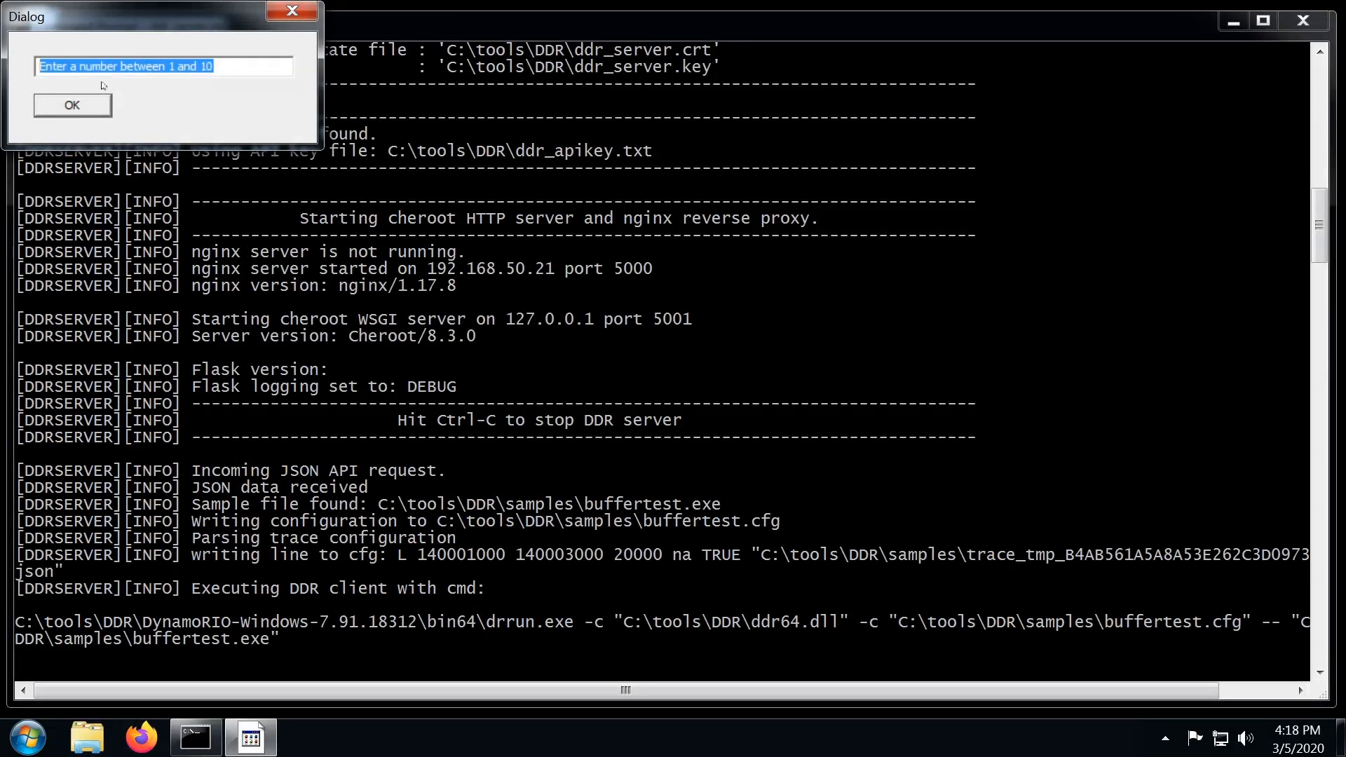
{"action": "type", "text": "1"}
{"action": "left_click", "coordinate": [73, 111]}
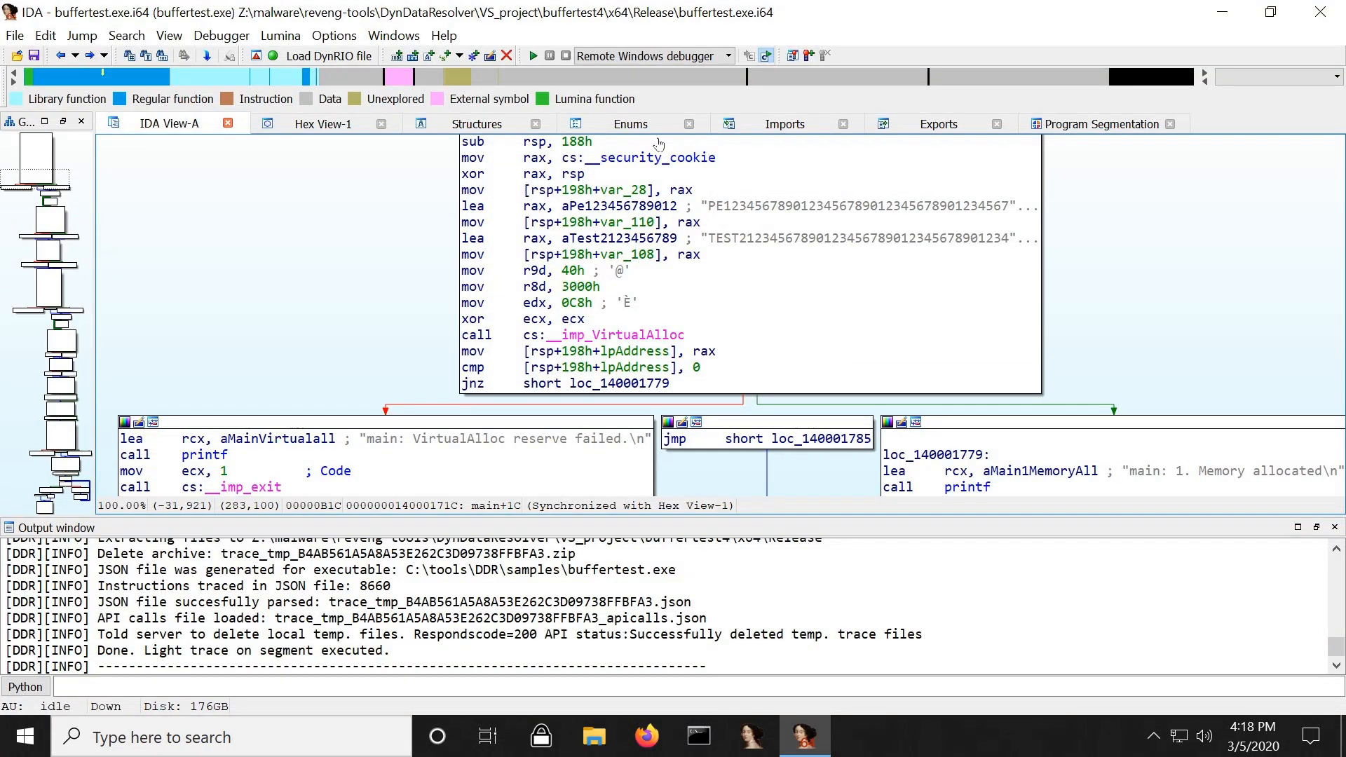
{"action": "left_click", "coordinate": [99, 652]}
{"action": "left_click_drag", "start_coordinate": [99, 653], "coordinate": [393, 654]}
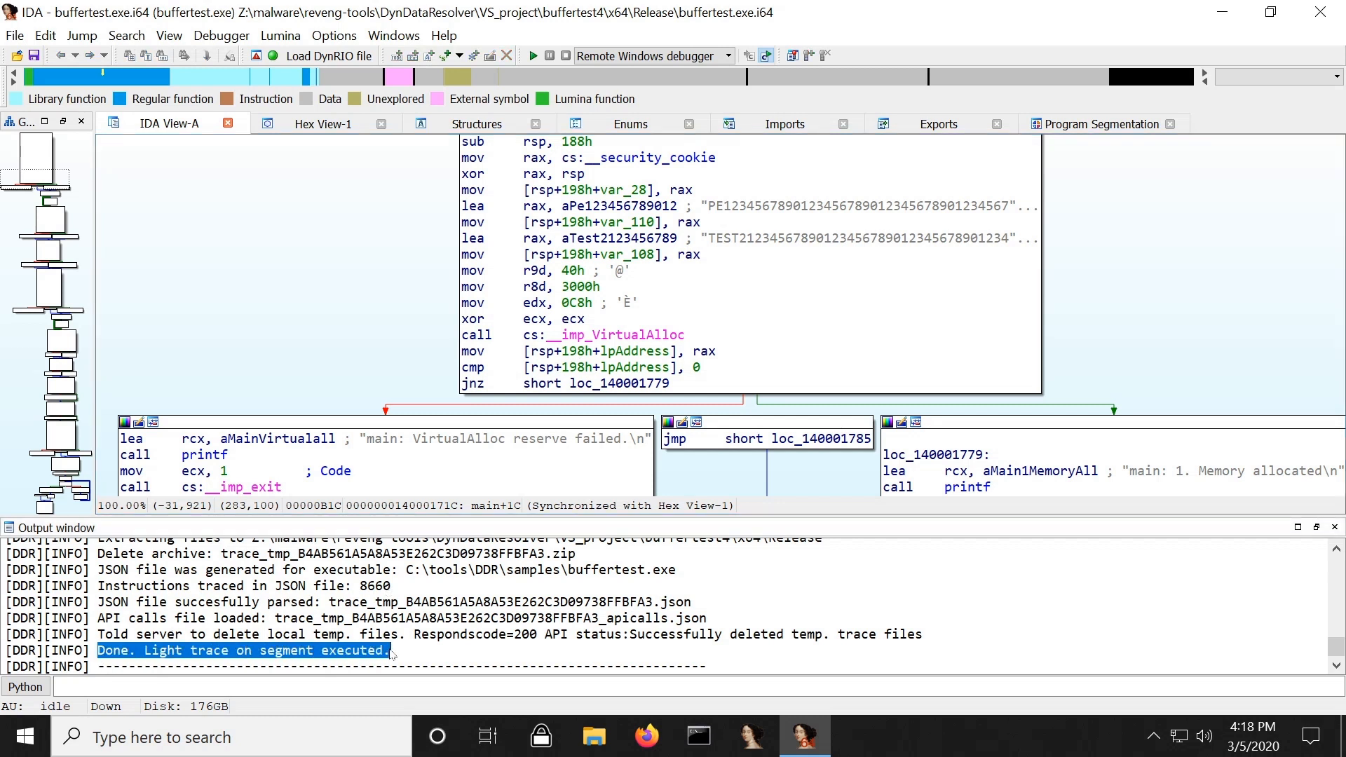
- Highlight the traced instructions in the disassembly graph with DDR
{"action": "left_click", "coordinate": [298, 212]}
{"action": "right_click", "coordinate": [369, 174]}
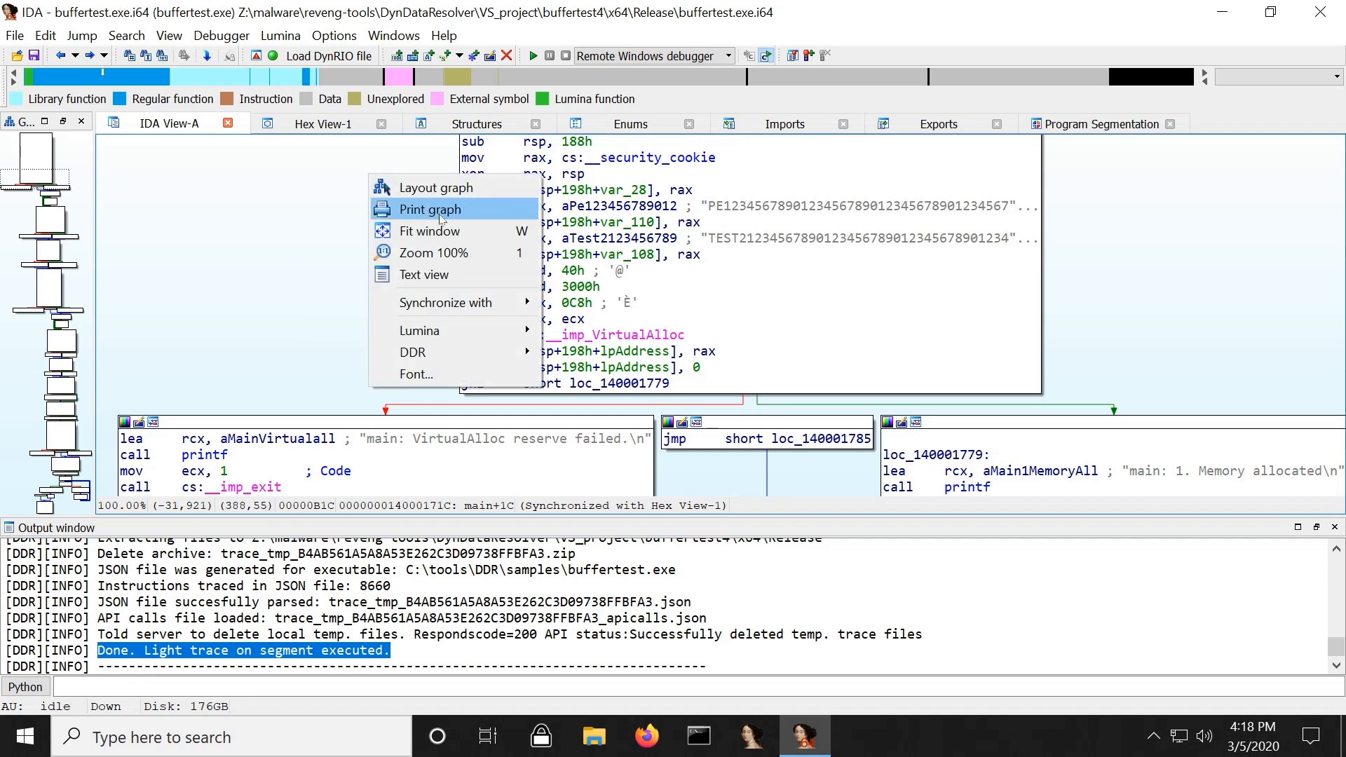
{"action": "mouse_move", "coordinate": [469, 357]}
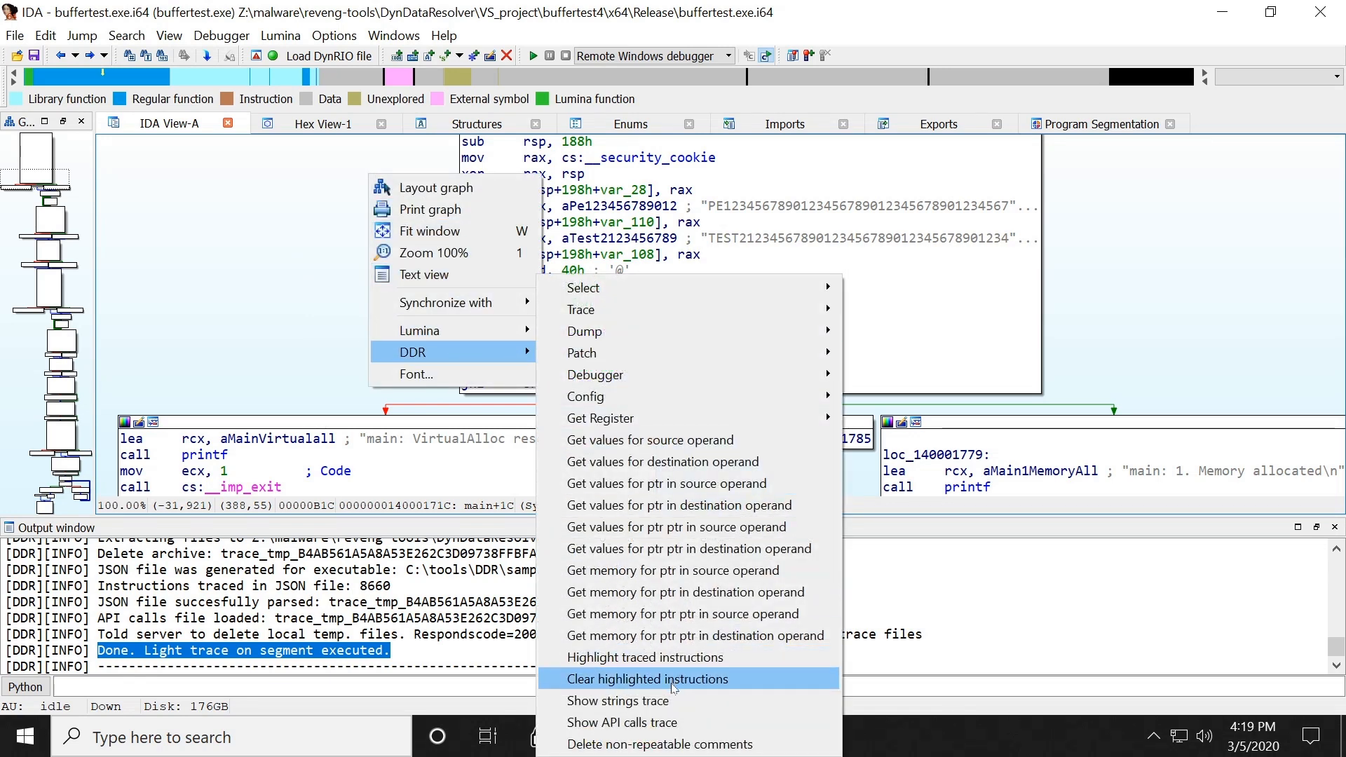
{"action": "left_click", "coordinate": [675, 659]}
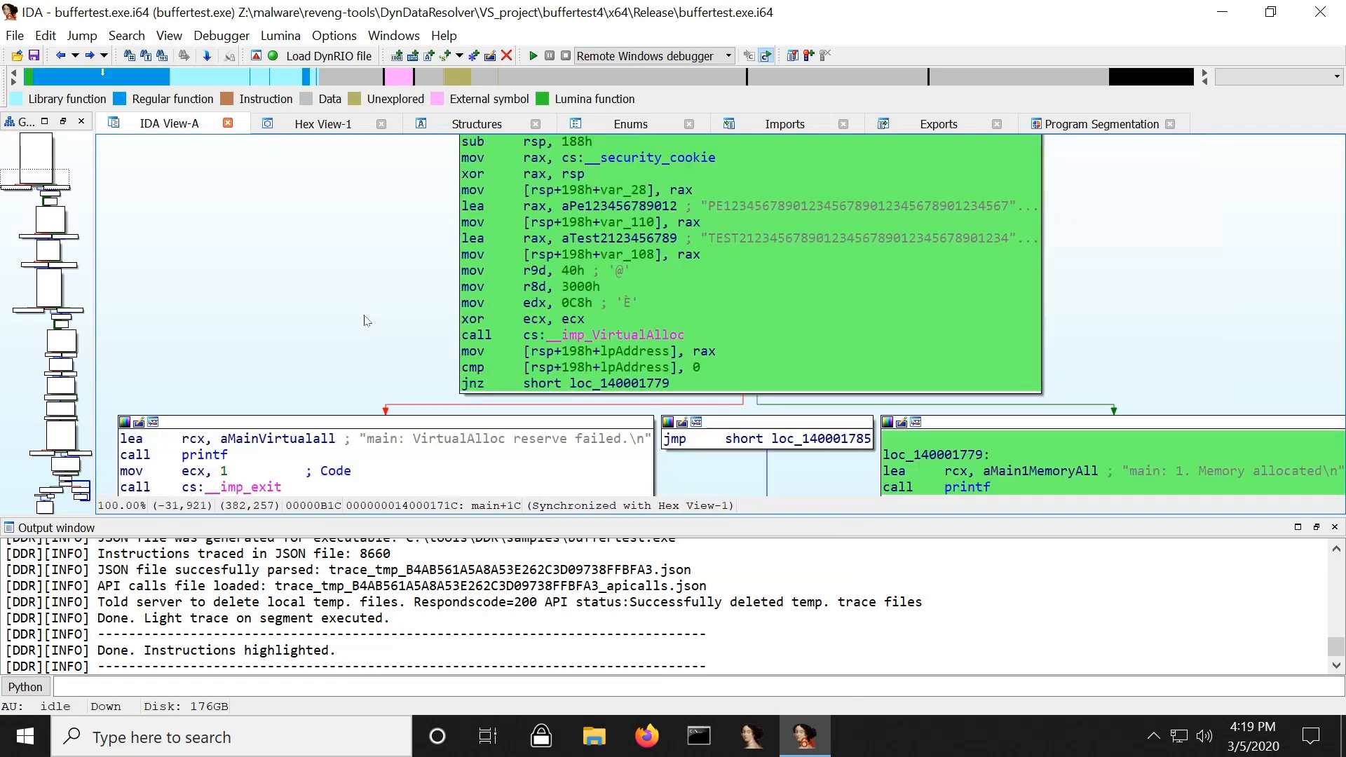
- Examine which basic blocks of the main function were executed, following the highlighted graph down and back to its start
{"action": "scroll", "coordinate": [364, 320], "scroll_direction": "down", "scroll_amount": 4}
{"action": "scroll", "coordinate": [364, 336], "scroll_direction": "down", "scroll_amount": 4}
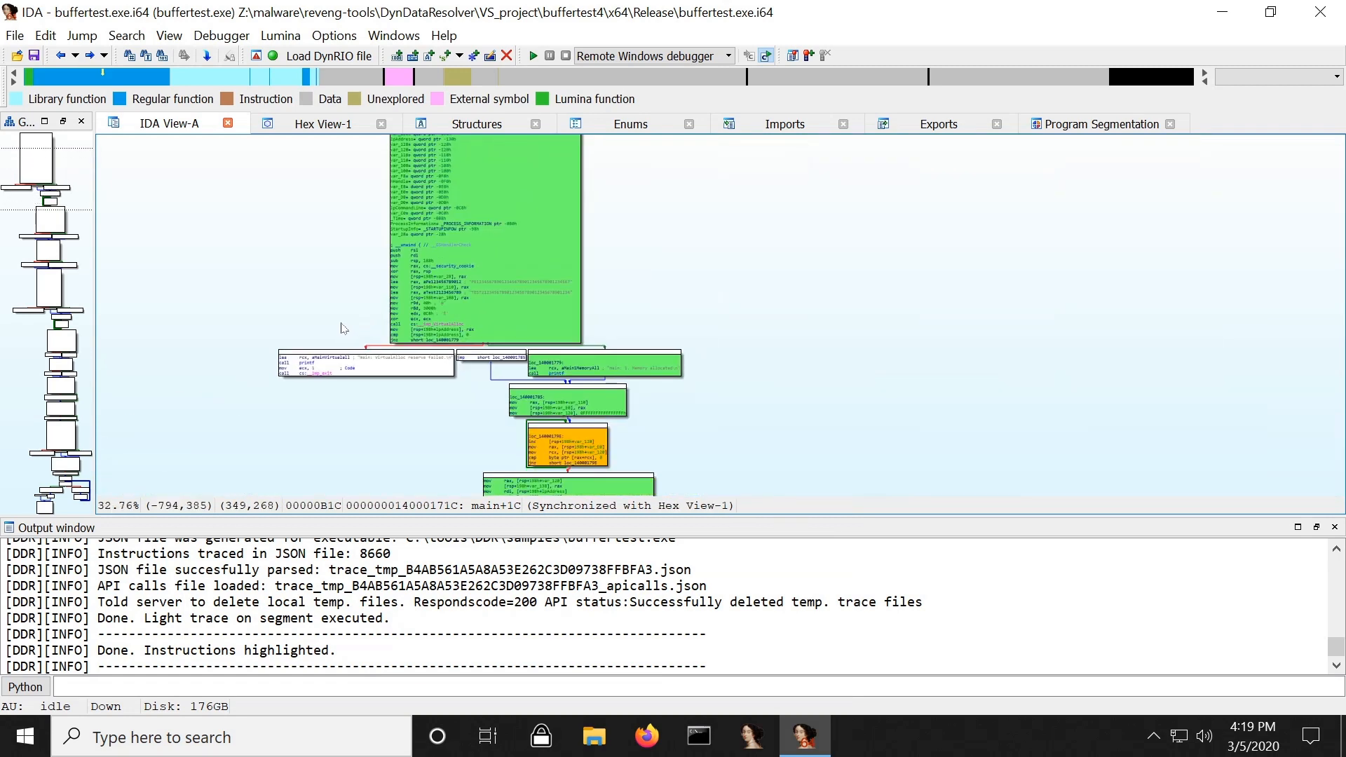
{"action": "scroll", "coordinate": [364, 357], "scroll_direction": "down", "scroll_amount": 10}
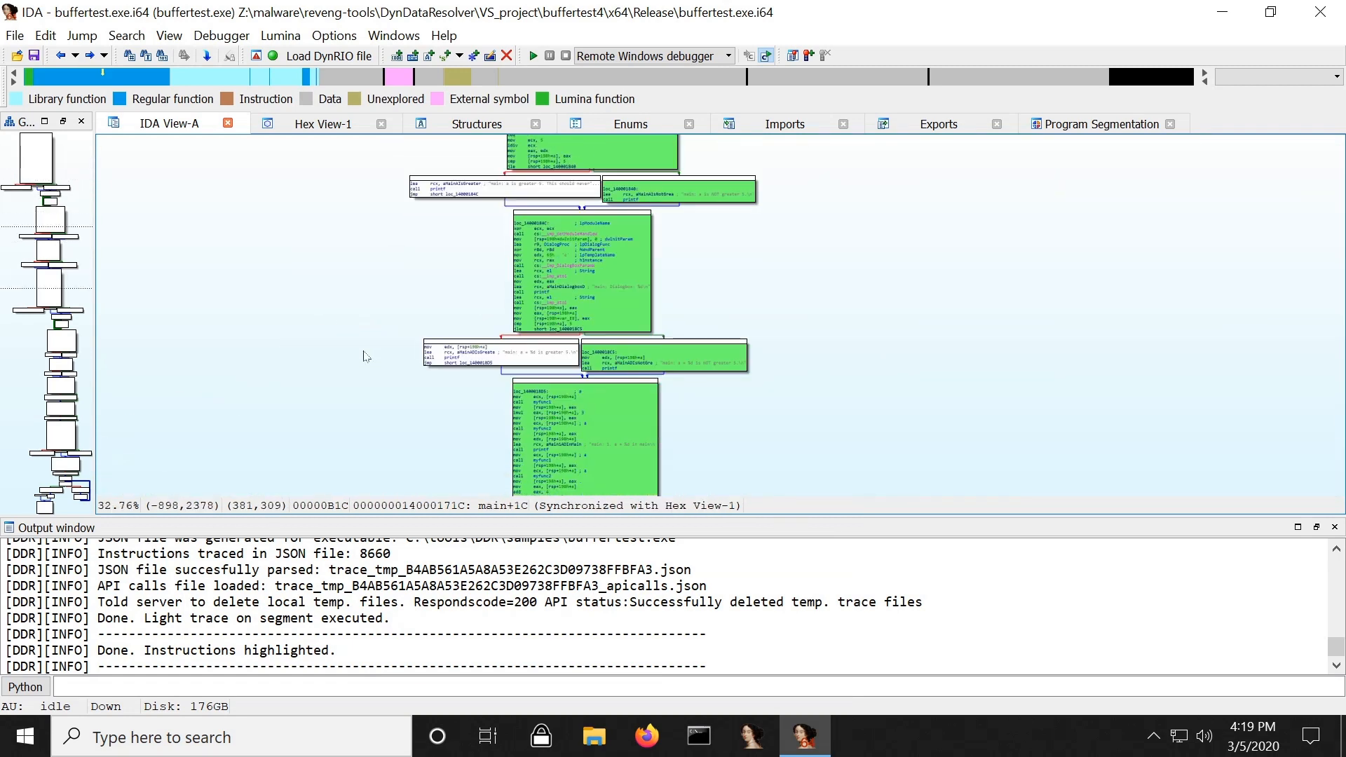
{"action": "scroll", "coordinate": [364, 357], "scroll_direction": "down", "scroll_amount": 3}
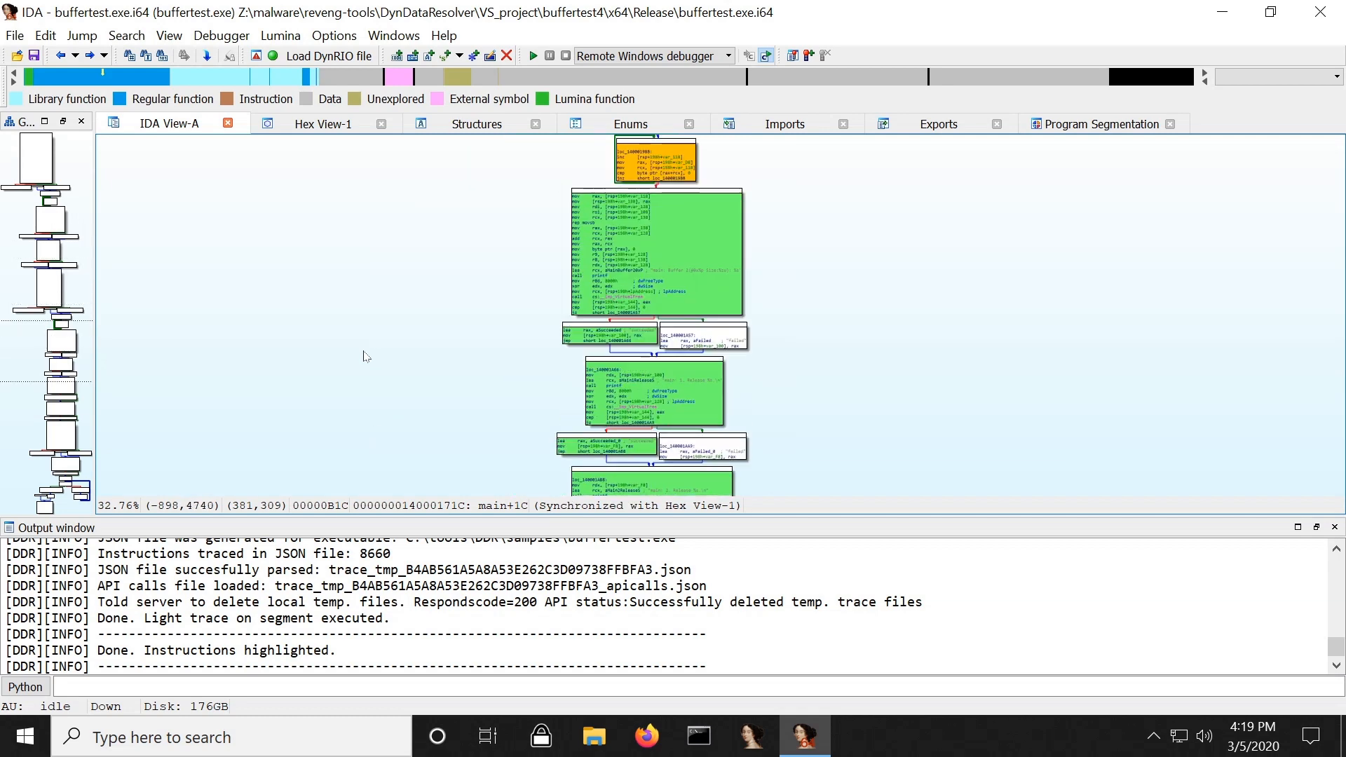
{"action": "scroll", "coordinate": [364, 357], "scroll_direction": "up", "scroll_amount": 15}
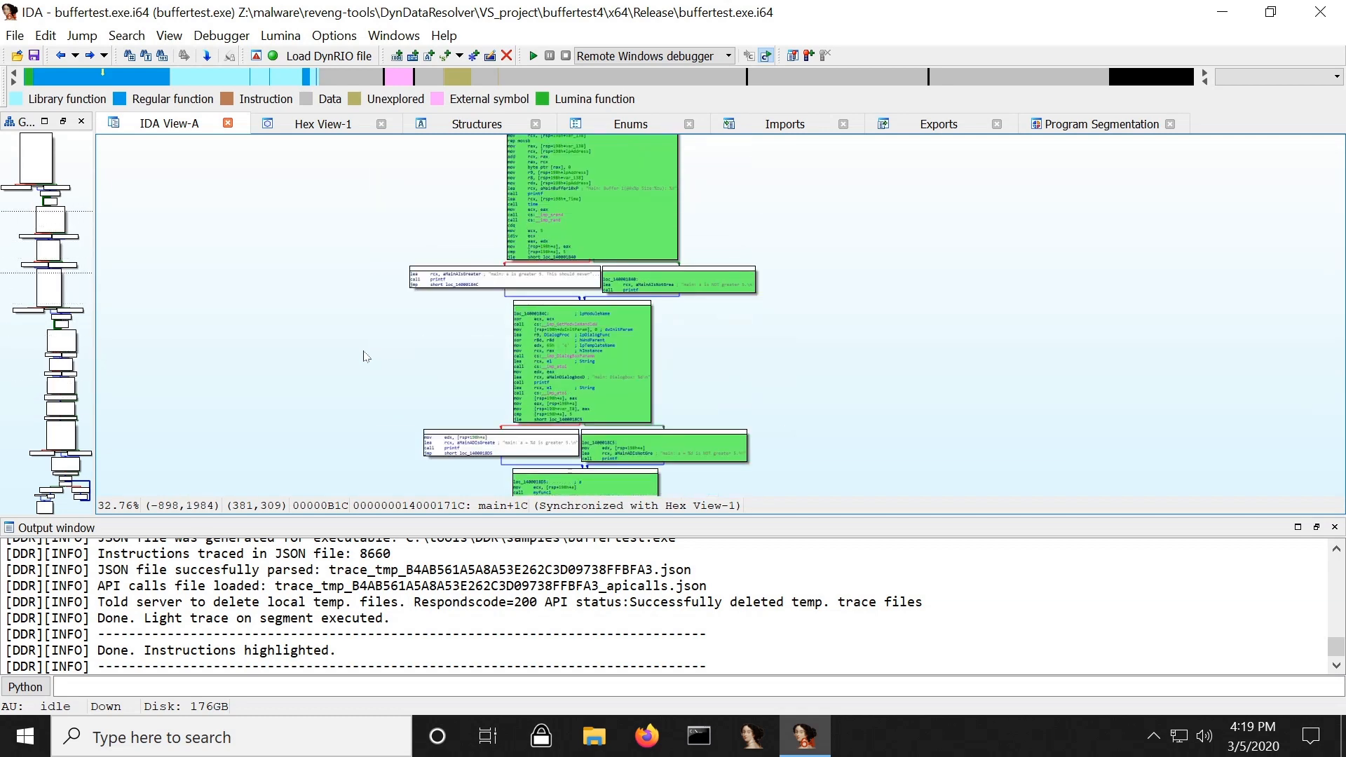
{"action": "scroll", "coordinate": [355, 354], "scroll_direction": "up", "scroll_amount": 2}
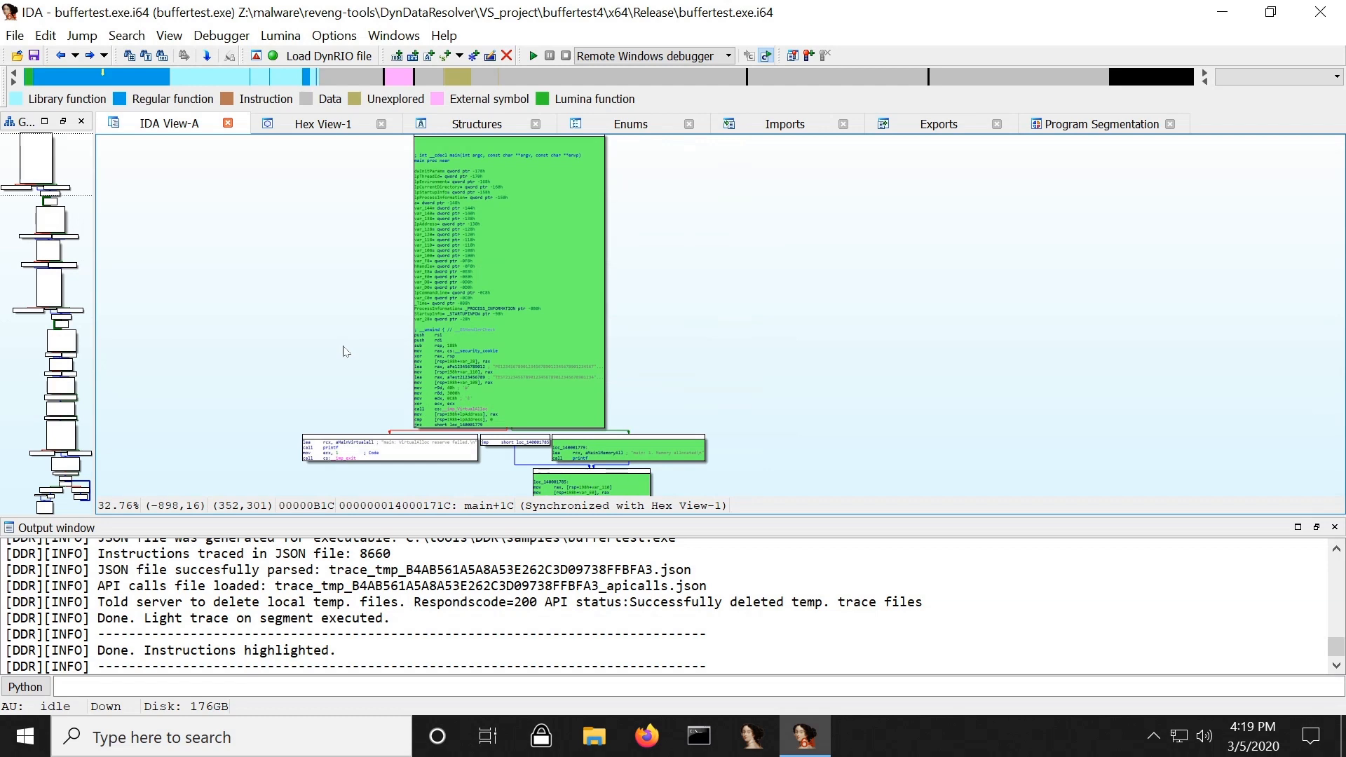
{"action": "scroll", "coordinate": [344, 351], "scroll_direction": "up", "scroll_amount": 3}
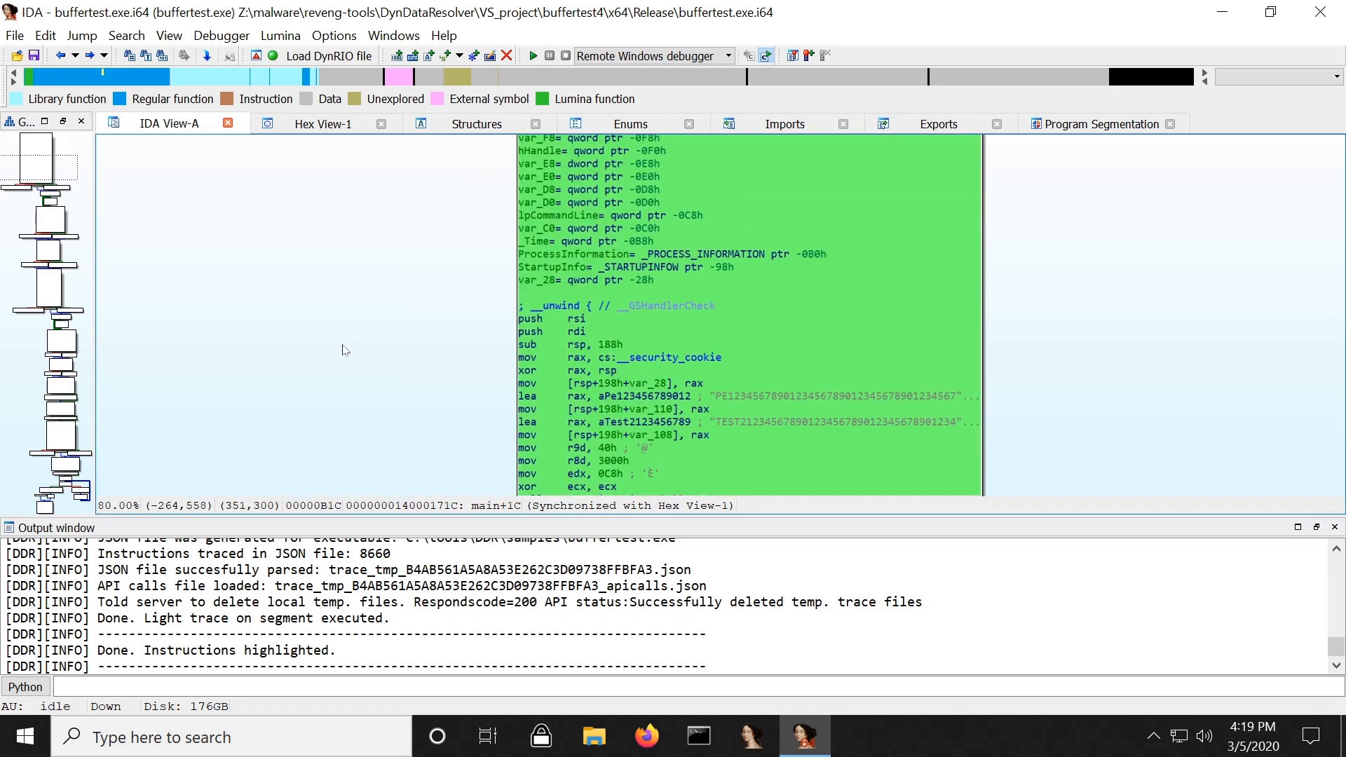
{"action": "scroll", "coordinate": [348, 351], "scroll_direction": "up", "scroll_amount": 1}
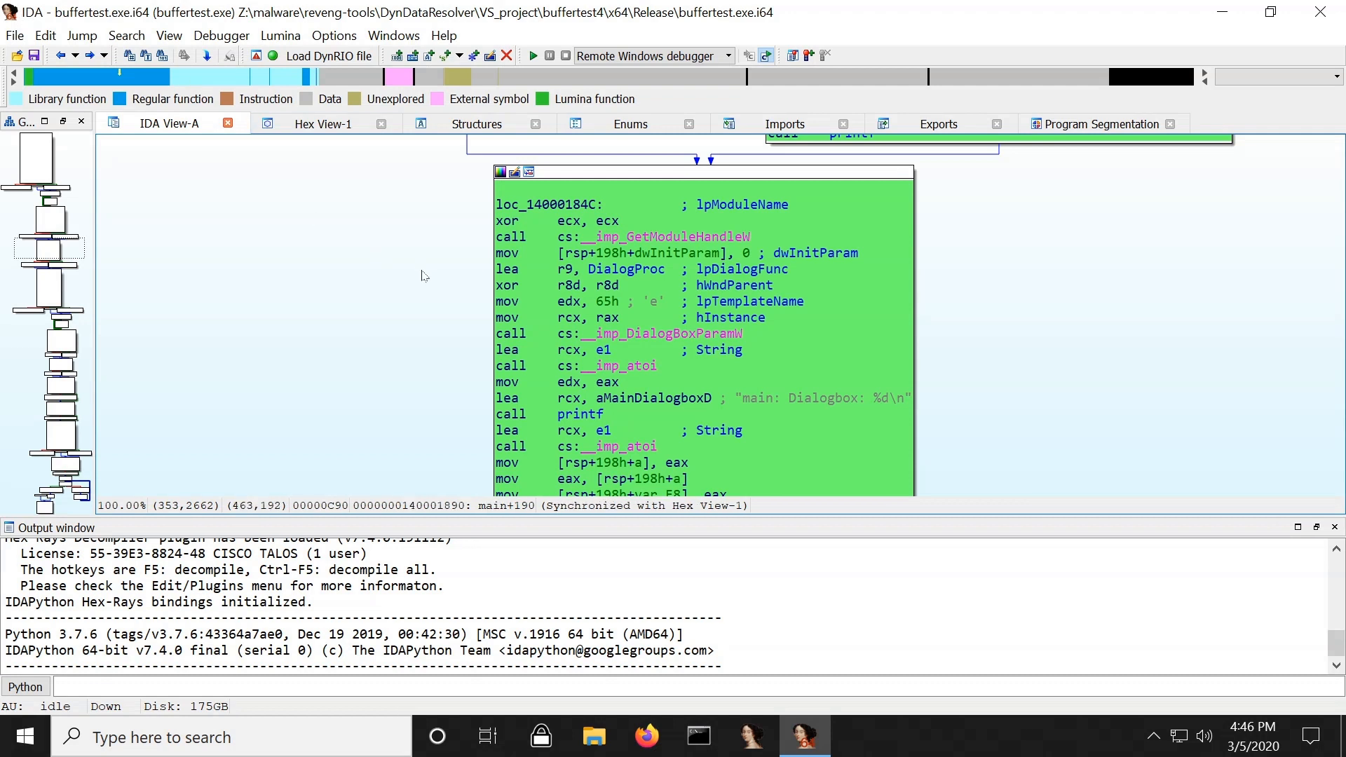
- NOP out at runtime the instructions in loc_14000184C from xor ecx, ecx through the first atoi call, including the DialogBoxParamW call
{"action": "left_click_drag", "start_coordinate": [752, 336], "coordinate": [601, 337]}
{"action": "left_click", "coordinate": [410, 341]}
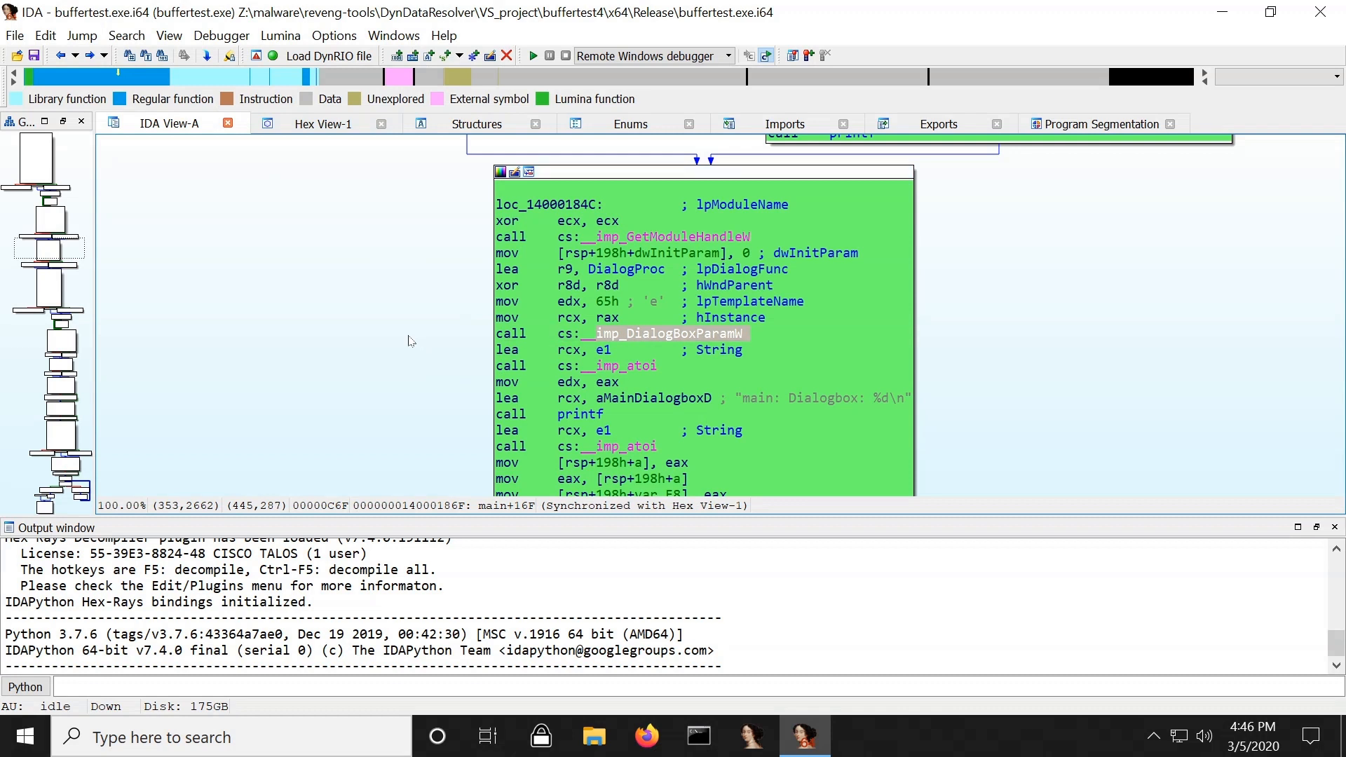
{"action": "left_click_drag", "start_coordinate": [499, 222], "coordinate": [749, 366]}
{"action": "right_click", "coordinate": [245, 200]}
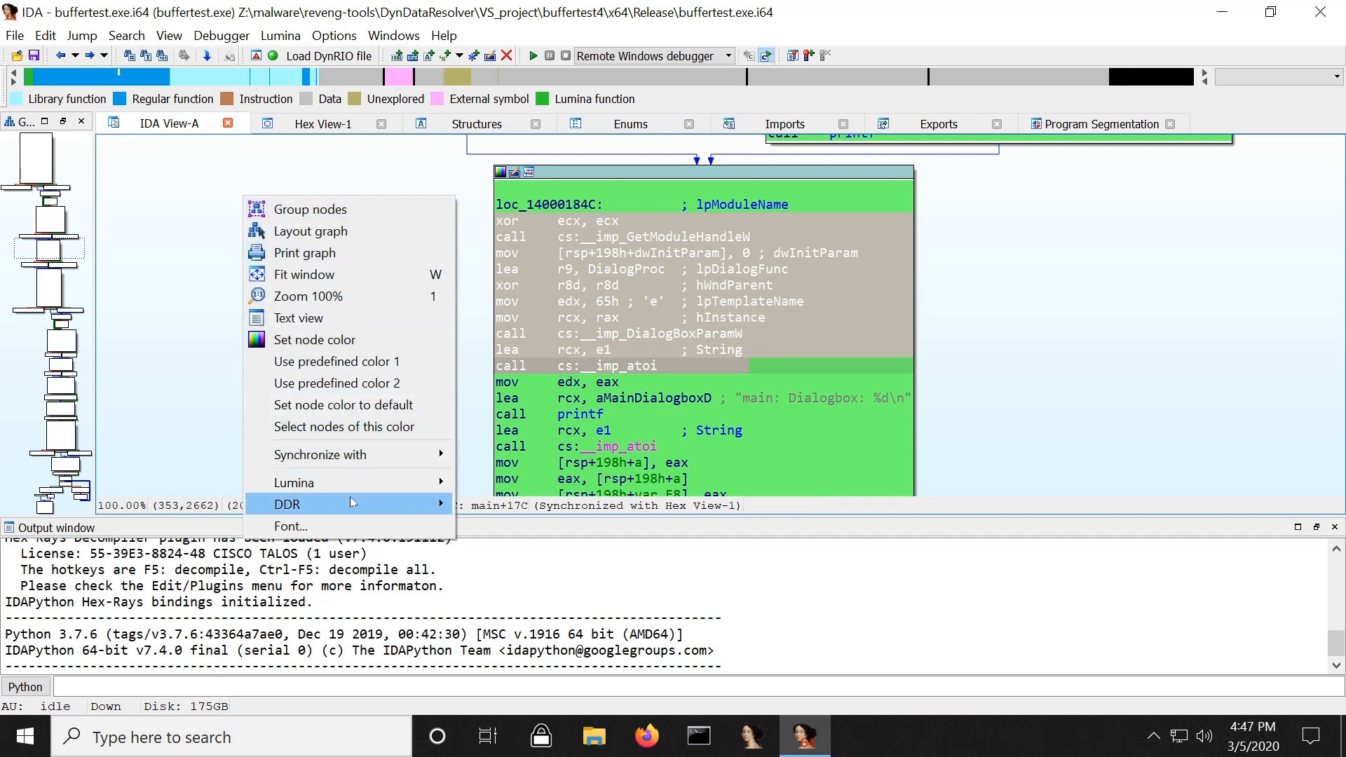
{"action": "mouse_move", "coordinate": [352, 502]}
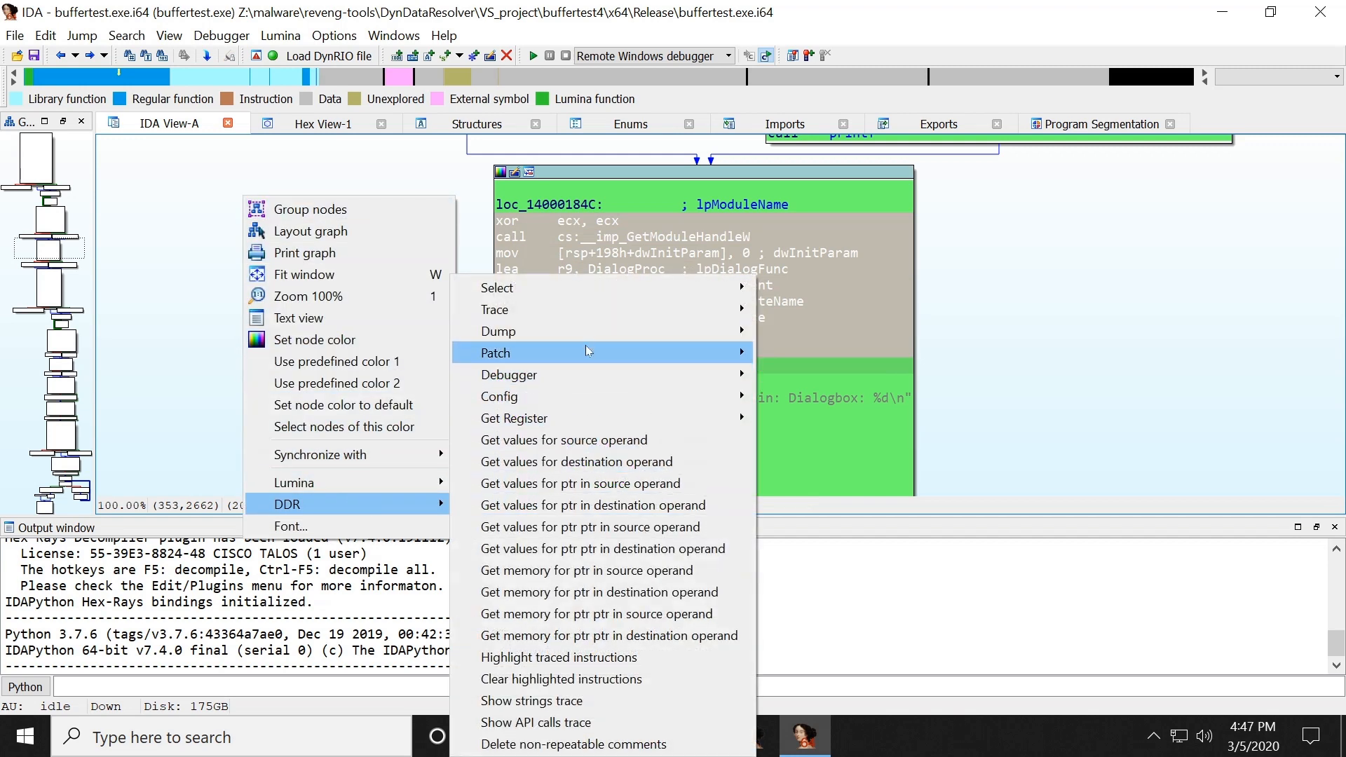
{"action": "mouse_move", "coordinate": [686, 352]}
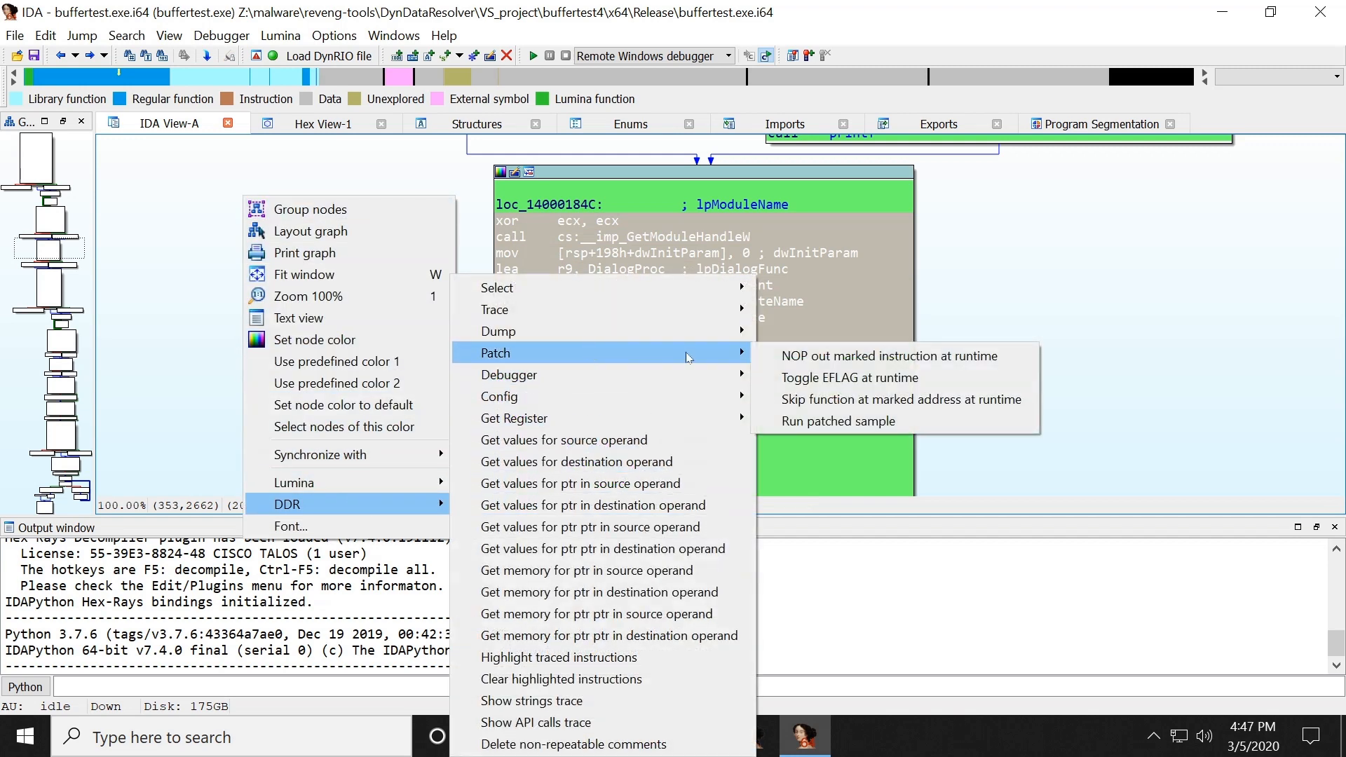
{"action": "left_click", "coordinate": [994, 361]}
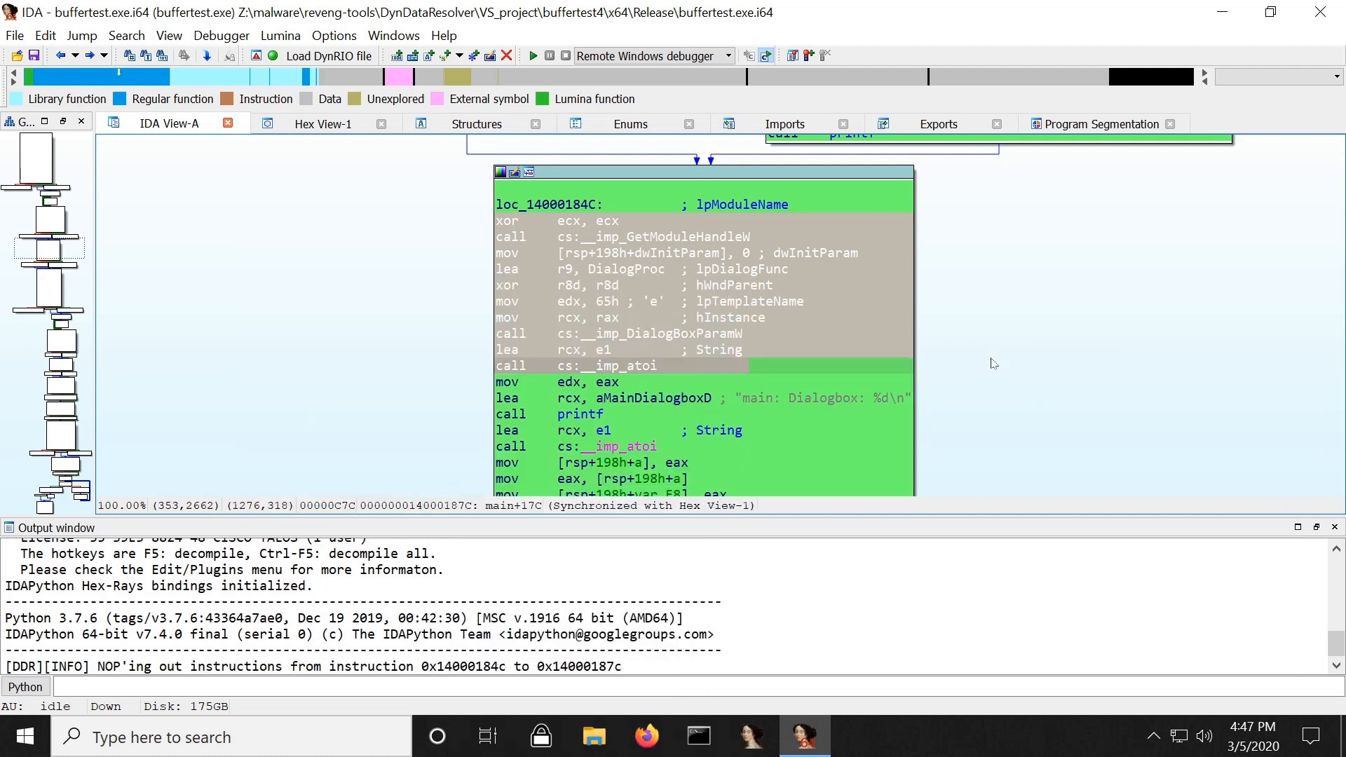
- Run a DDR light trace for the segment with the NOP patch in place
{"action": "right_click", "coordinate": [285, 198]}
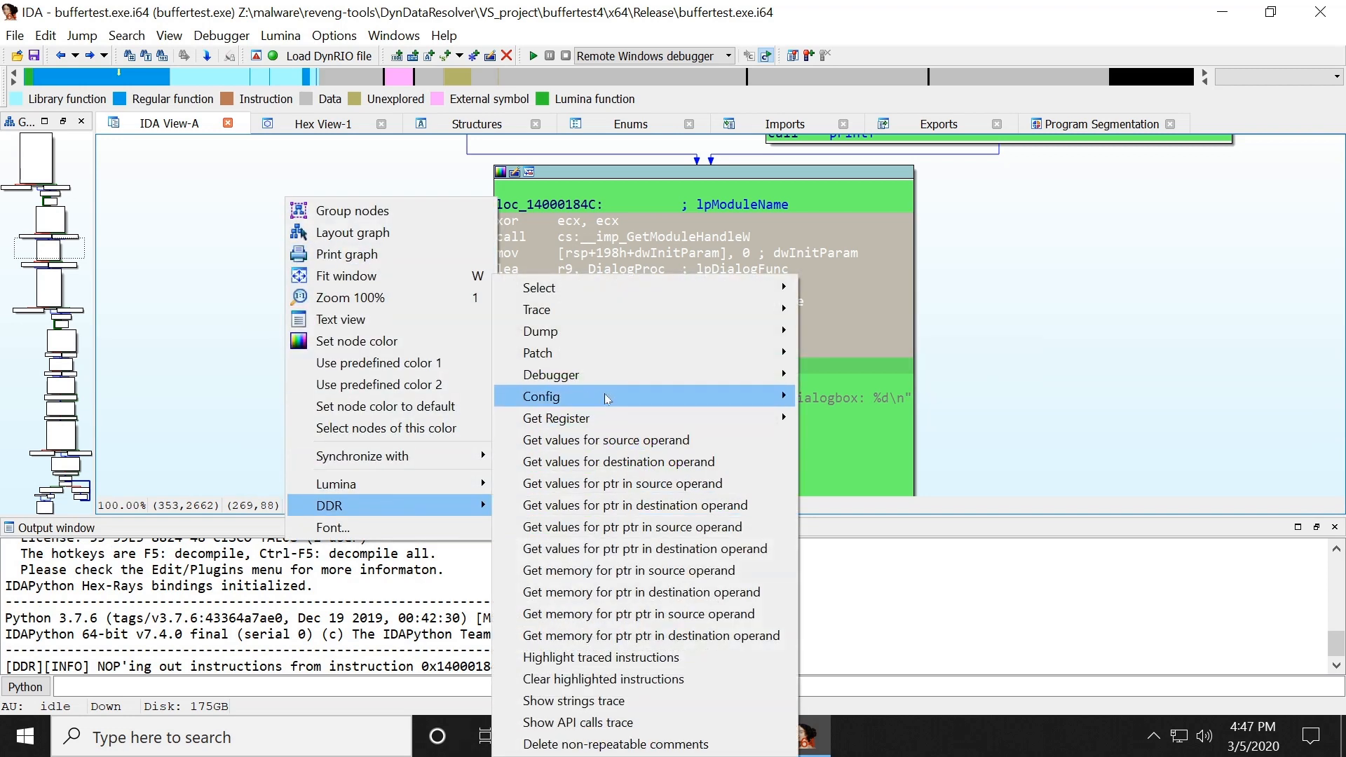
{"action": "mouse_move", "coordinate": [626, 322]}
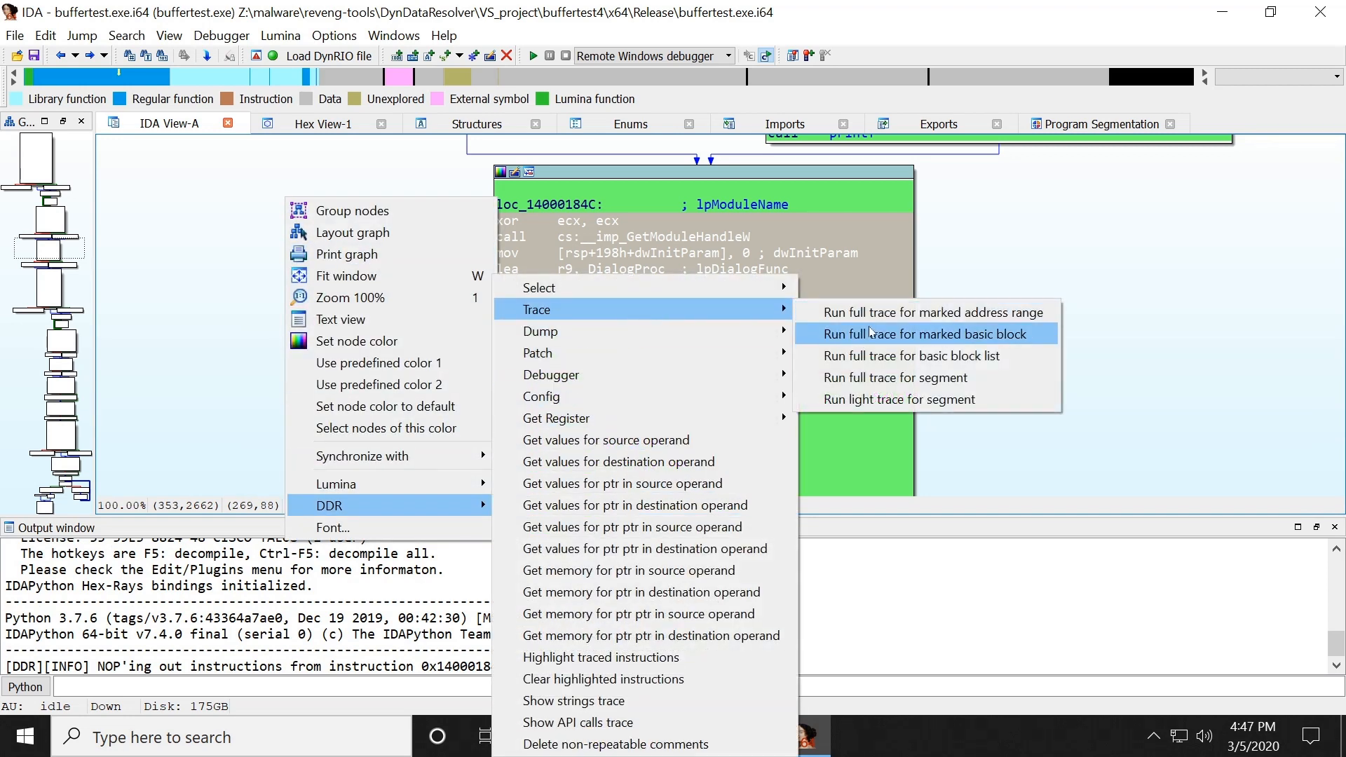
{"action": "left_click", "coordinate": [893, 401]}
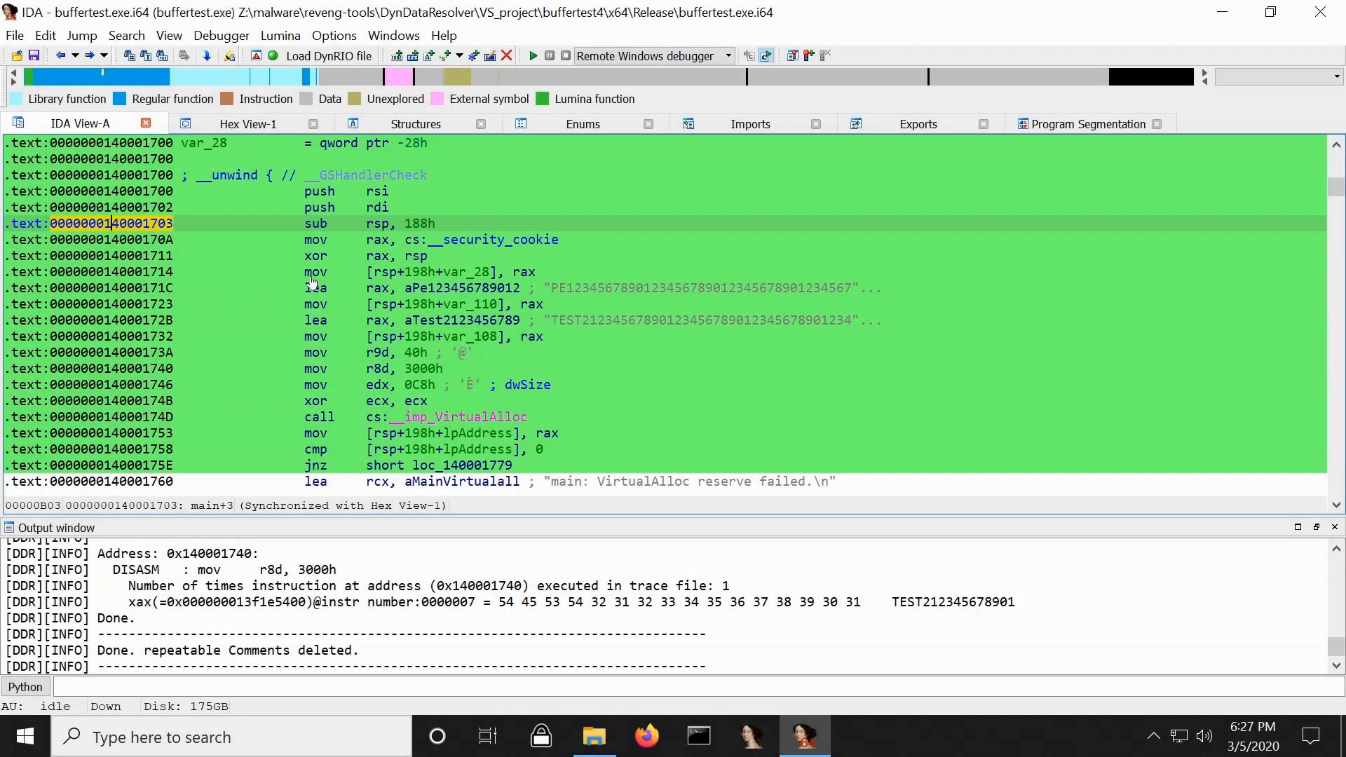
- Run a DDR full trace for the address range 0x140001703 to 0x140001753 in the main function
{"action": "left_click_drag", "start_coordinate": [119, 223], "coordinate": [160, 435]}
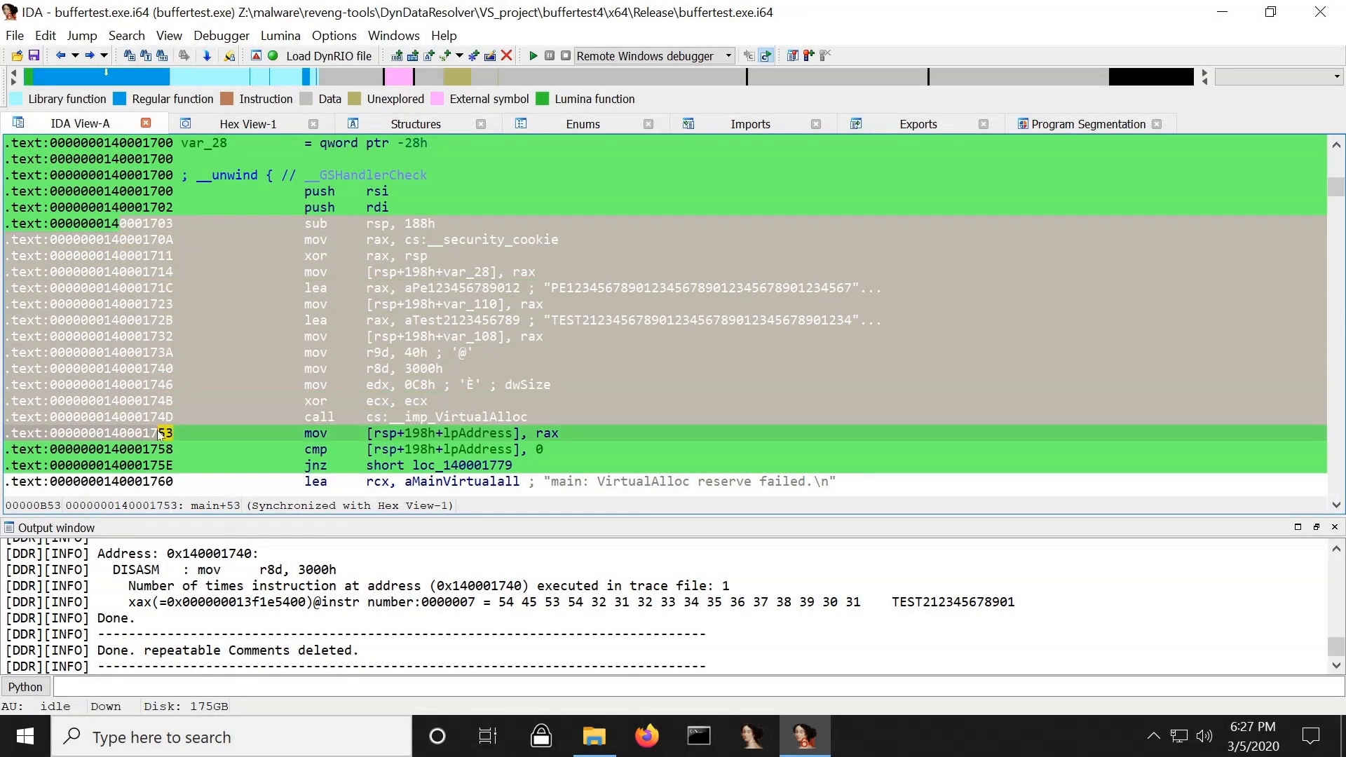
{"action": "right_click", "coordinate": [166, 283]}
{"action": "mouse_move", "coordinate": [338, 722]}
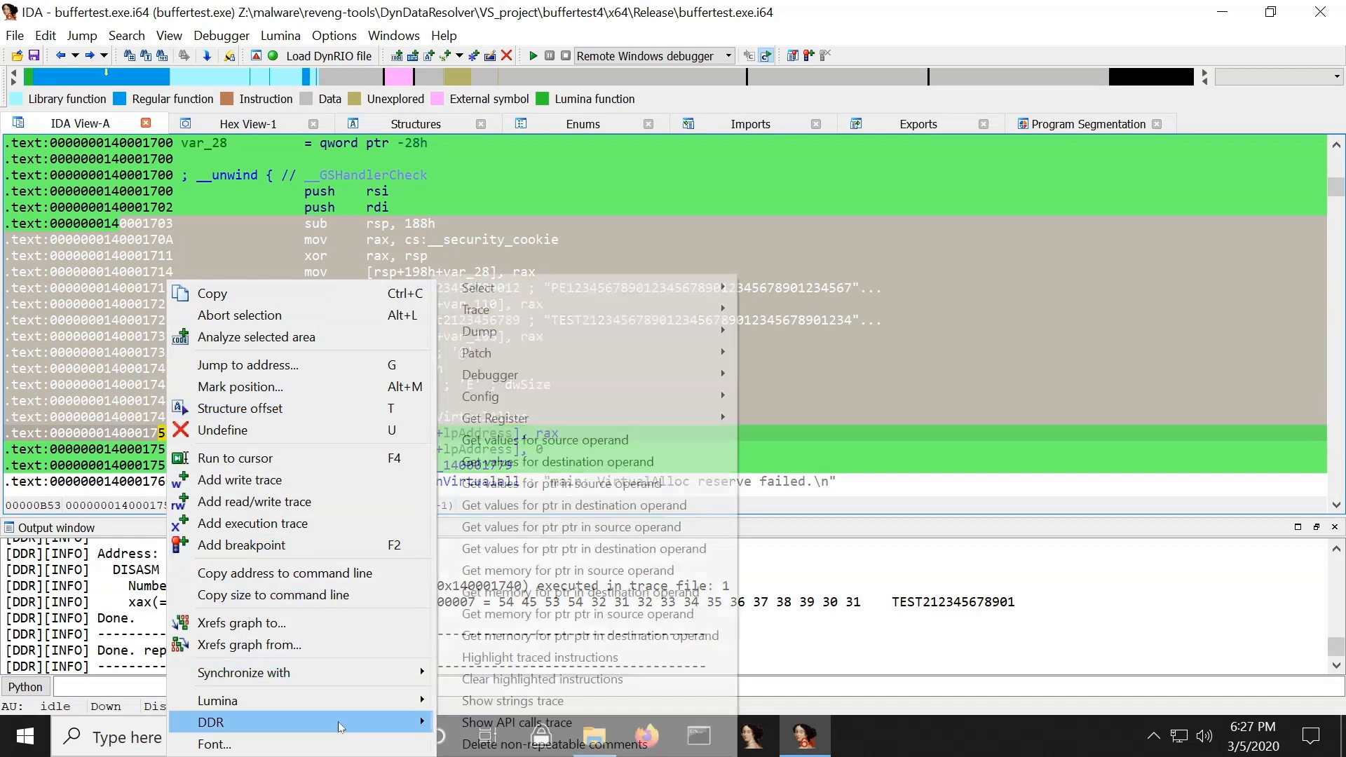
{"action": "mouse_move", "coordinate": [537, 308]}
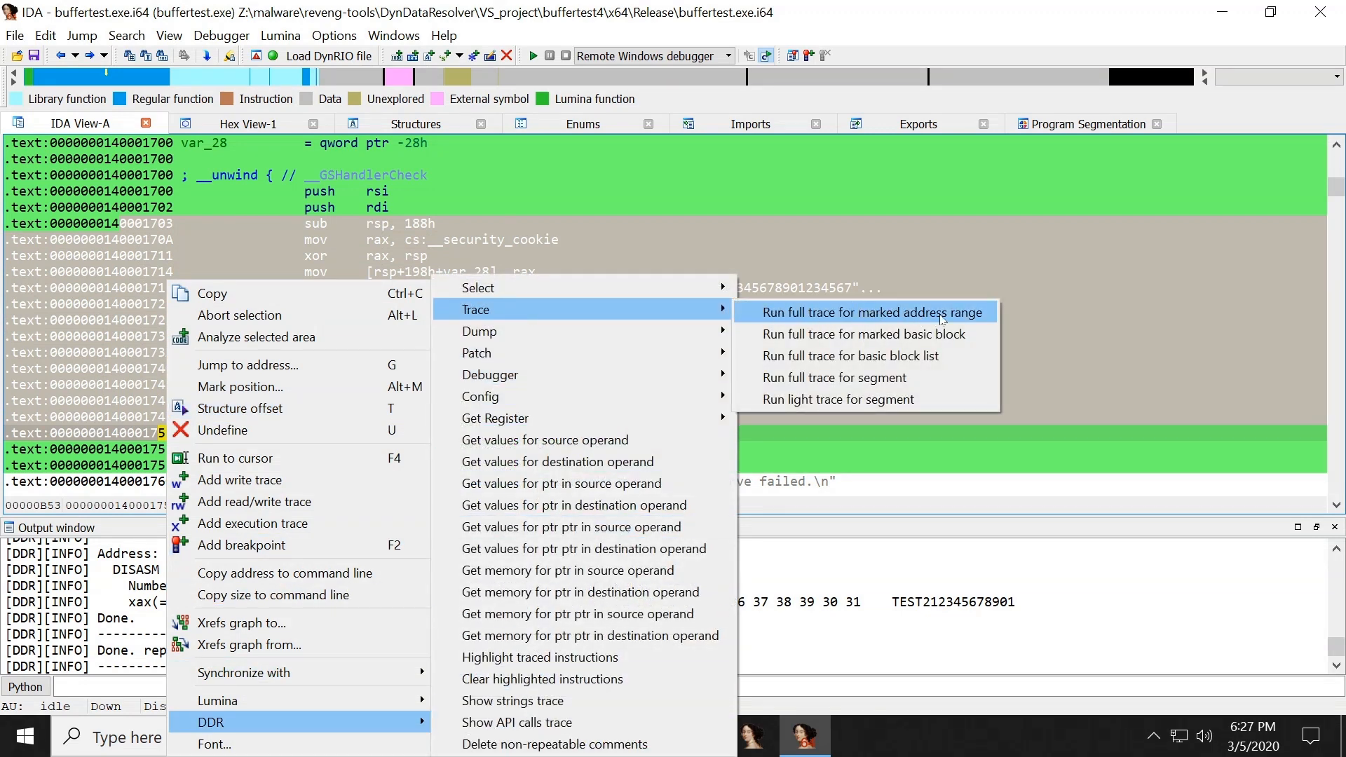
{"action": "left_click", "coordinate": [976, 319]}
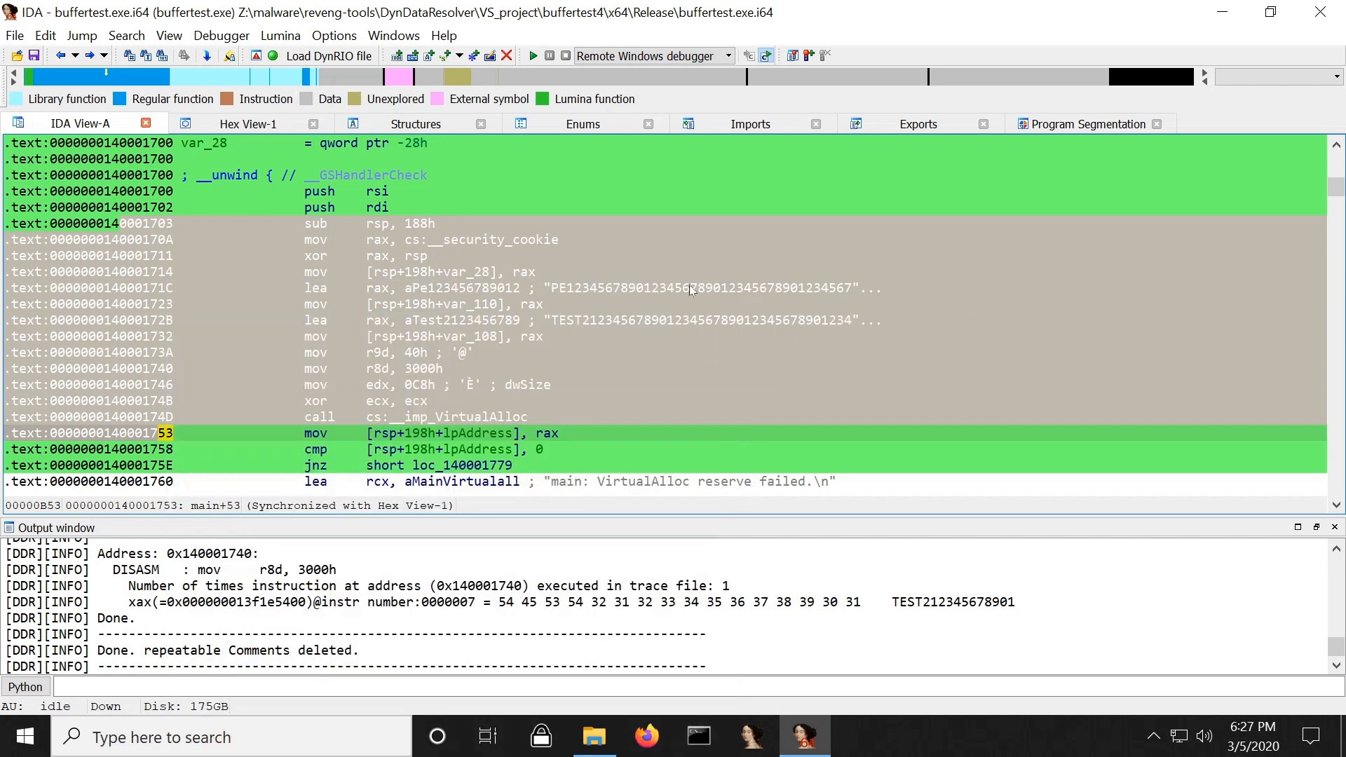
- Get the traced source operand value and its pointed-to memory for mov [rsp+198h+var_108], rax at 0x140001732
{"action": "left_click", "coordinate": [425, 303]}
{"action": "left_click", "coordinate": [533, 336]}
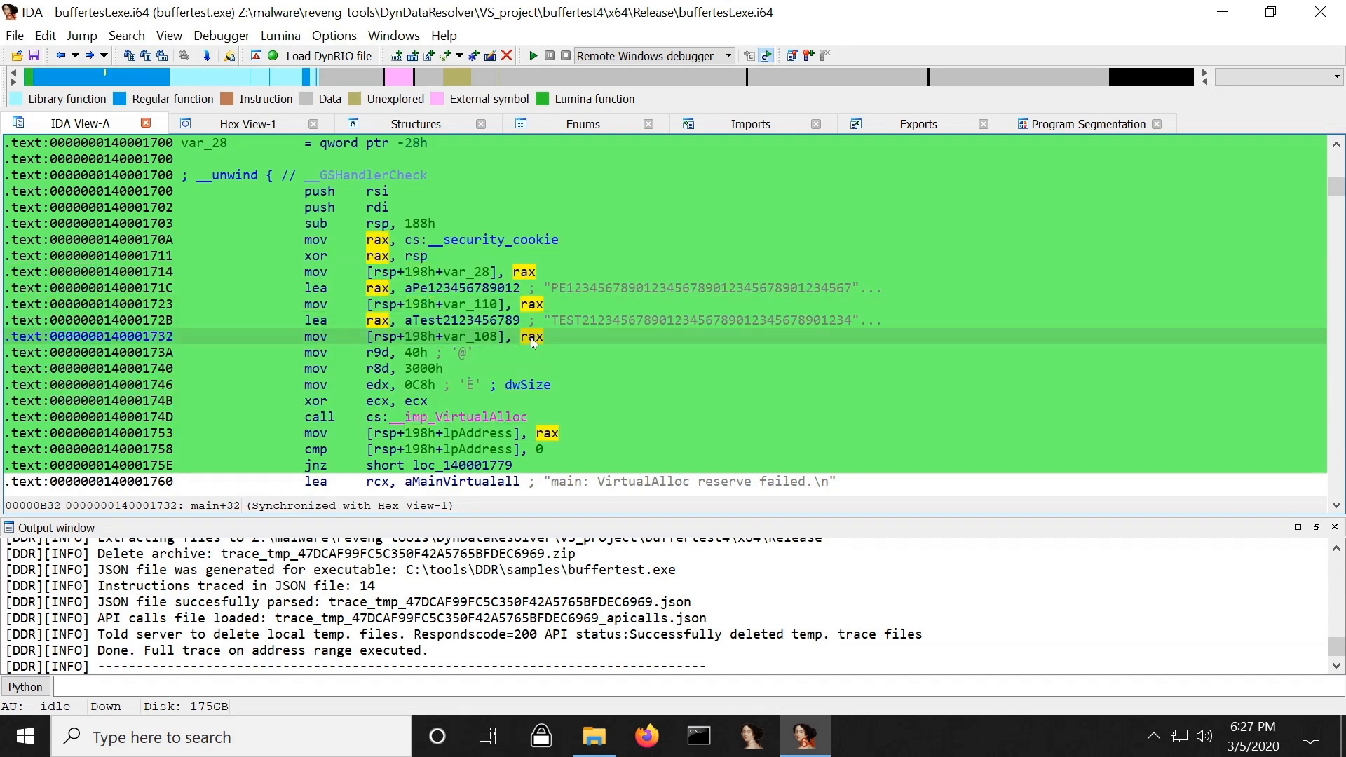
{"action": "right_click", "coordinate": [533, 341]}
{"action": "mouse_move", "coordinate": [622, 711]}
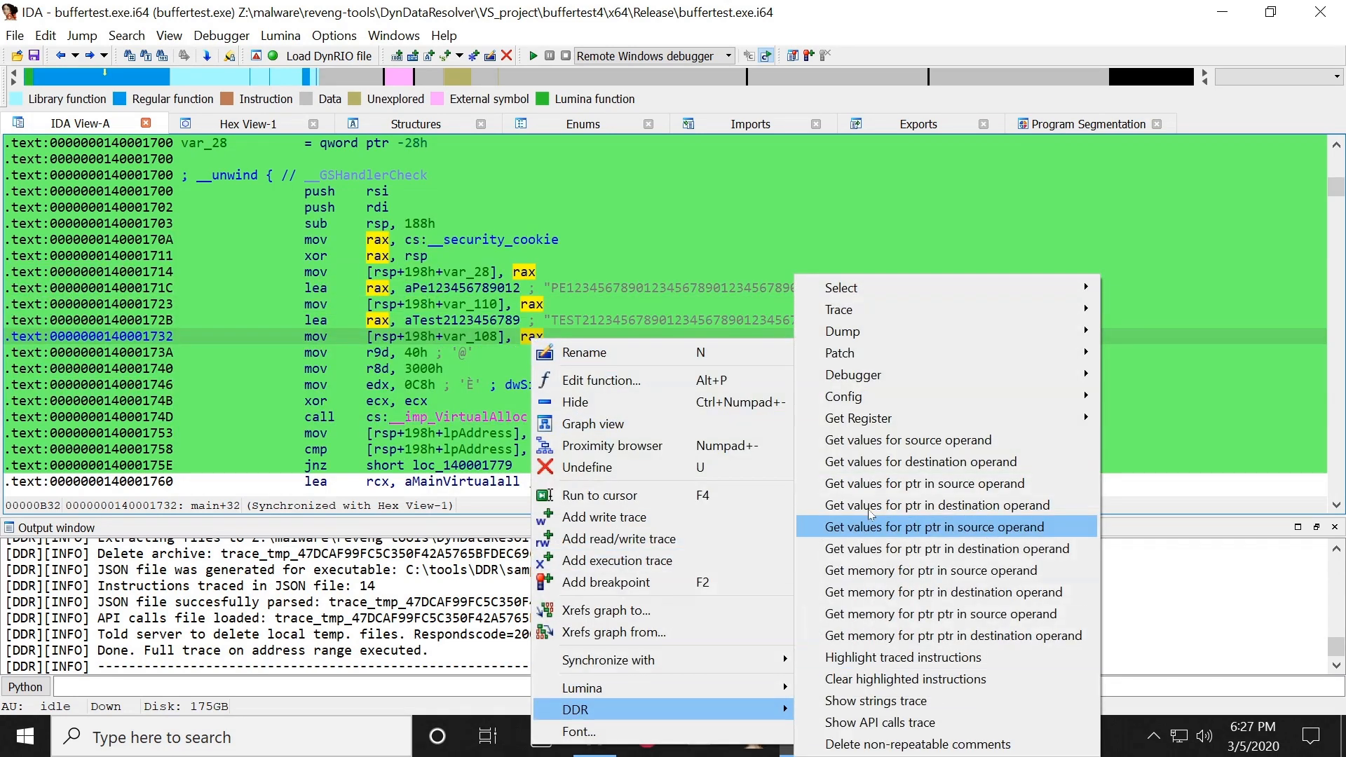
{"action": "left_click", "coordinate": [882, 442]}
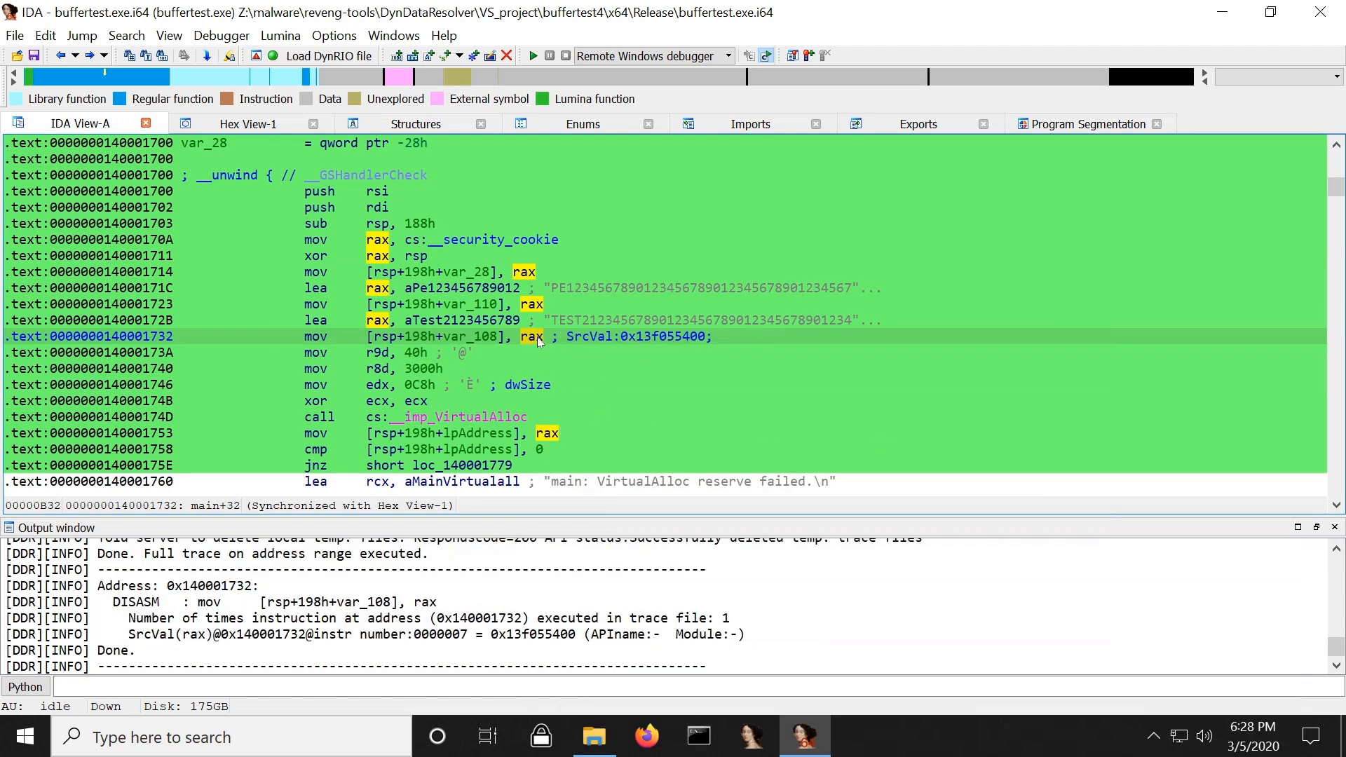
{"action": "right_click", "coordinate": [533, 340]}
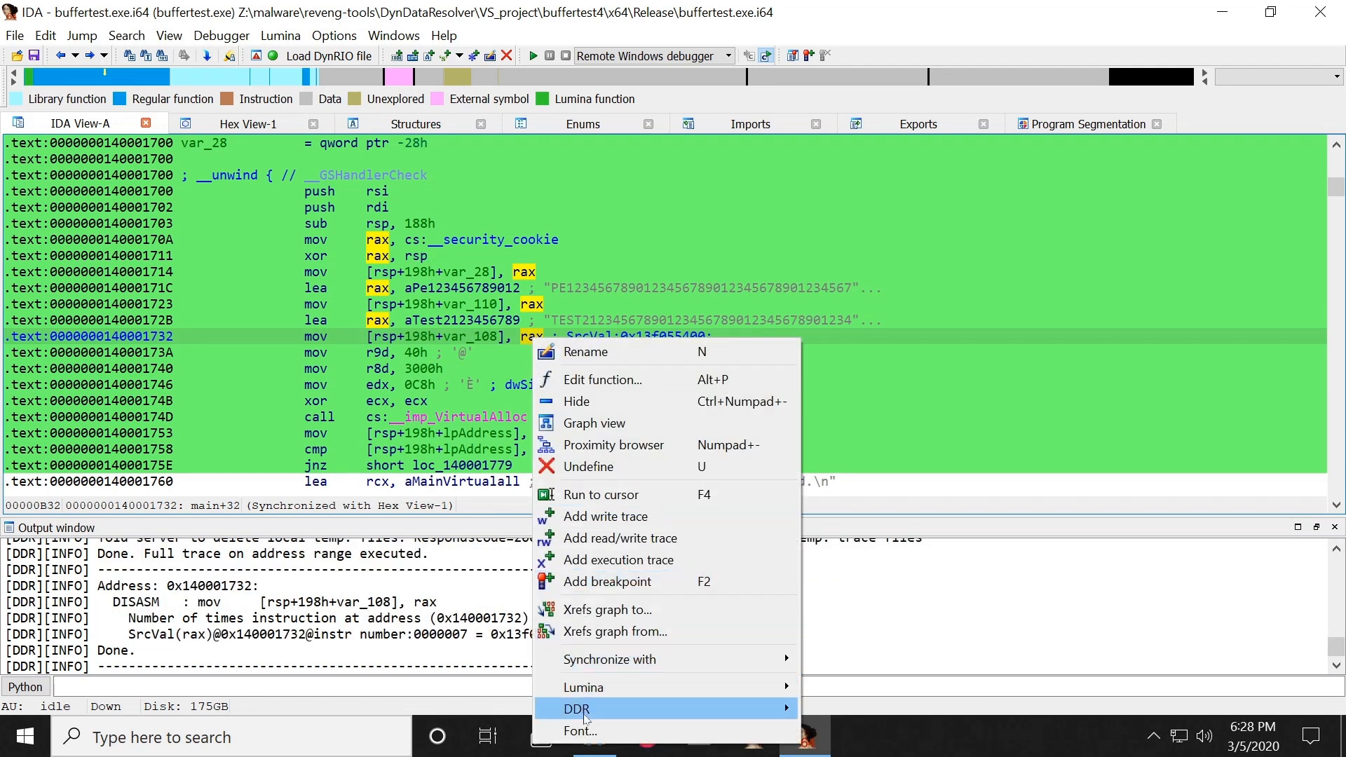
{"action": "mouse_move", "coordinate": [772, 709]}
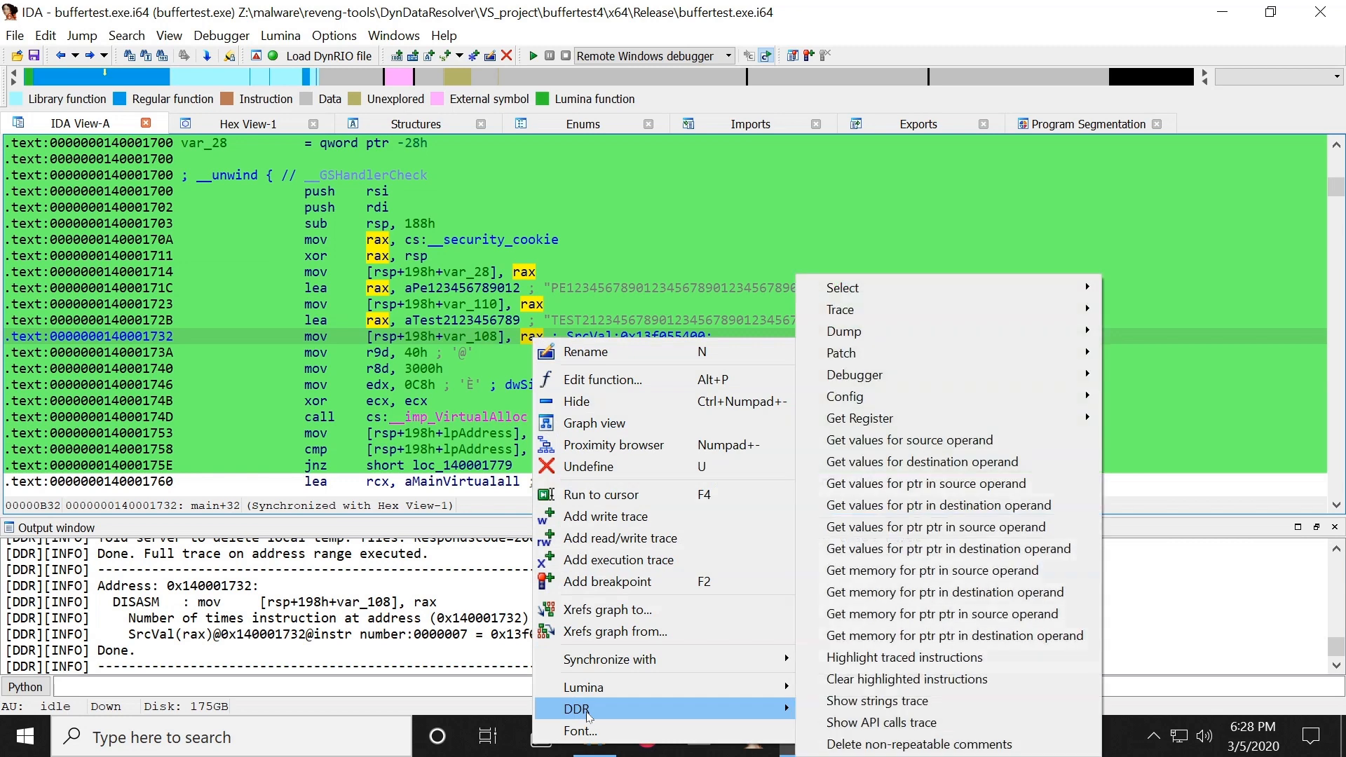
{"action": "left_click", "coordinate": [976, 577]}
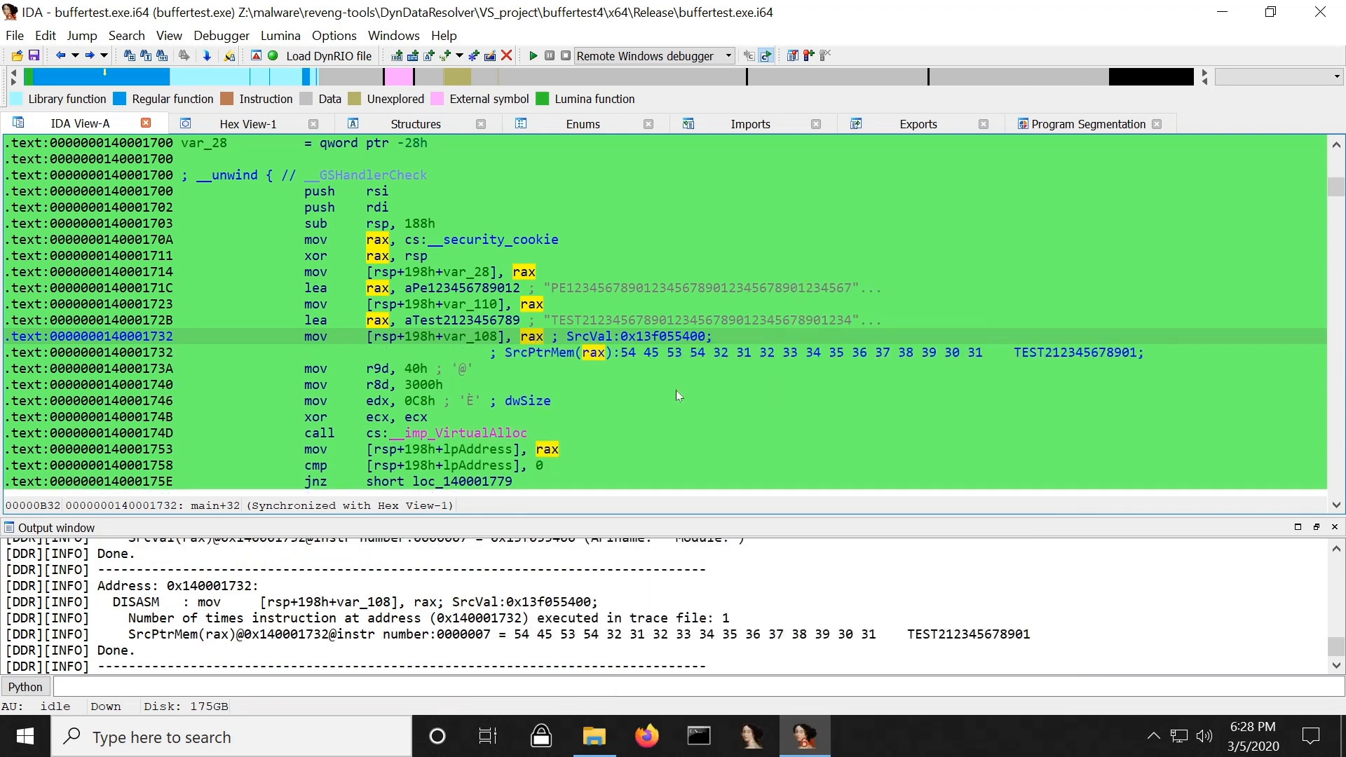
- Get the traced memory for the pointer in xax at the mov r8d, 3000h instruction
{"action": "left_click", "coordinate": [314, 386]}
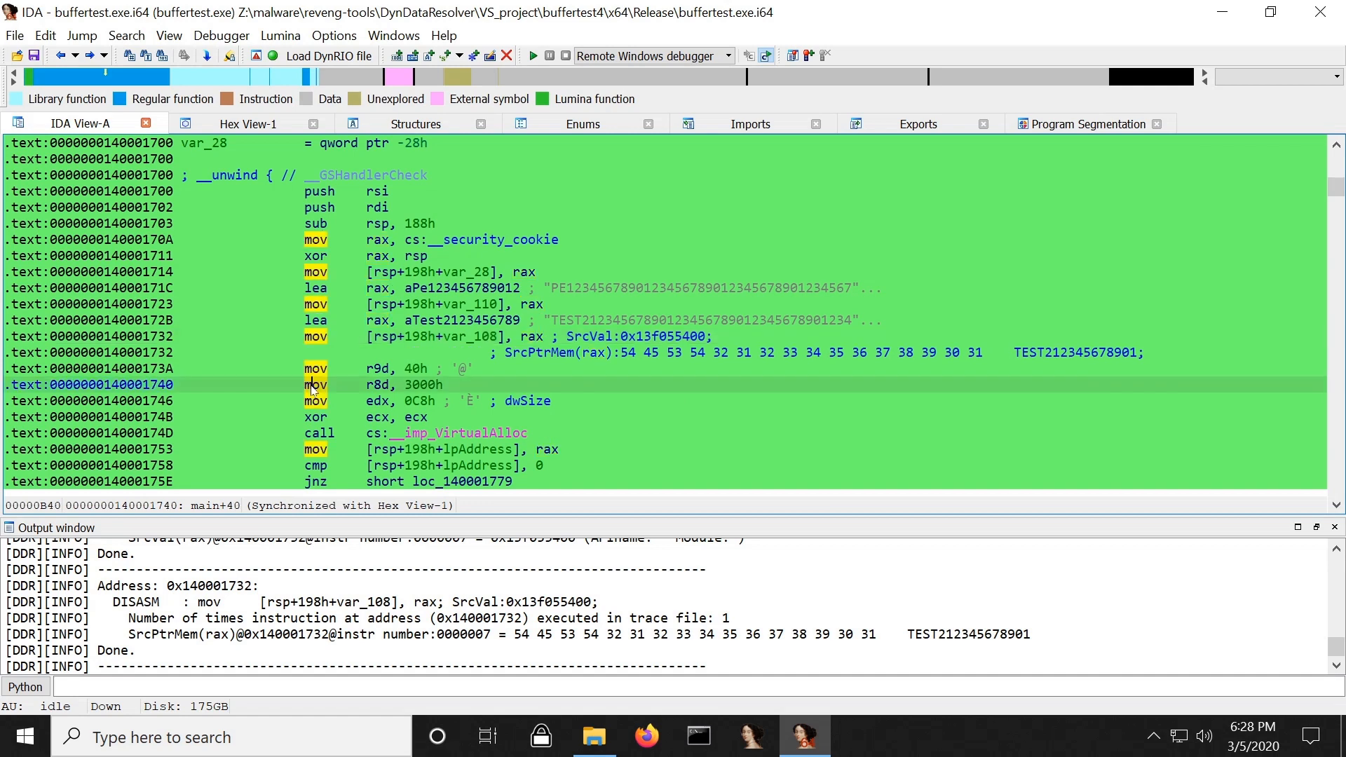
{"action": "right_click", "coordinate": [313, 390]}
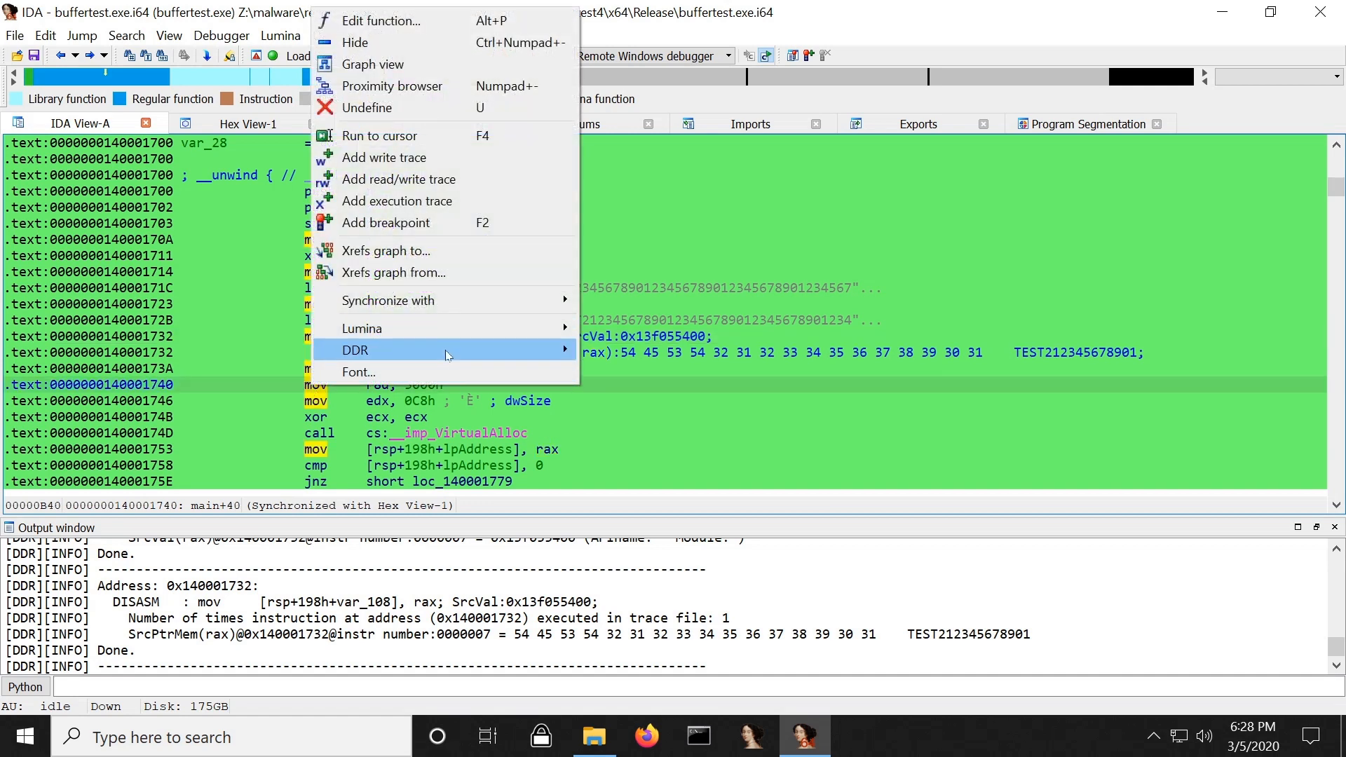
{"action": "mouse_move", "coordinate": [448, 352]}
{"action": "mouse_move", "coordinate": [733, 420]}
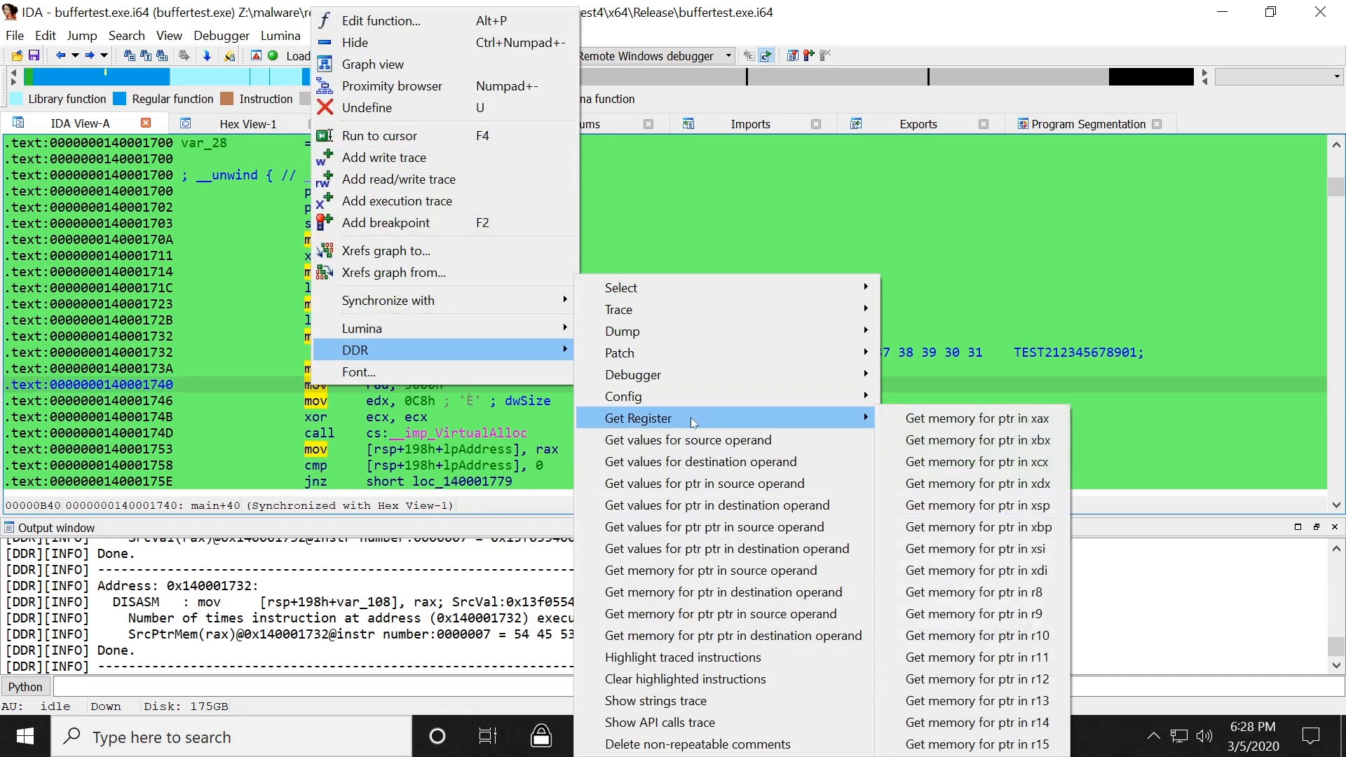
{"action": "left_click", "coordinate": [1031, 421]}
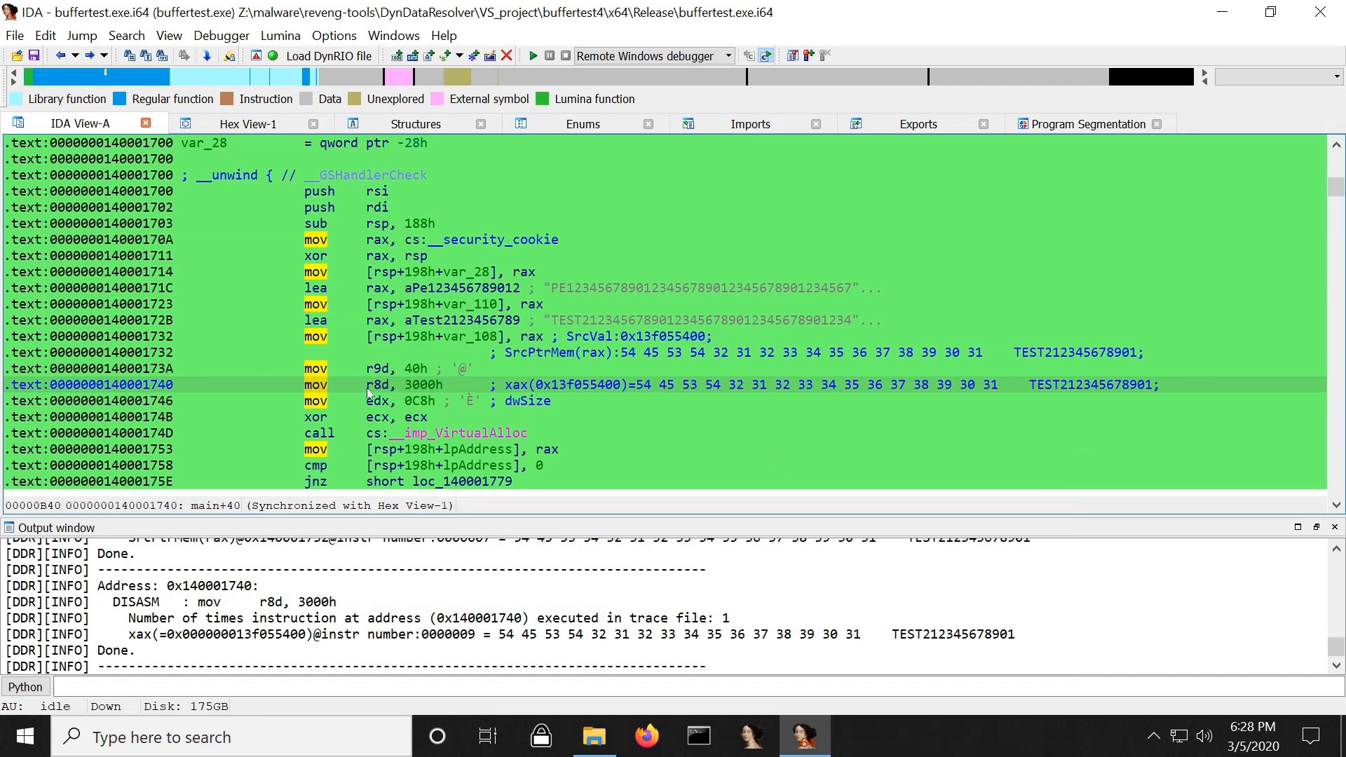
{"action": "right_click", "coordinate": [307, 387]}
{"action": "mouse_move", "coordinate": [439, 347]}
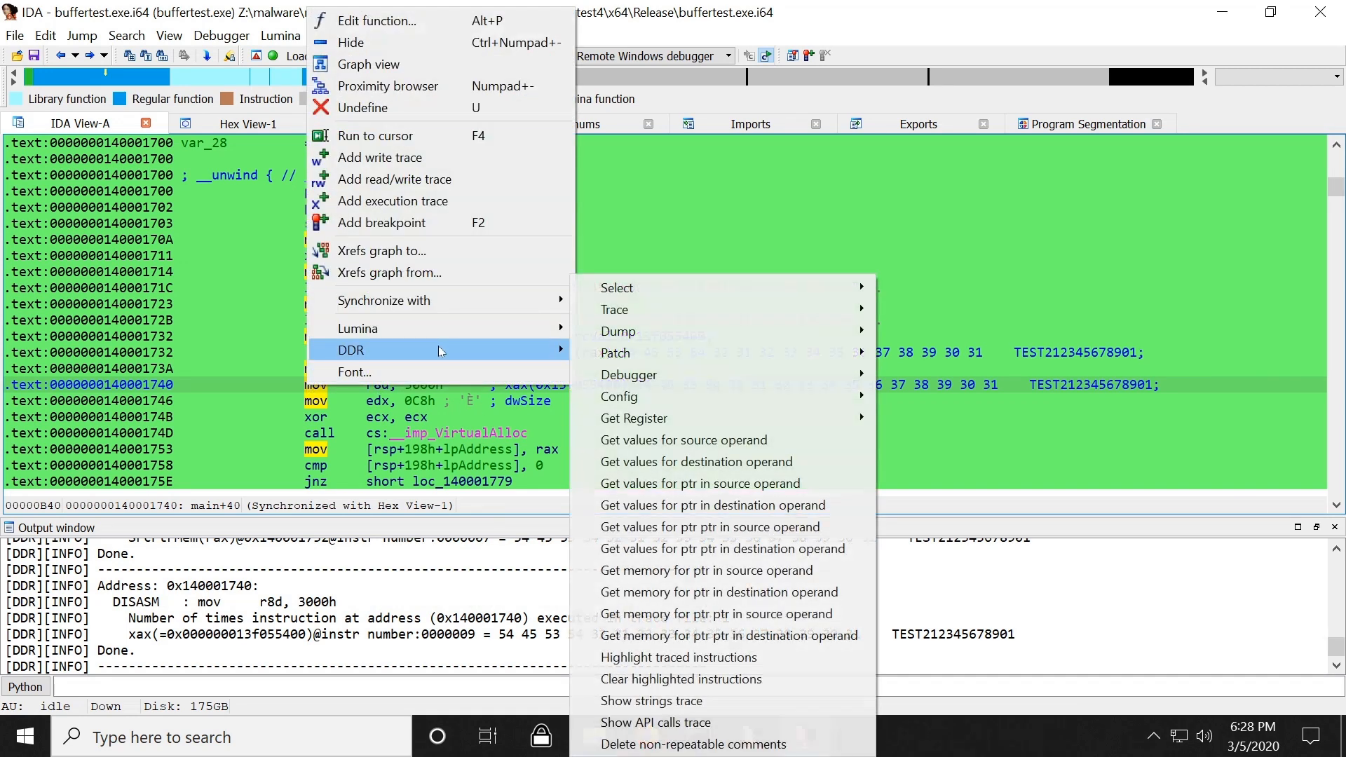
{"action": "mouse_move", "coordinate": [665, 420]}
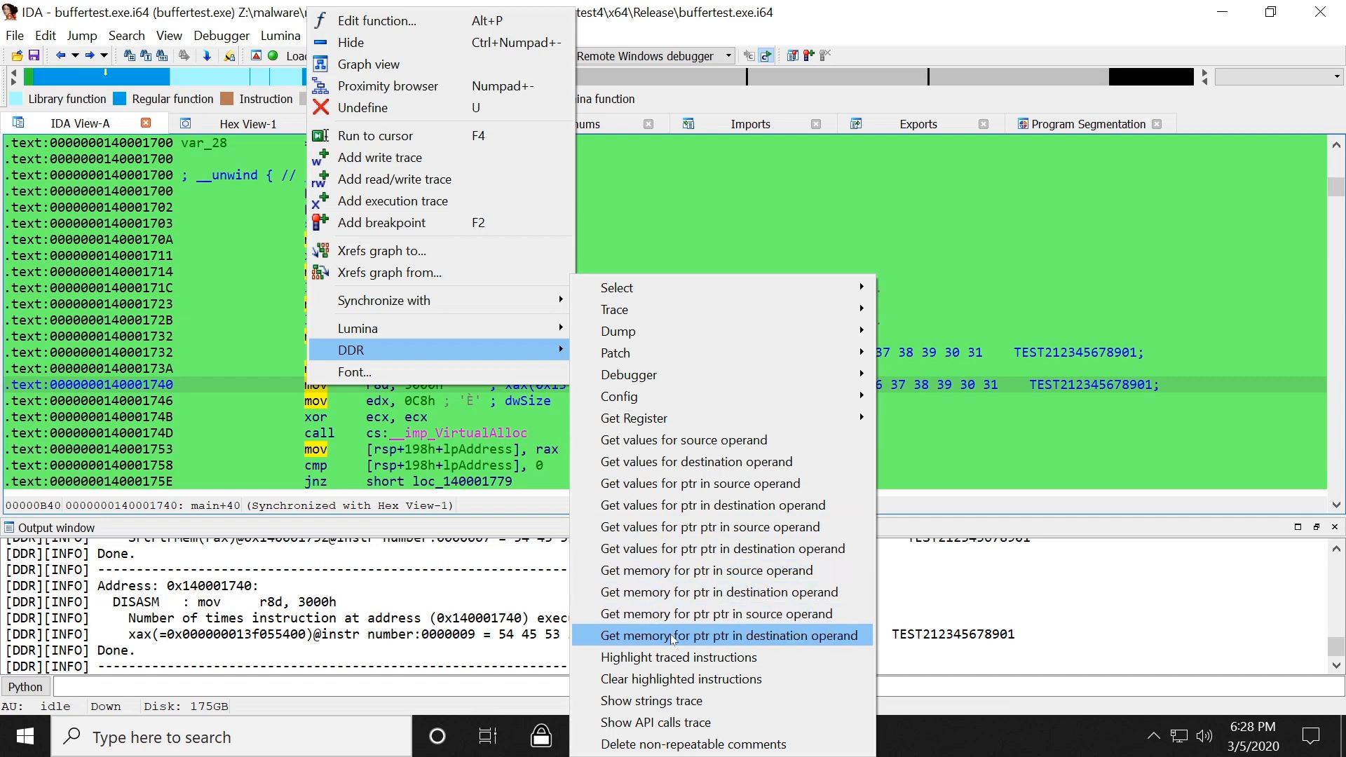
{"action": "left_click", "coordinate": [242, 371]}
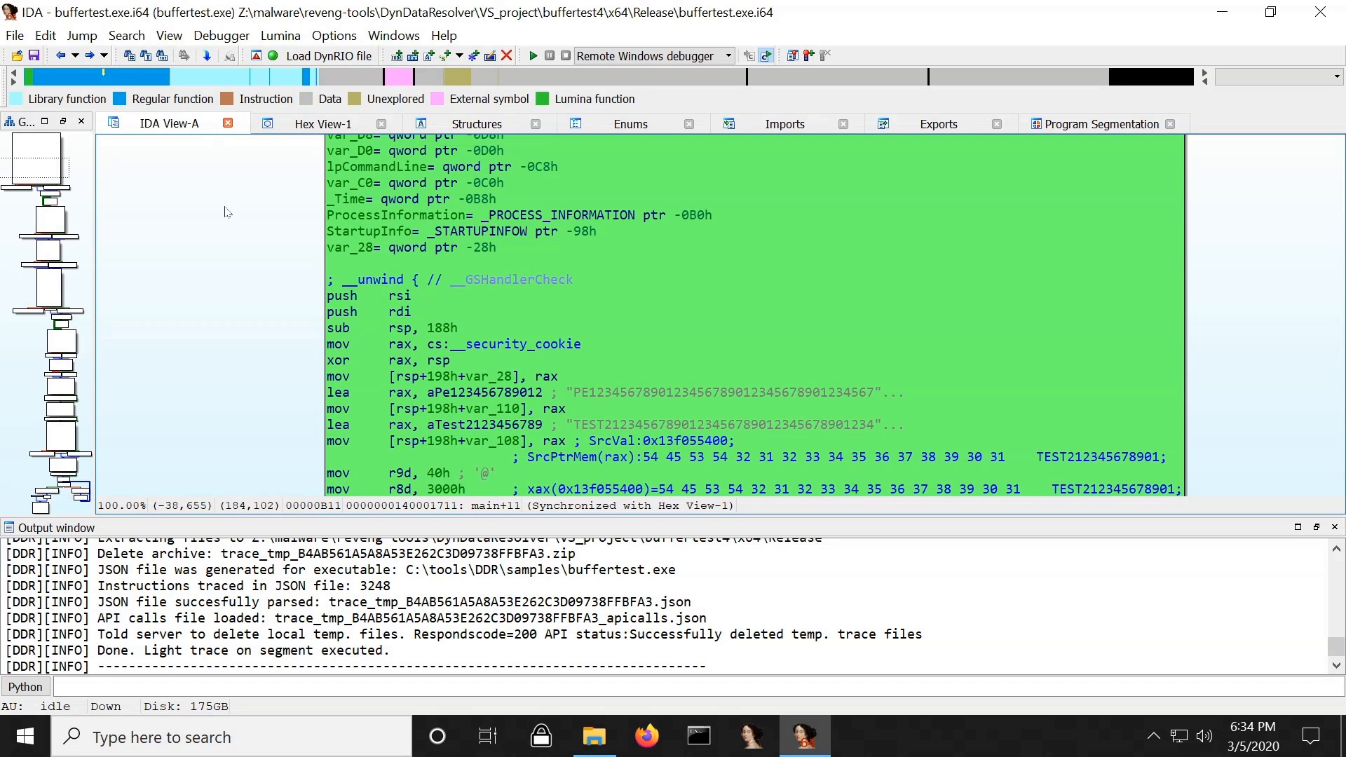
- Show the DDR strings trace, filter it for PE, and jump to the first match's address, 0x14000171c
{"action": "right_click", "coordinate": [227, 219]}
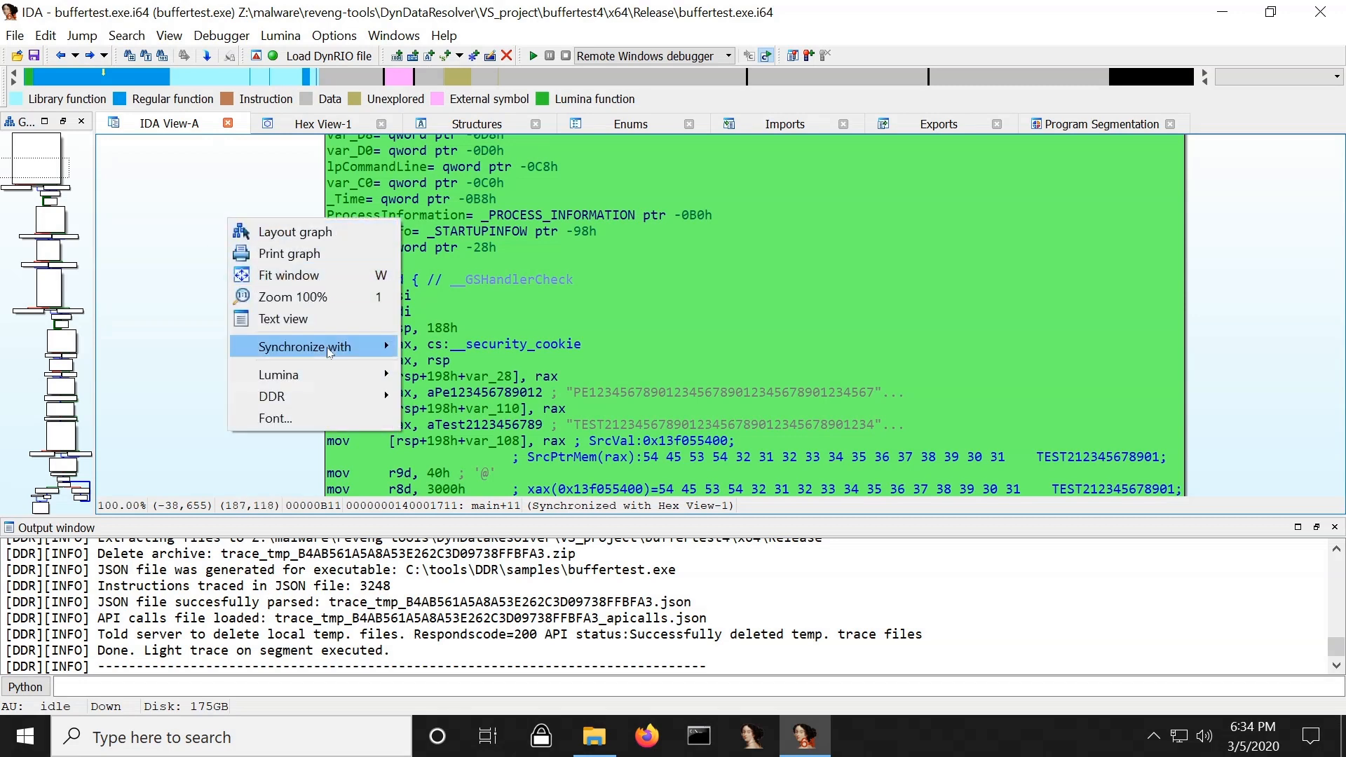
{"action": "mouse_move", "coordinate": [321, 392]}
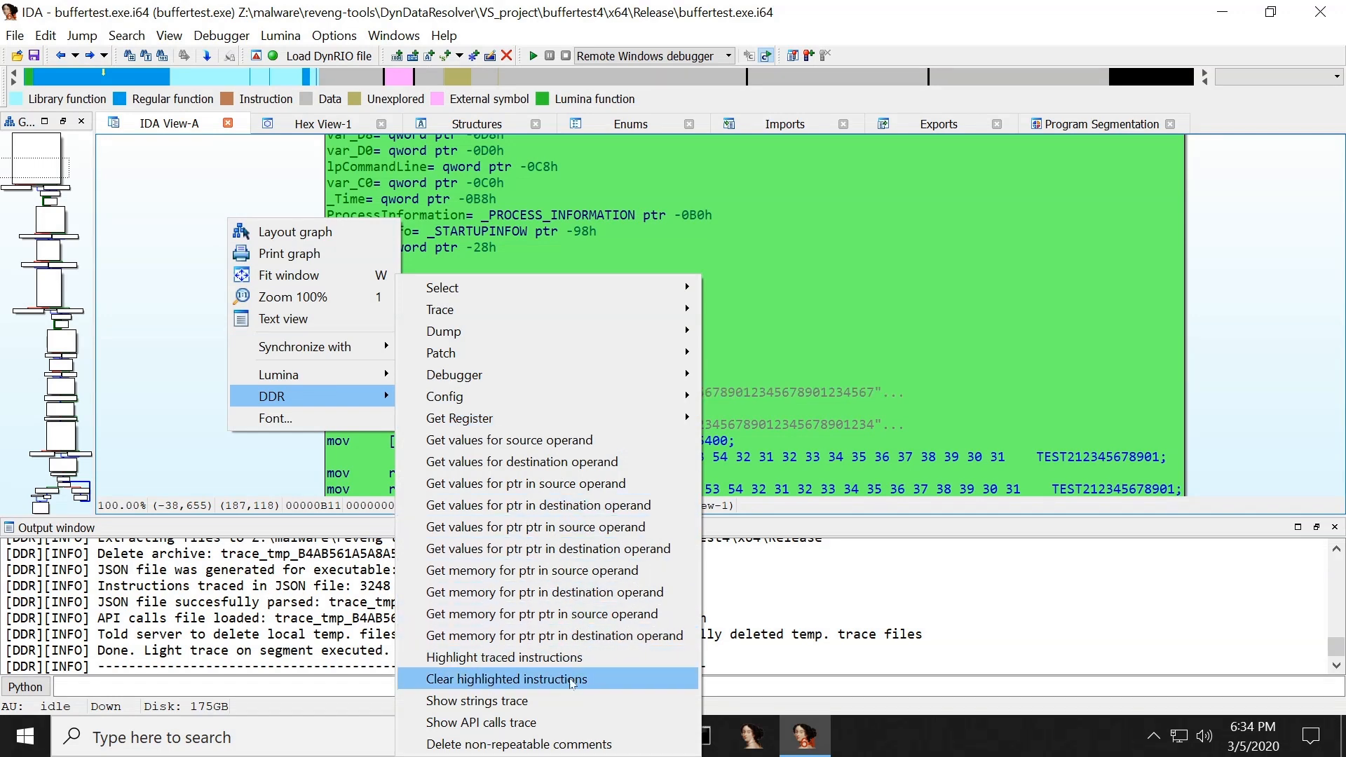
{"action": "left_click", "coordinate": [511, 702]}
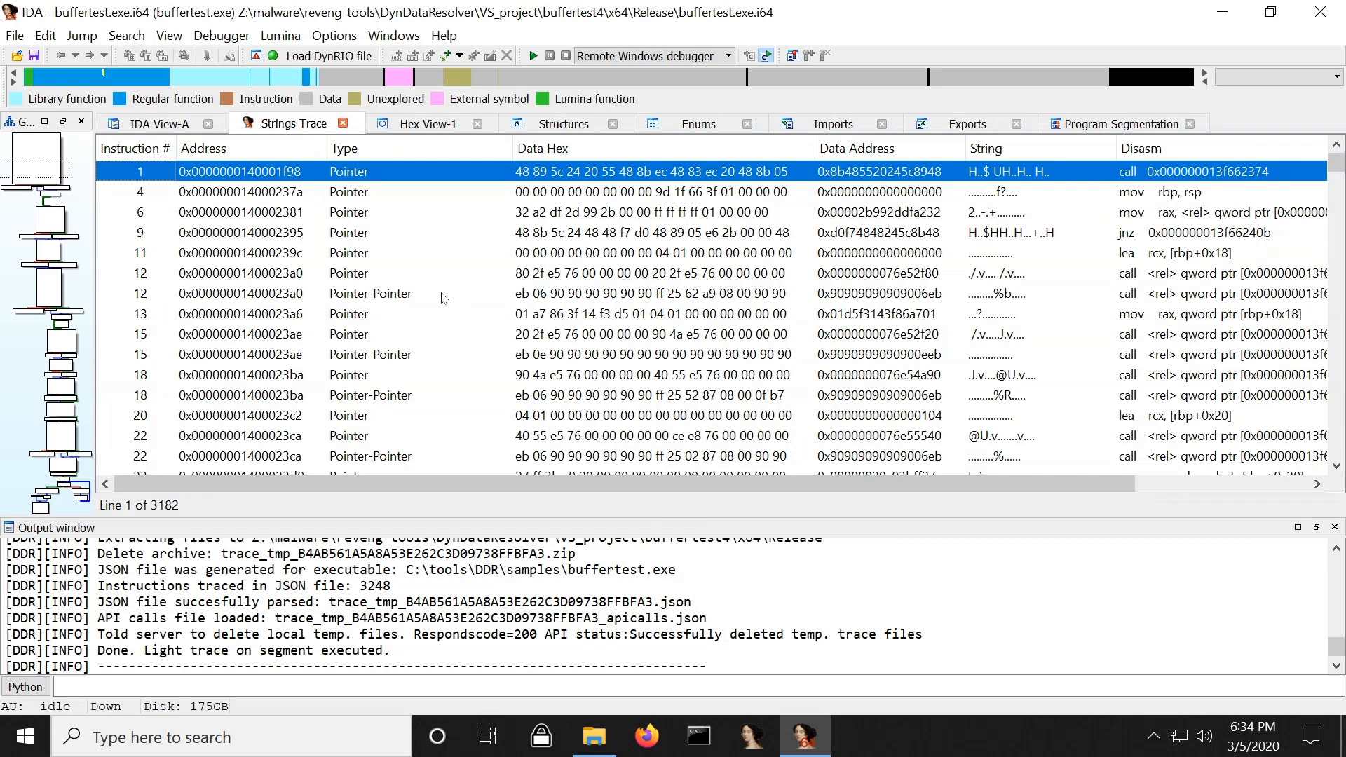
{"action": "key", "text": "ctrl+f"}
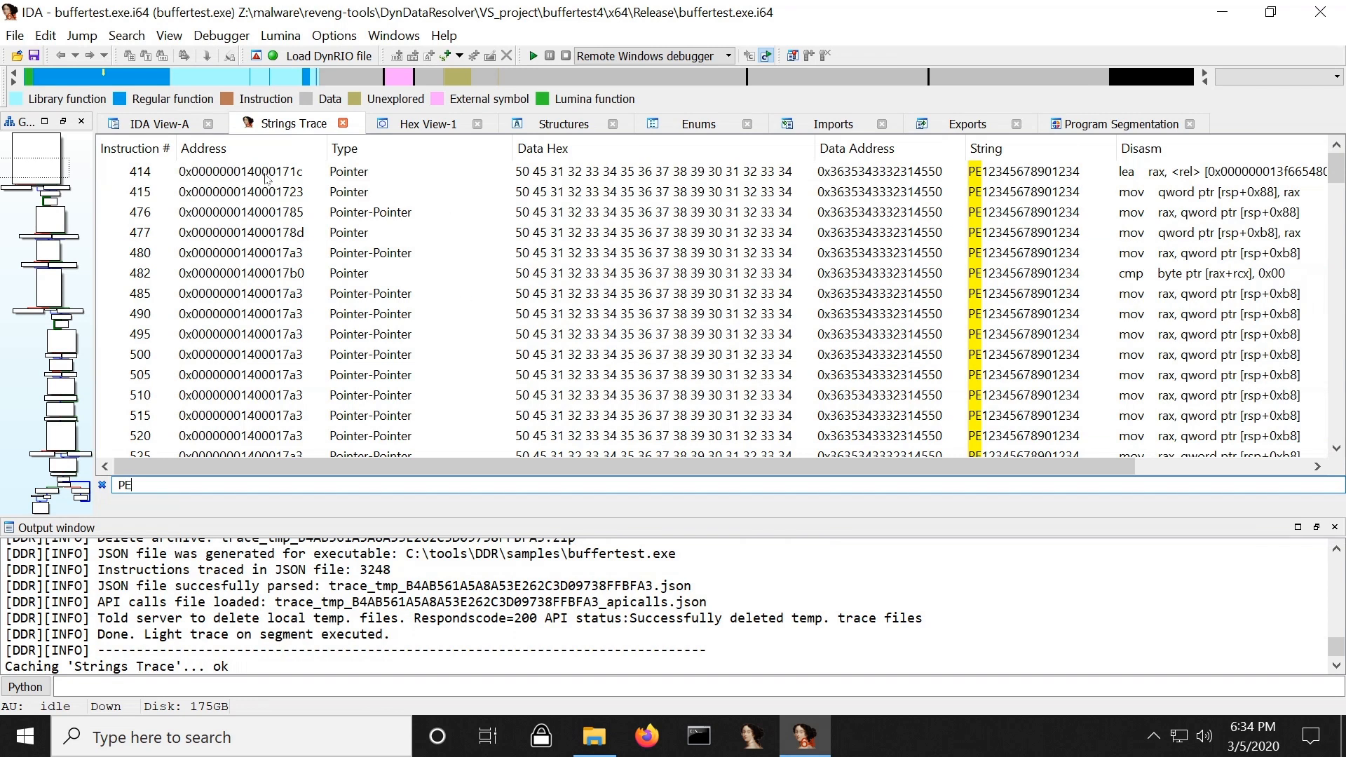
{"action": "double_click", "coordinate": [266, 176]}
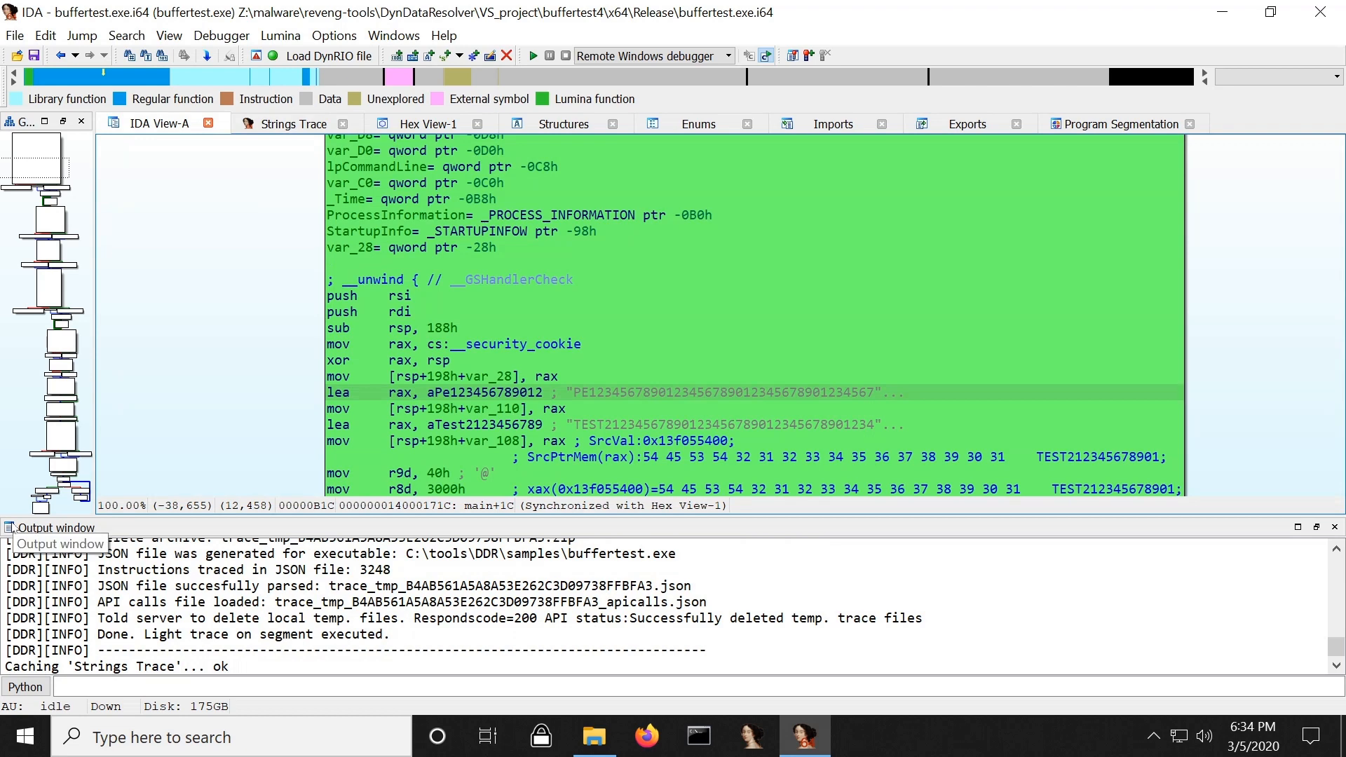
- Show the DDR API call trace, filter it for virtual, and jump to the first VirtualAlloc call
{"action": "right_click", "coordinate": [238, 300]}
{"action": "mouse_move", "coordinate": [318, 481]}
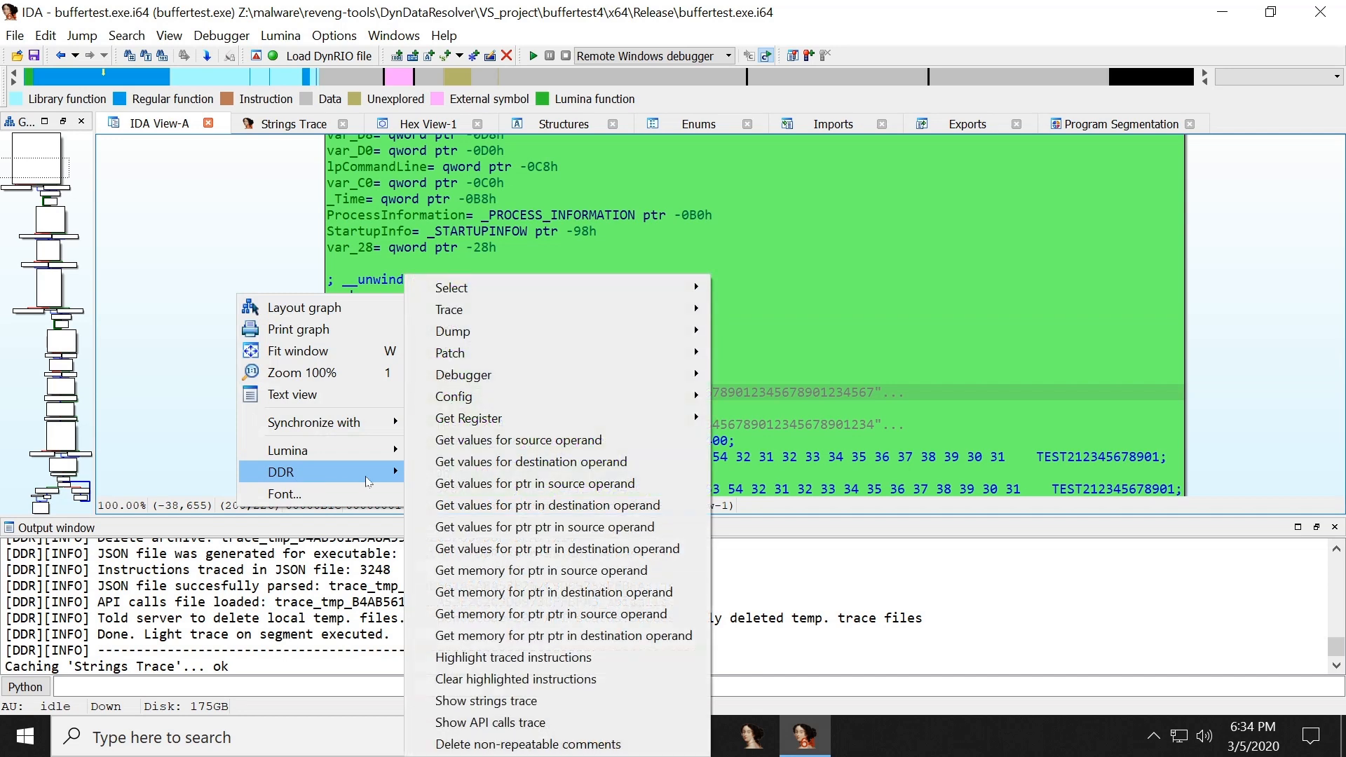
{"action": "left_click", "coordinate": [536, 730]}
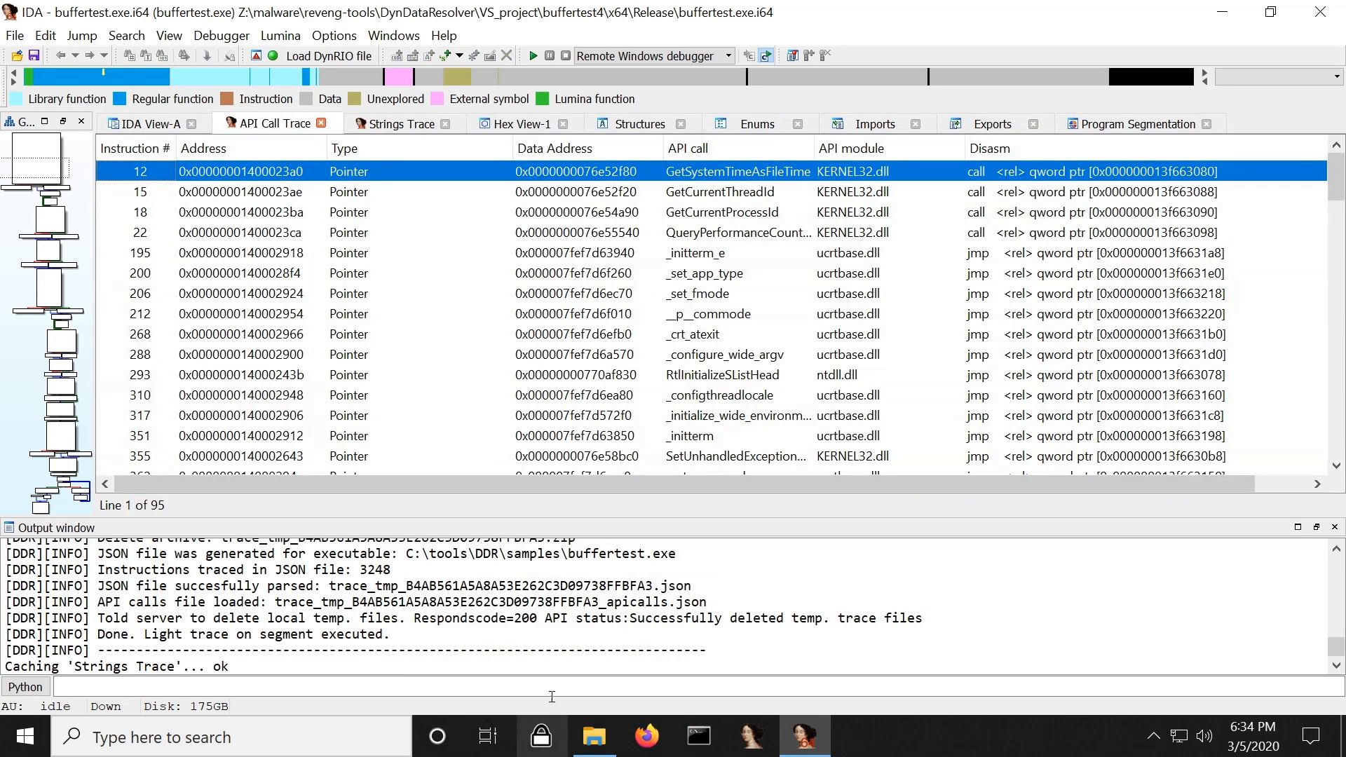
{"action": "key", "text": "ctrl+f"}
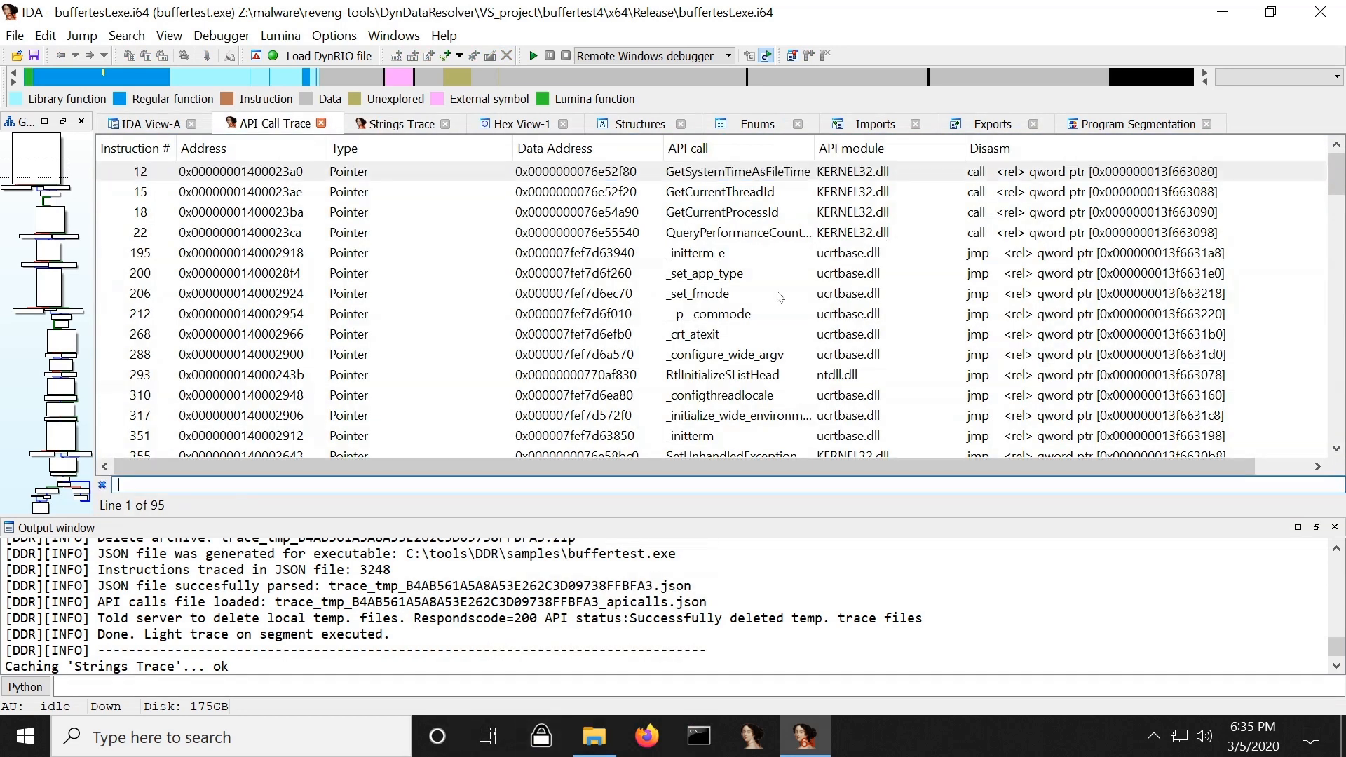
{"action": "type", "text": "virtual"}
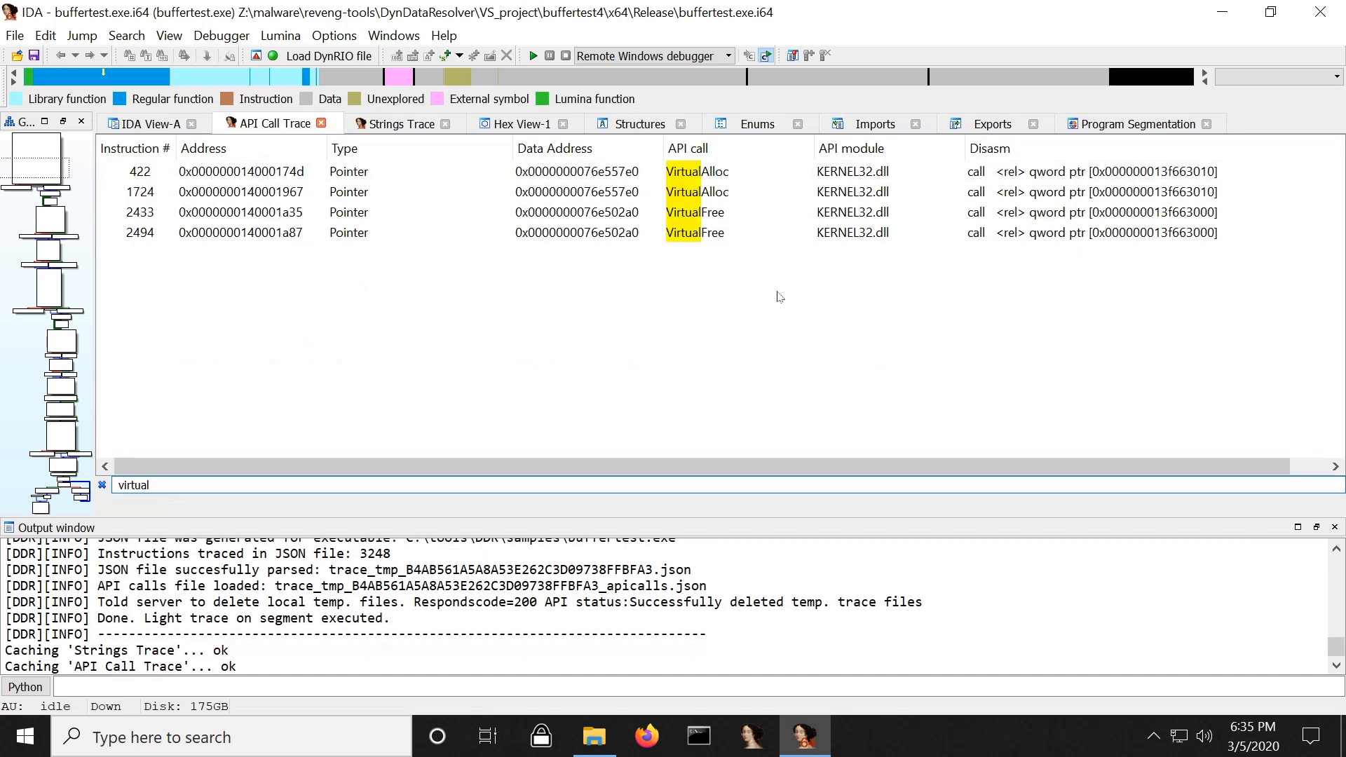
{"action": "double_click", "coordinate": [684, 175]}
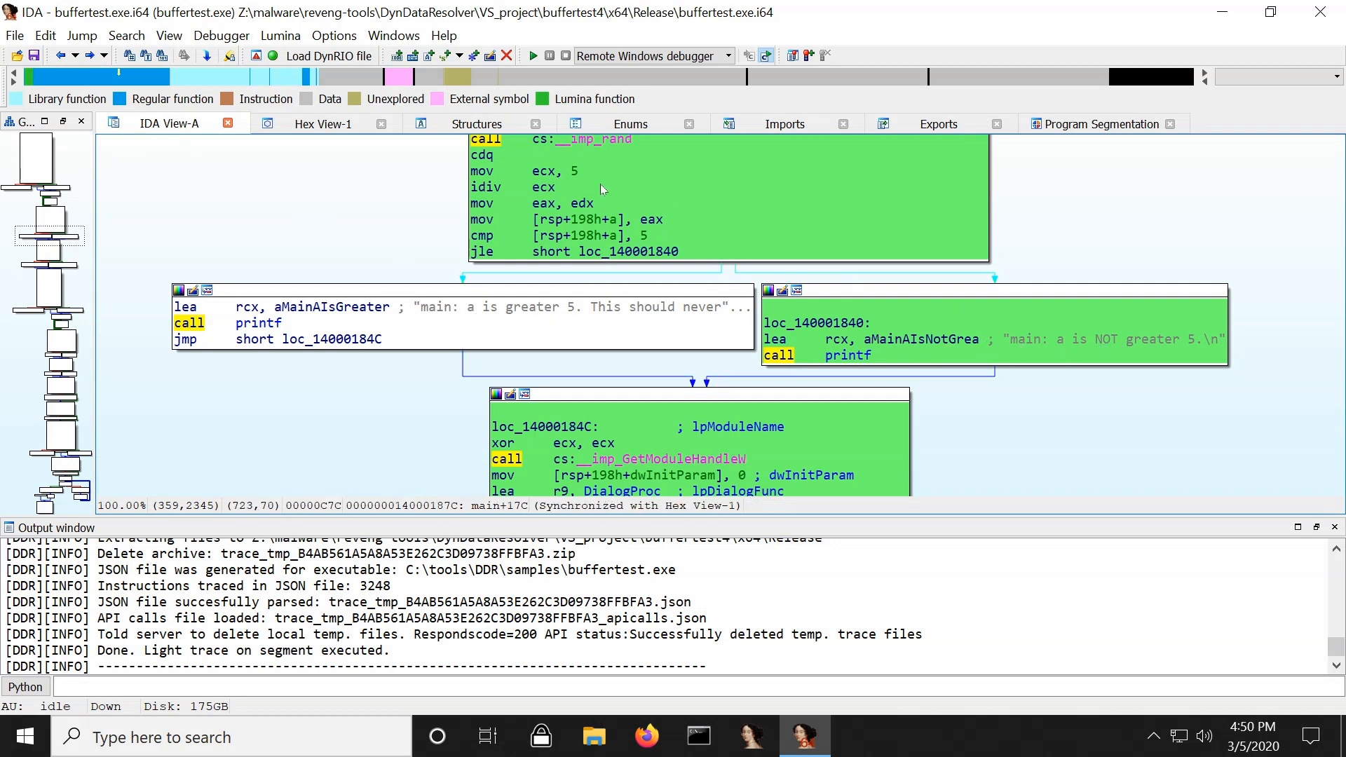
- Toggle the SF EFLAG at runtime at the jle short loc_140001840 instruction
{"action": "left_click", "coordinate": [482, 254]}
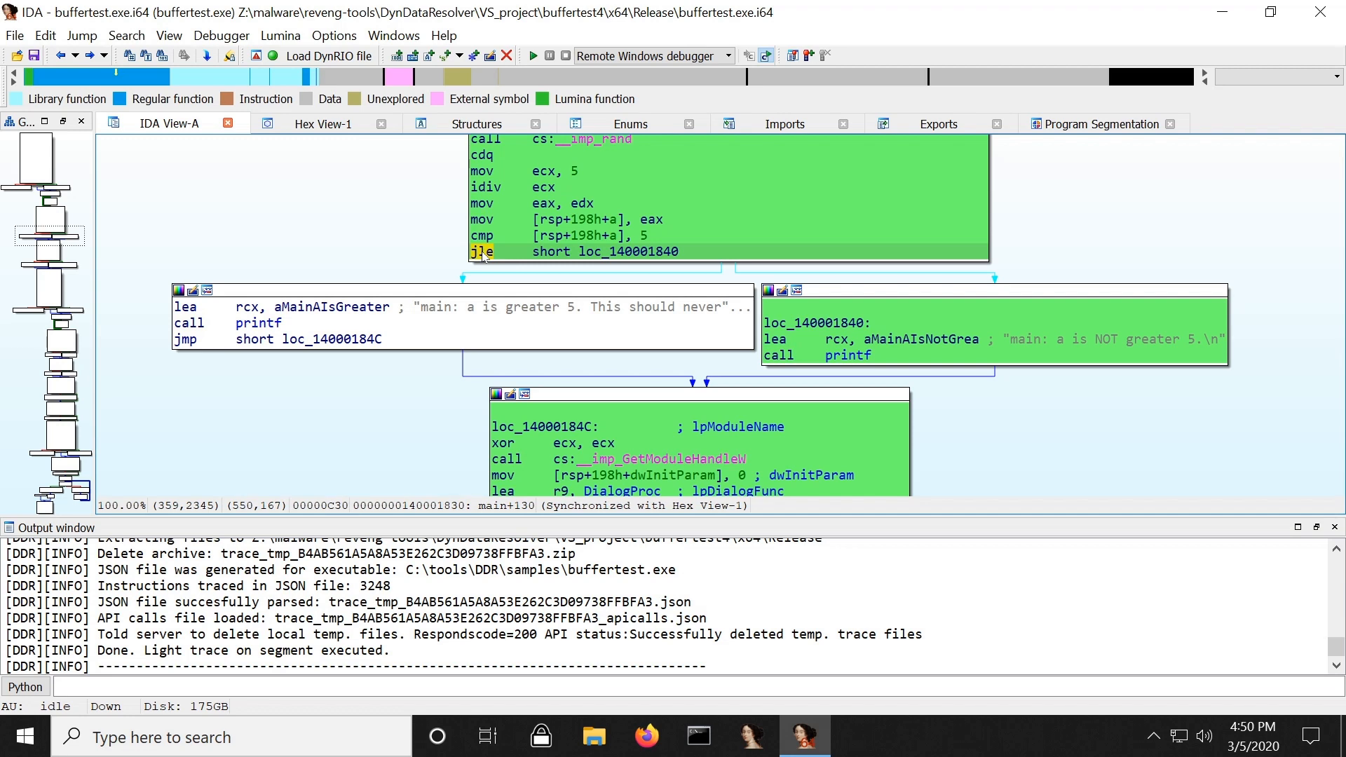
{"action": "right_click", "coordinate": [483, 254]}
{"action": "mouse_move", "coordinate": [684, 651]}
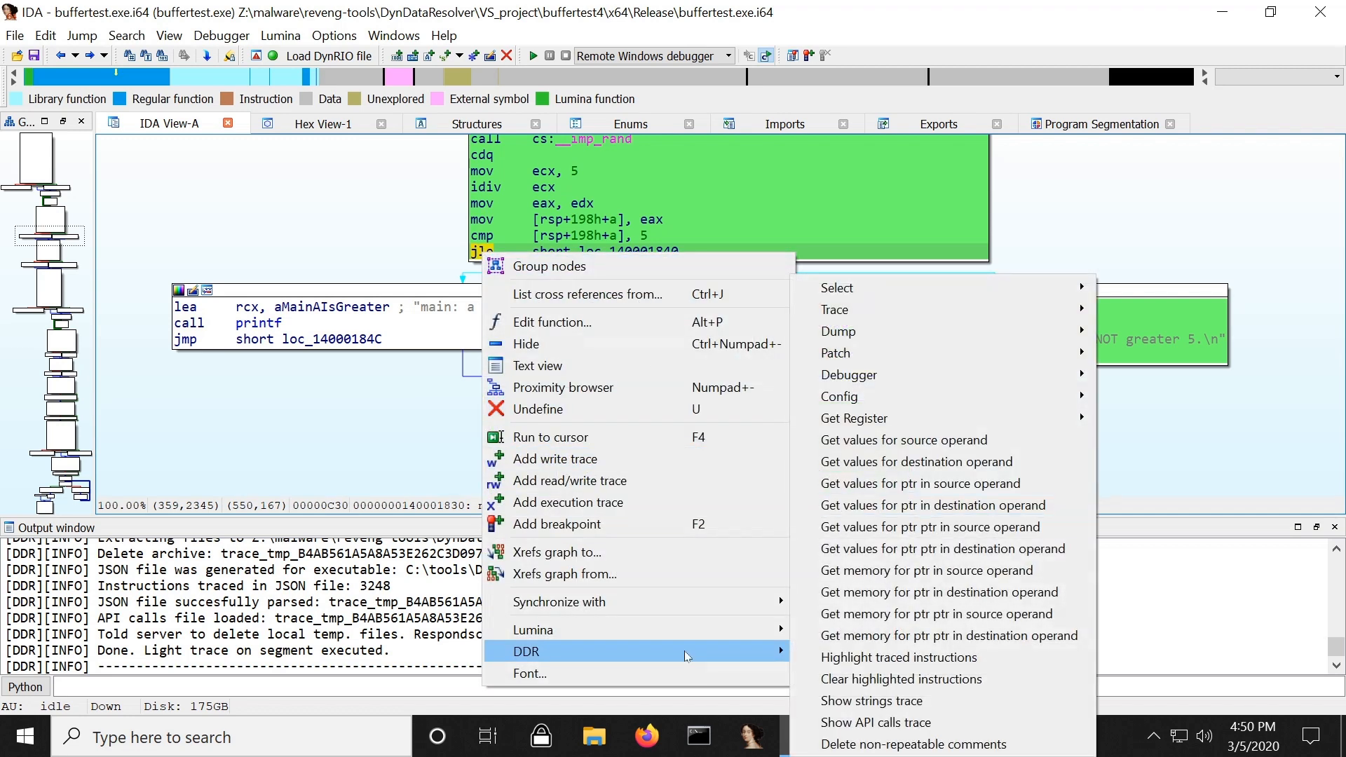
{"action": "mouse_move", "coordinate": [948, 352]}
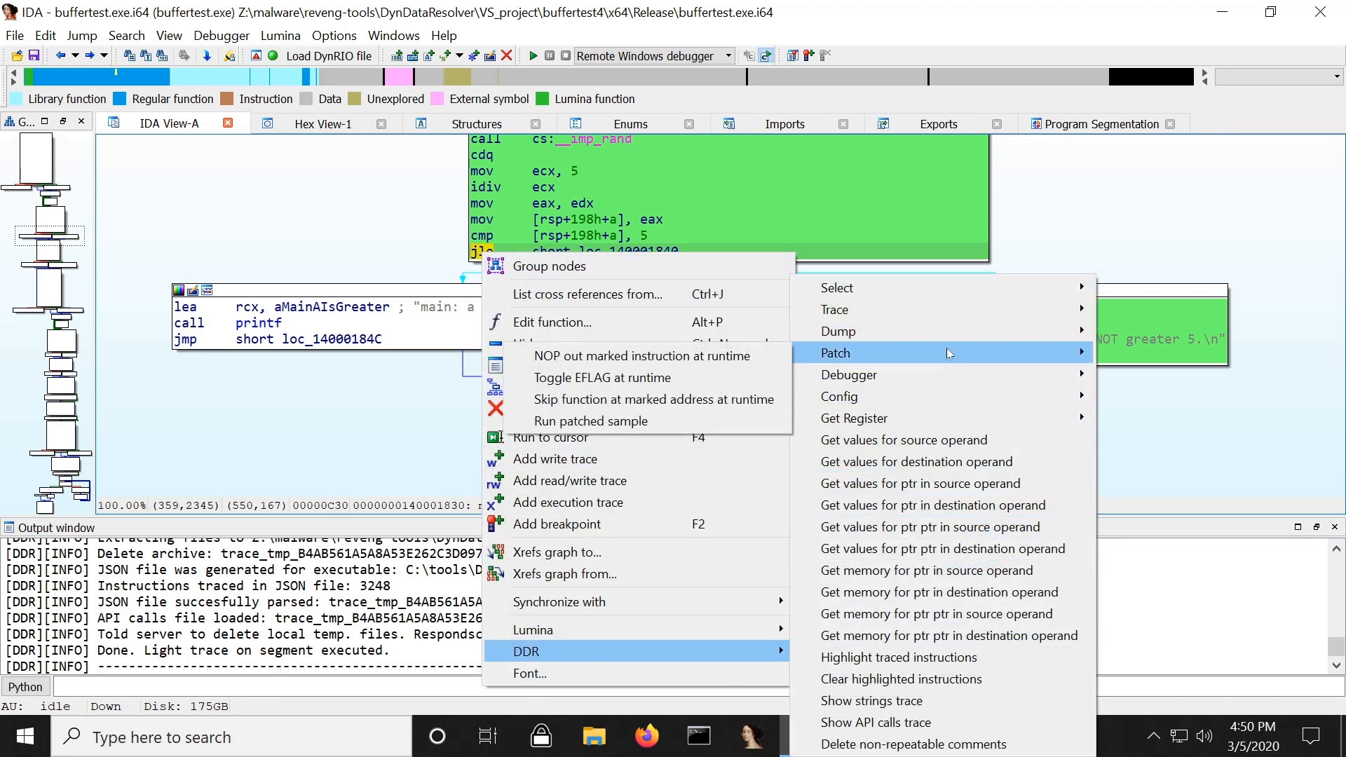
{"action": "left_click", "coordinate": [632, 378]}
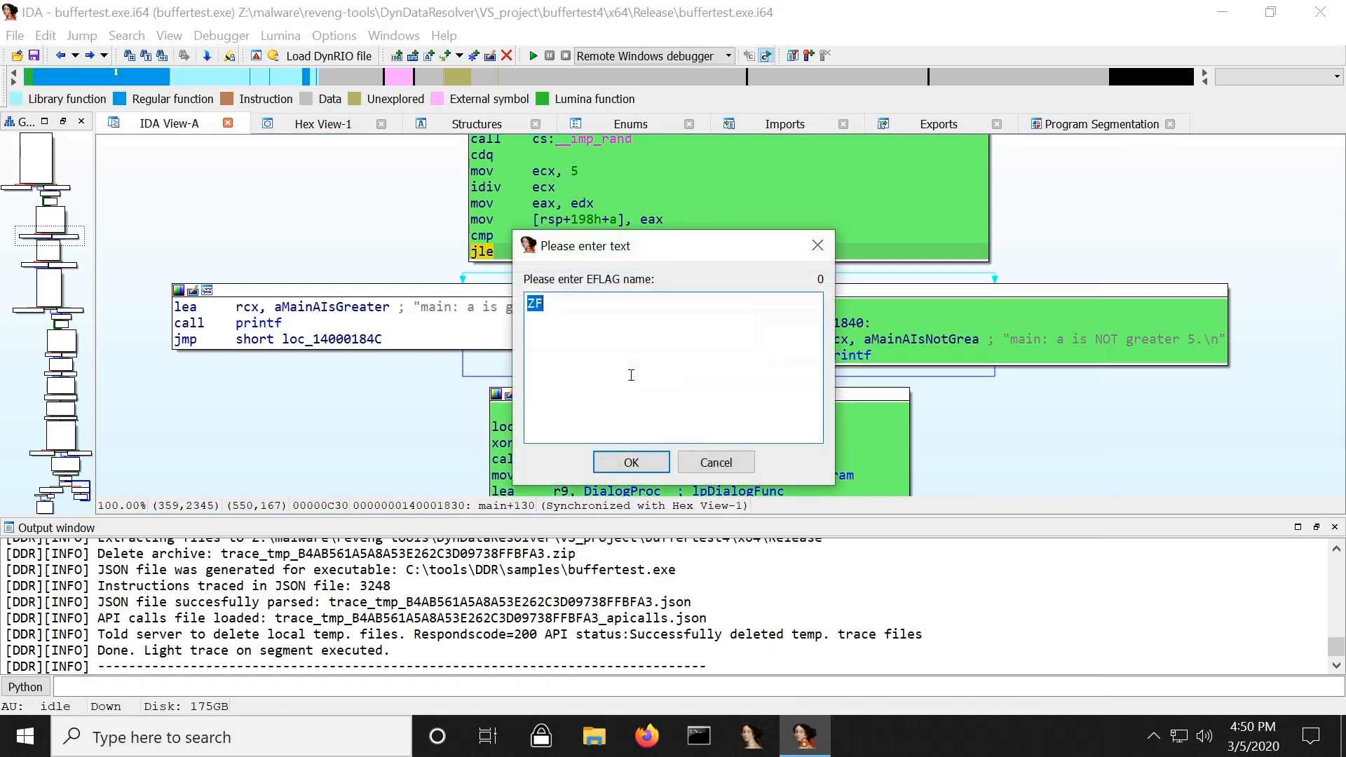
{"action": "type", "text": "SF"}
{"action": "left_click", "coordinate": [630, 465]}
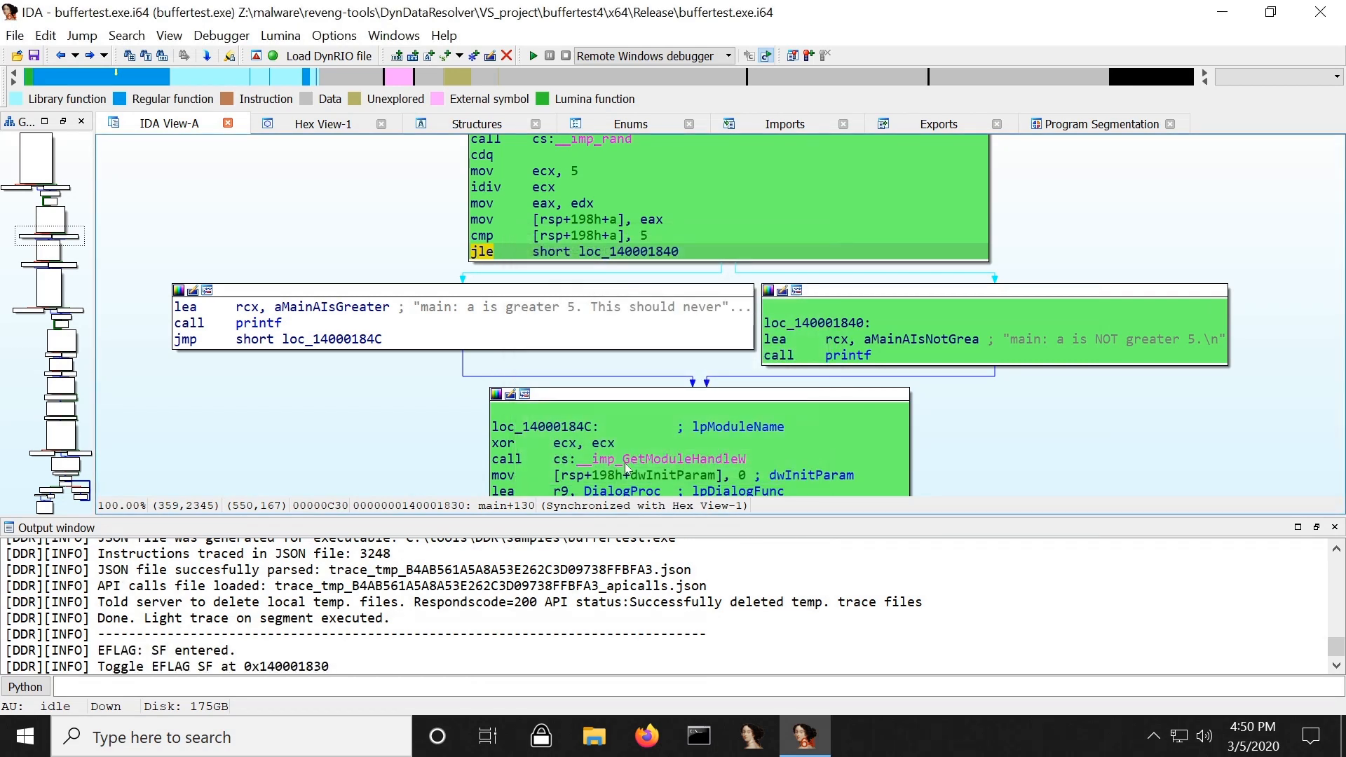
- Run the patched sample with DDR to apply the SF flag toggle
{"action": "right_click", "coordinate": [332, 206]}
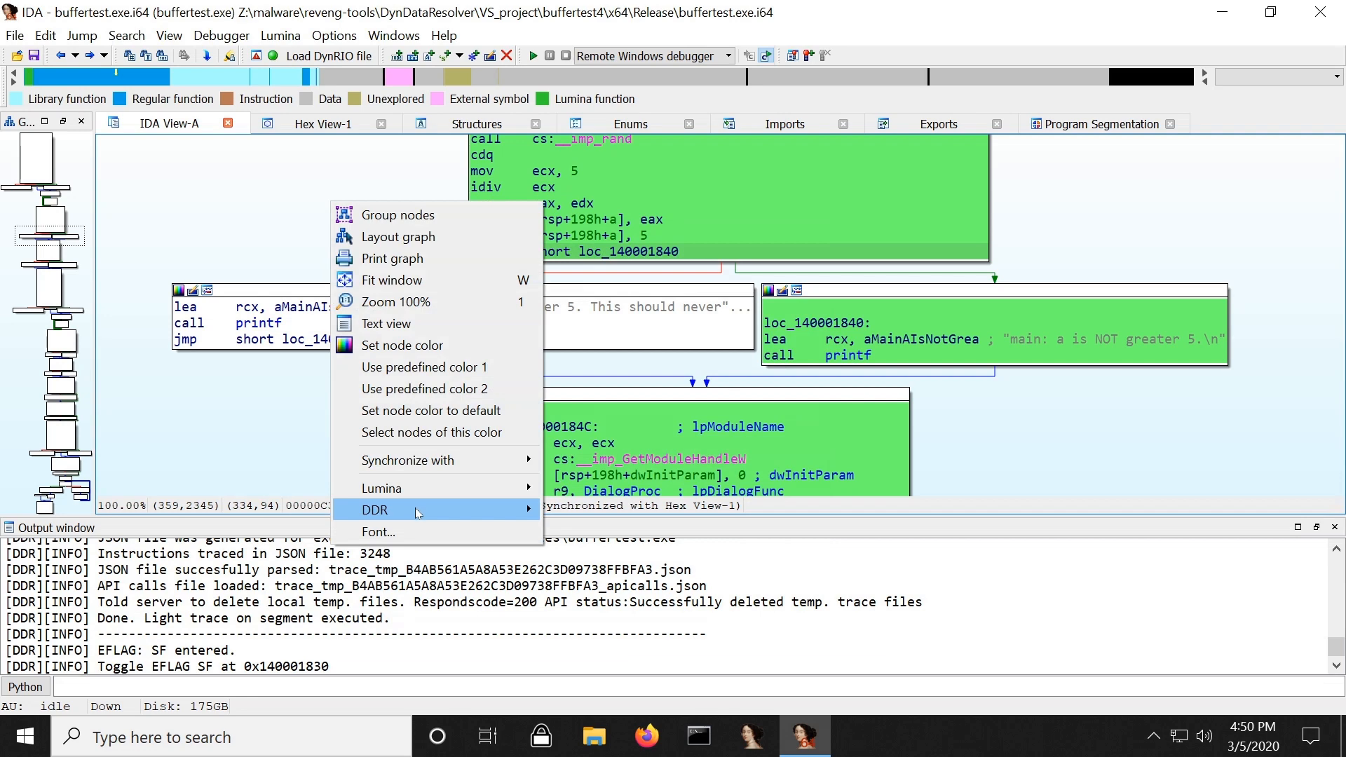
{"action": "mouse_move", "coordinate": [418, 513]}
{"action": "mouse_move", "coordinate": [663, 403]}
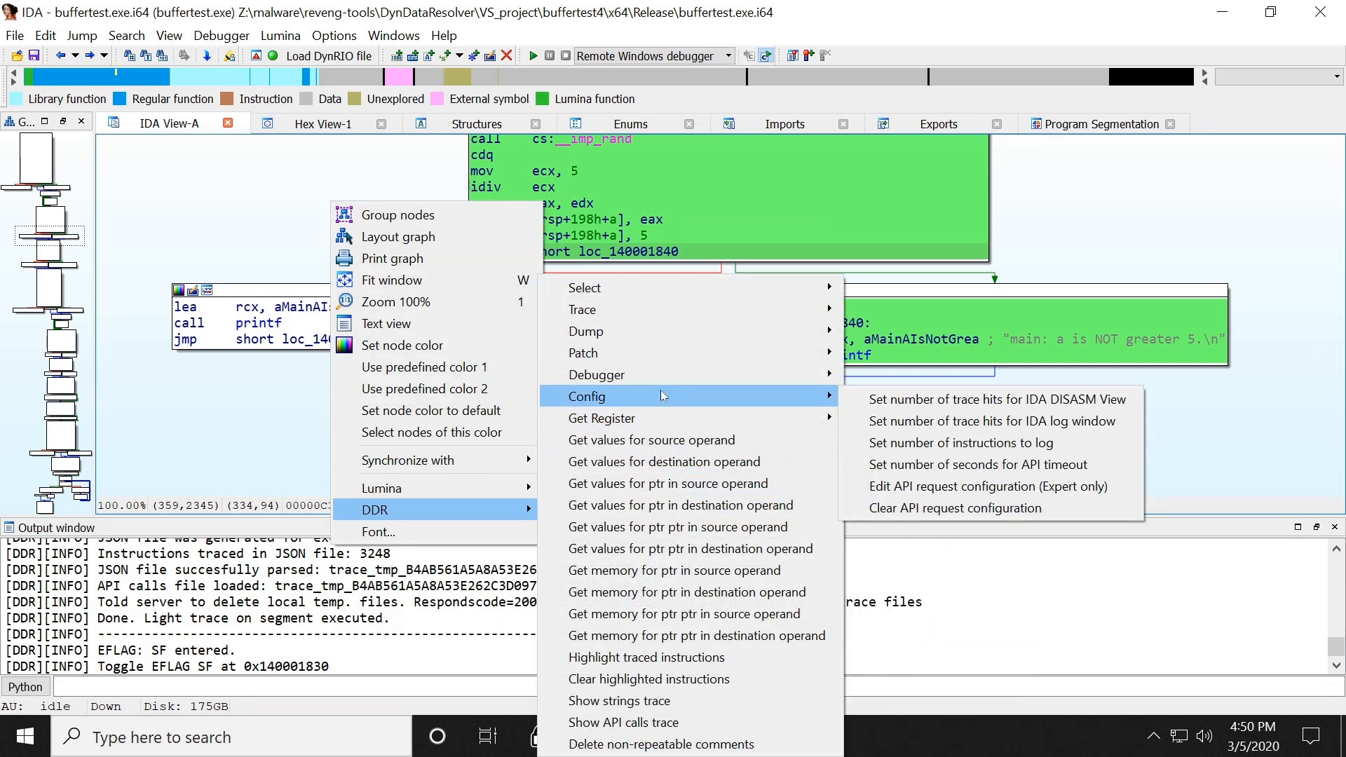
{"action": "mouse_move", "coordinate": [667, 377]}
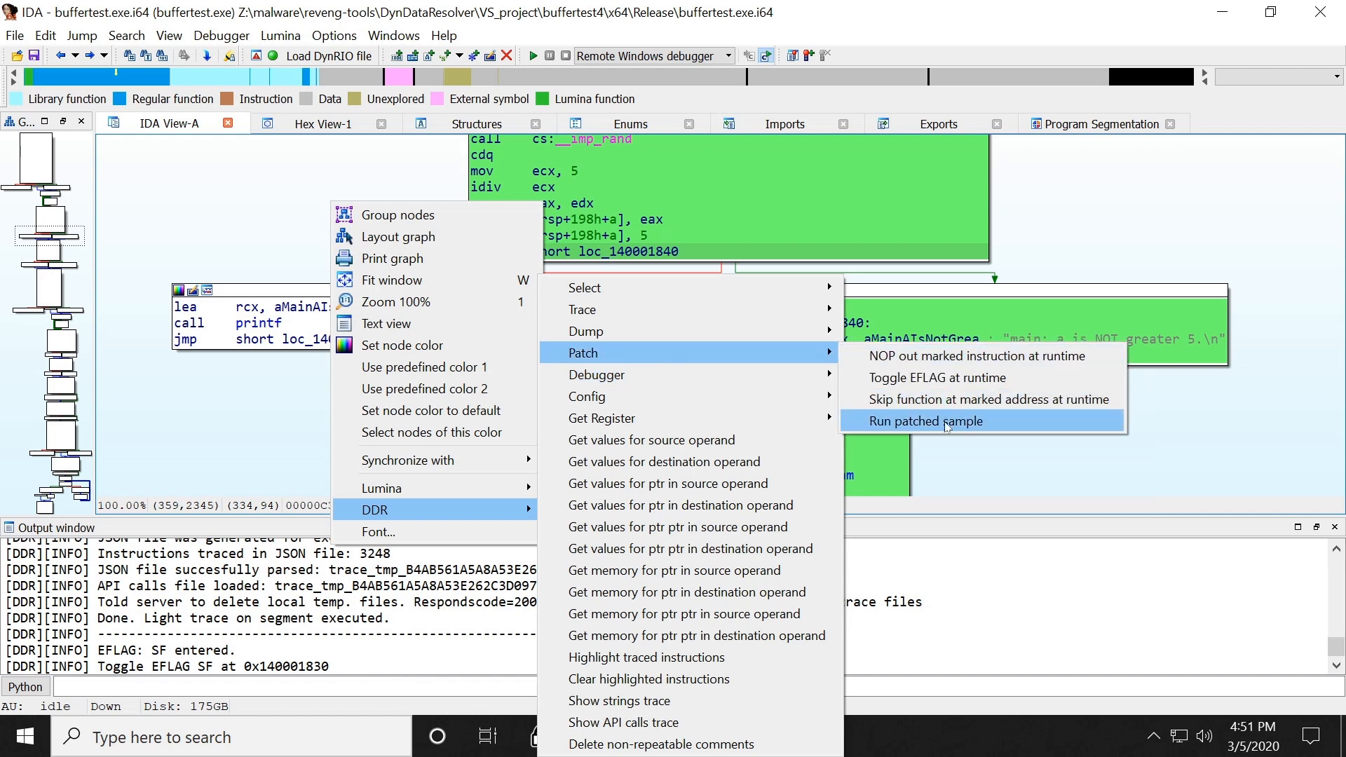
{"action": "left_click", "coordinate": [948, 423]}
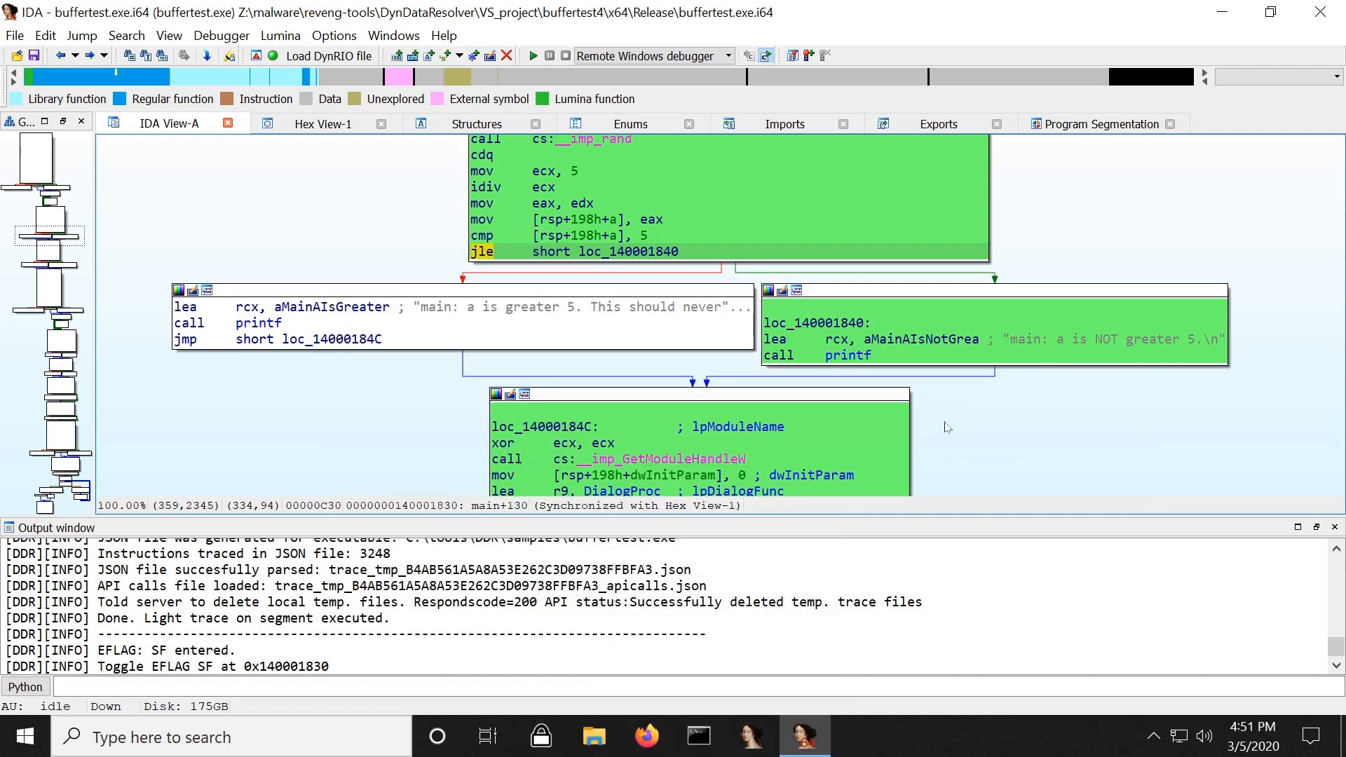
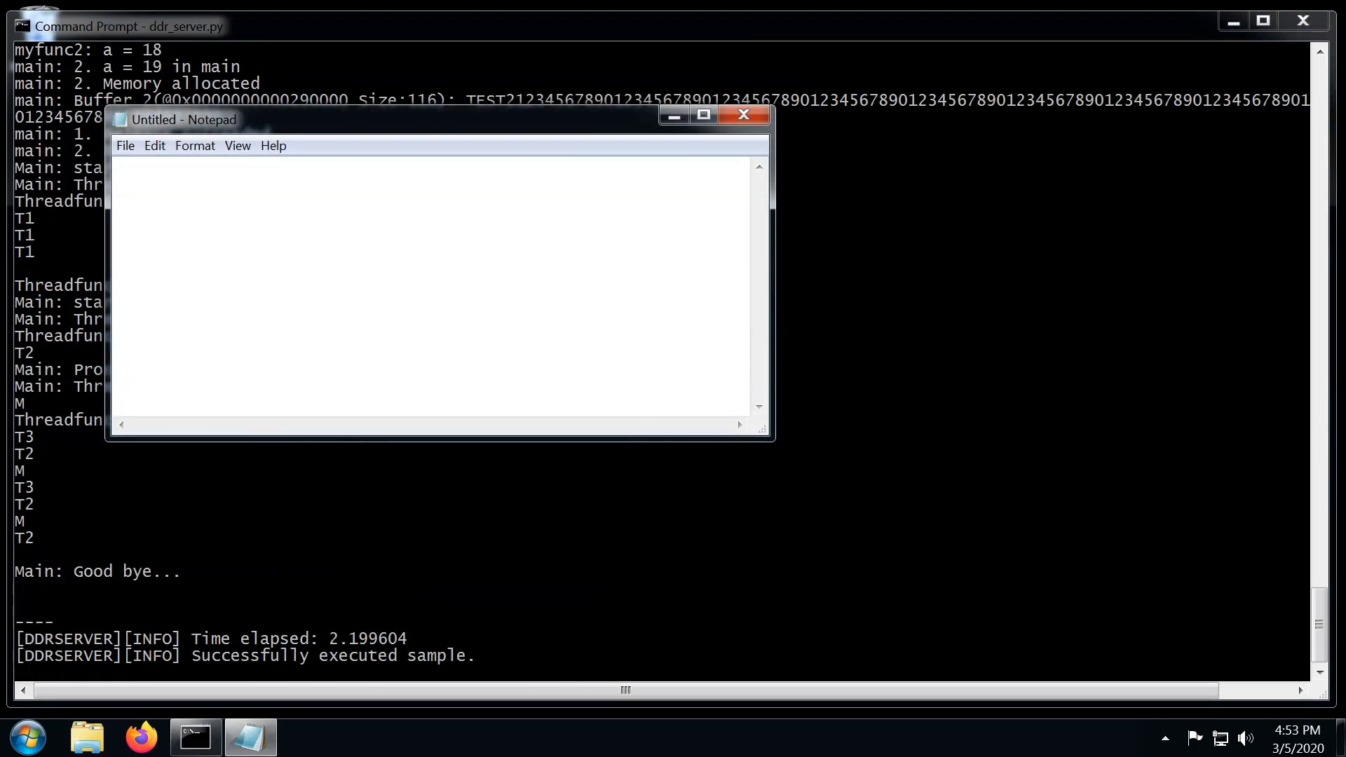
- On the DDR server machine, close Notepad and review the sample's messages about a being greater than 5 in the ddr_server.py output
{"action": "left_click", "coordinate": [747, 119]}
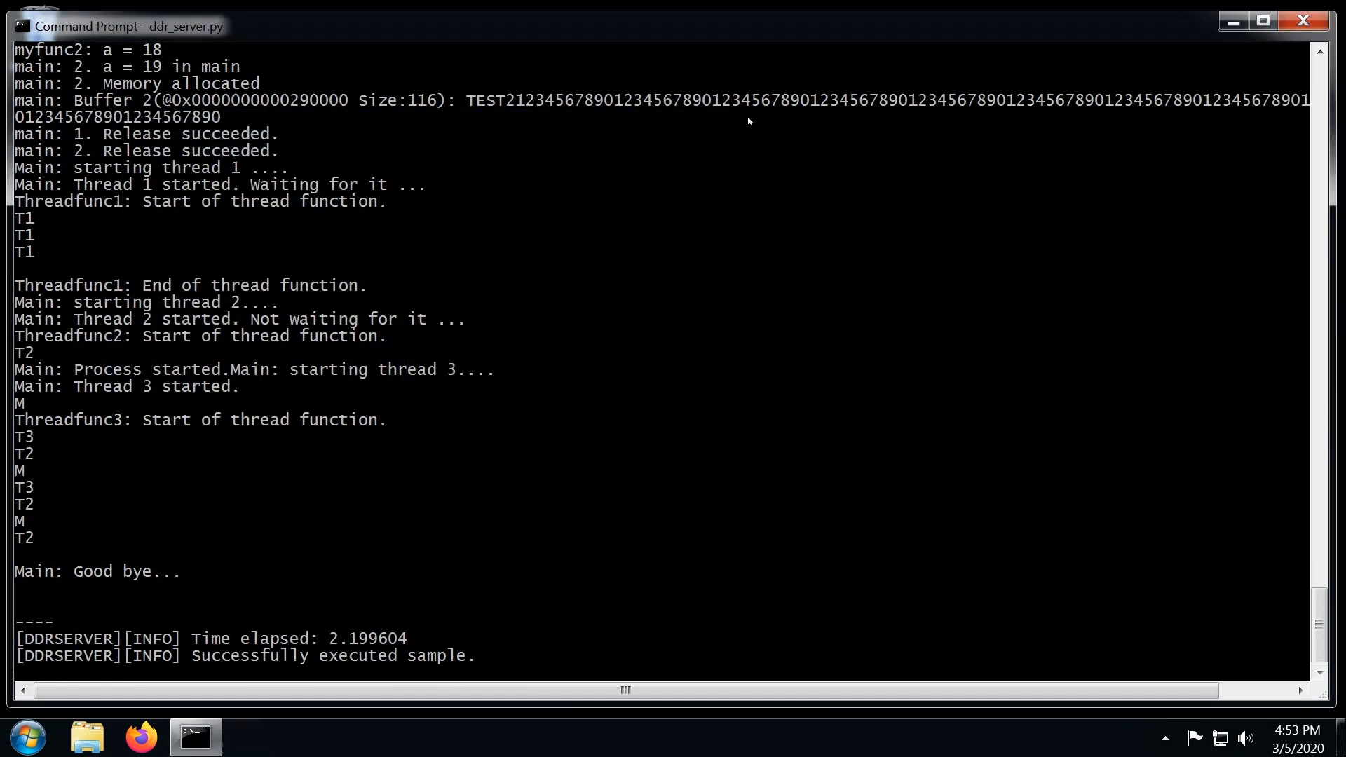
{"action": "left_click", "coordinate": [197, 405]}
{"action": "scroll", "coordinate": [197, 405], "scroll_direction": "up", "scroll_amount": 5}
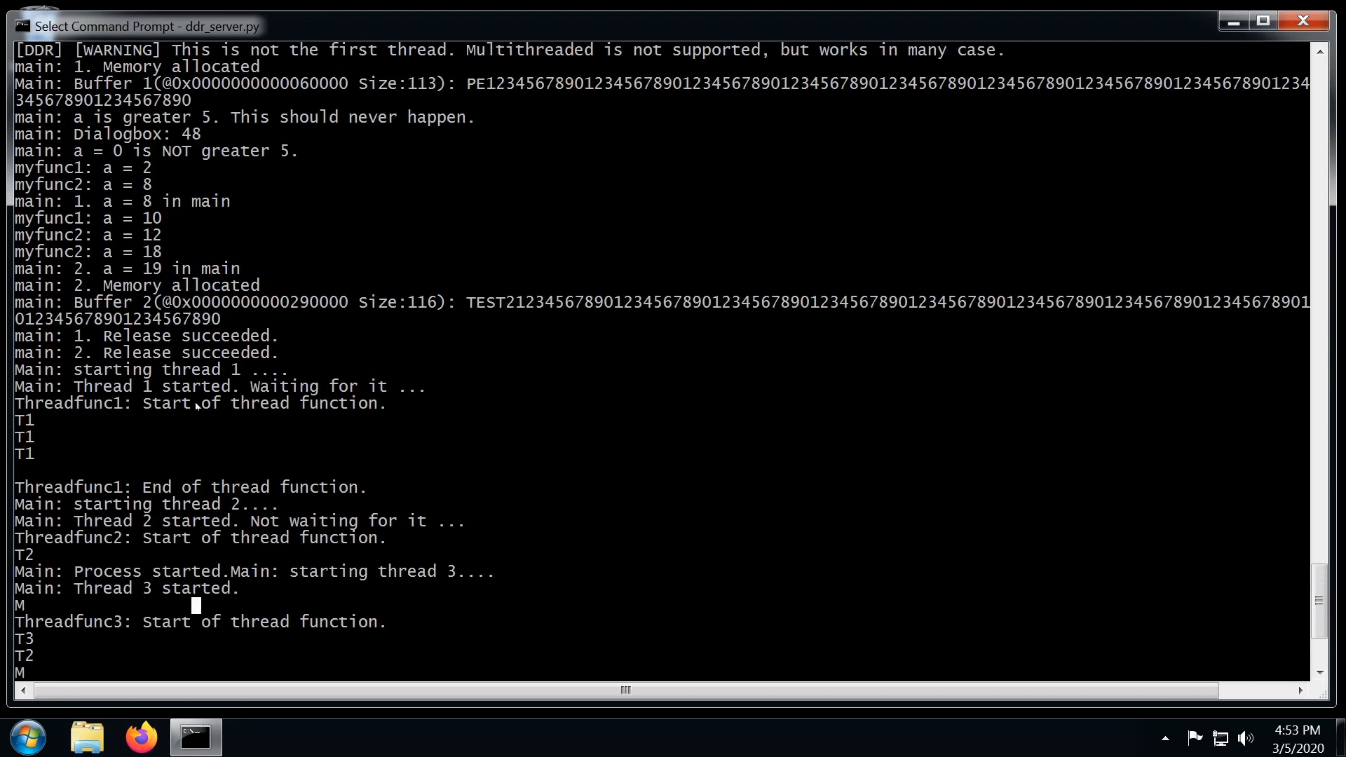
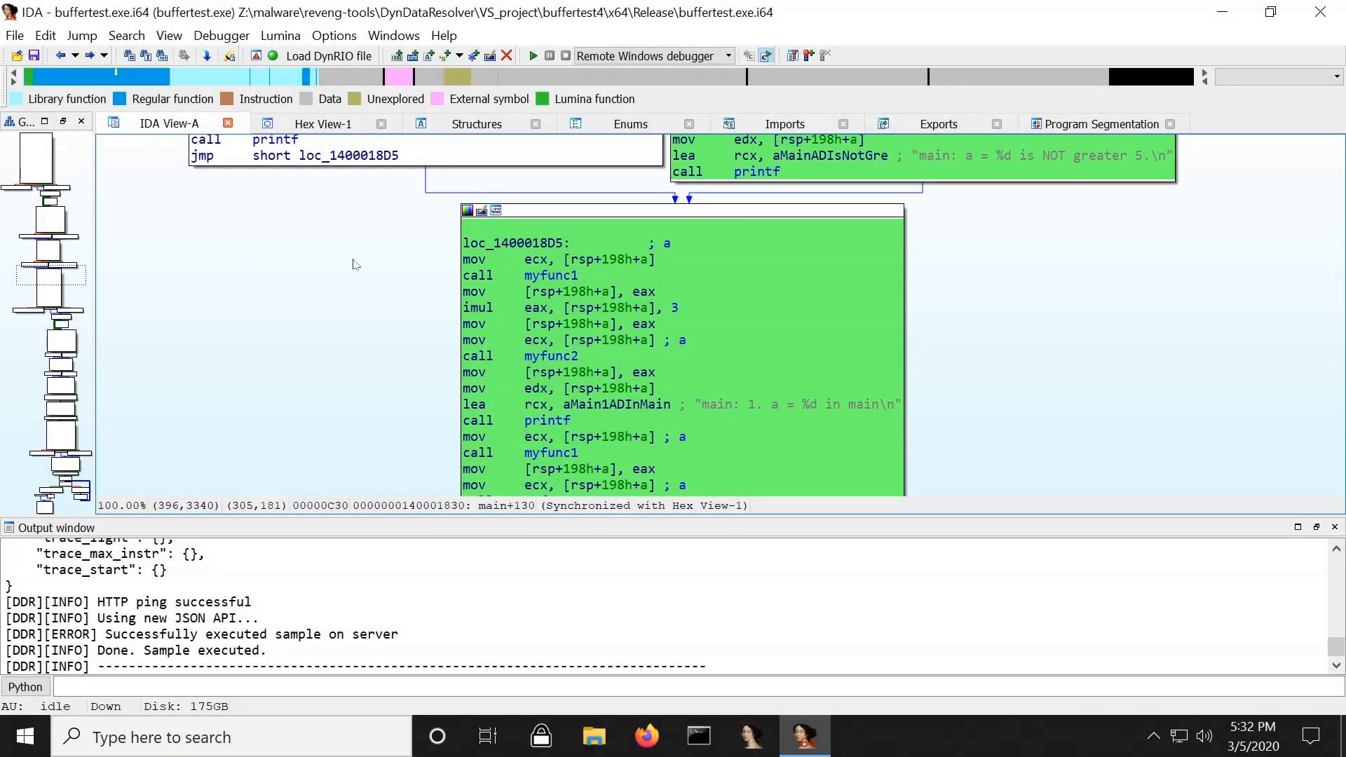
- Open the myfunc1 function from its first call in the loc_1400018D5 block
{"action": "mouse_move", "coordinate": [549, 282]}
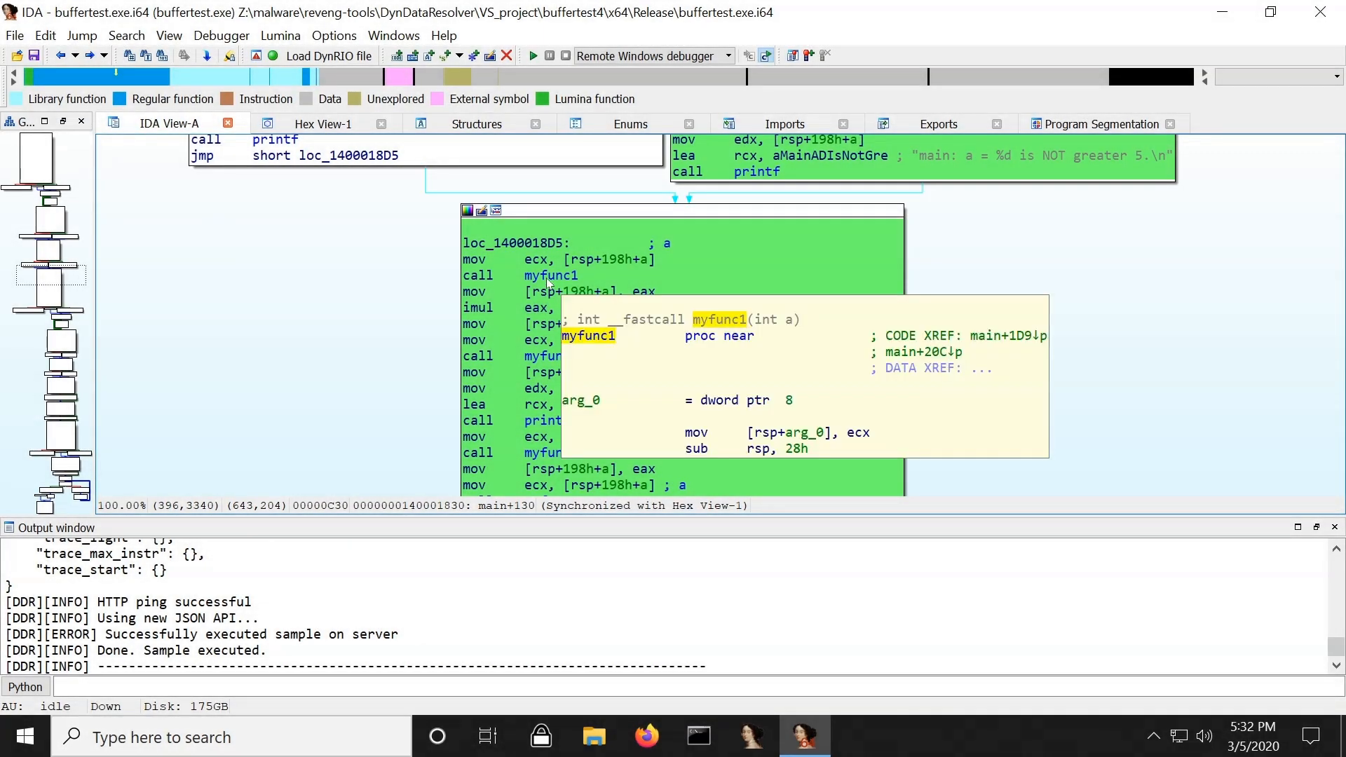
{"action": "left_click", "coordinate": [595, 275]}
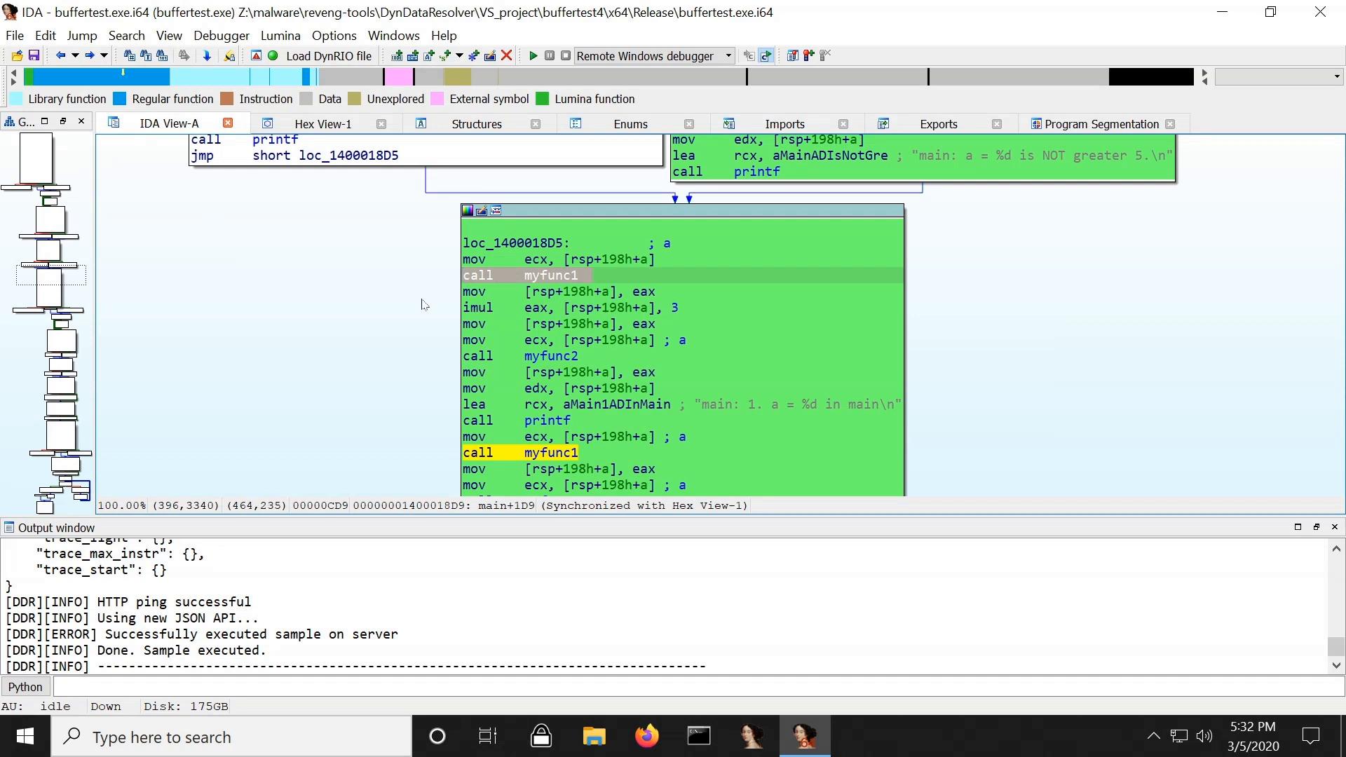
{"action": "double_click", "coordinate": [556, 276]}
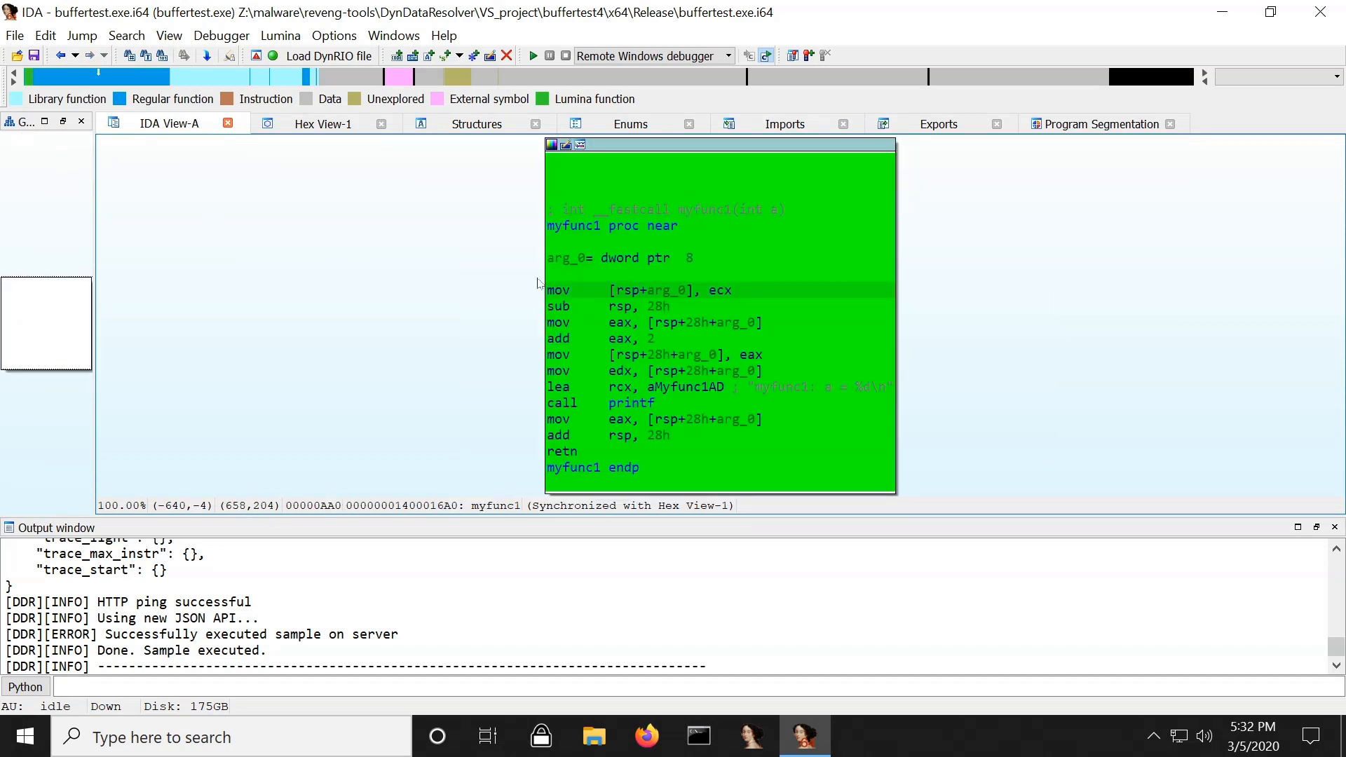
{"action": "left_click_drag", "start_coordinate": [684, 226], "coordinate": [530, 230]}
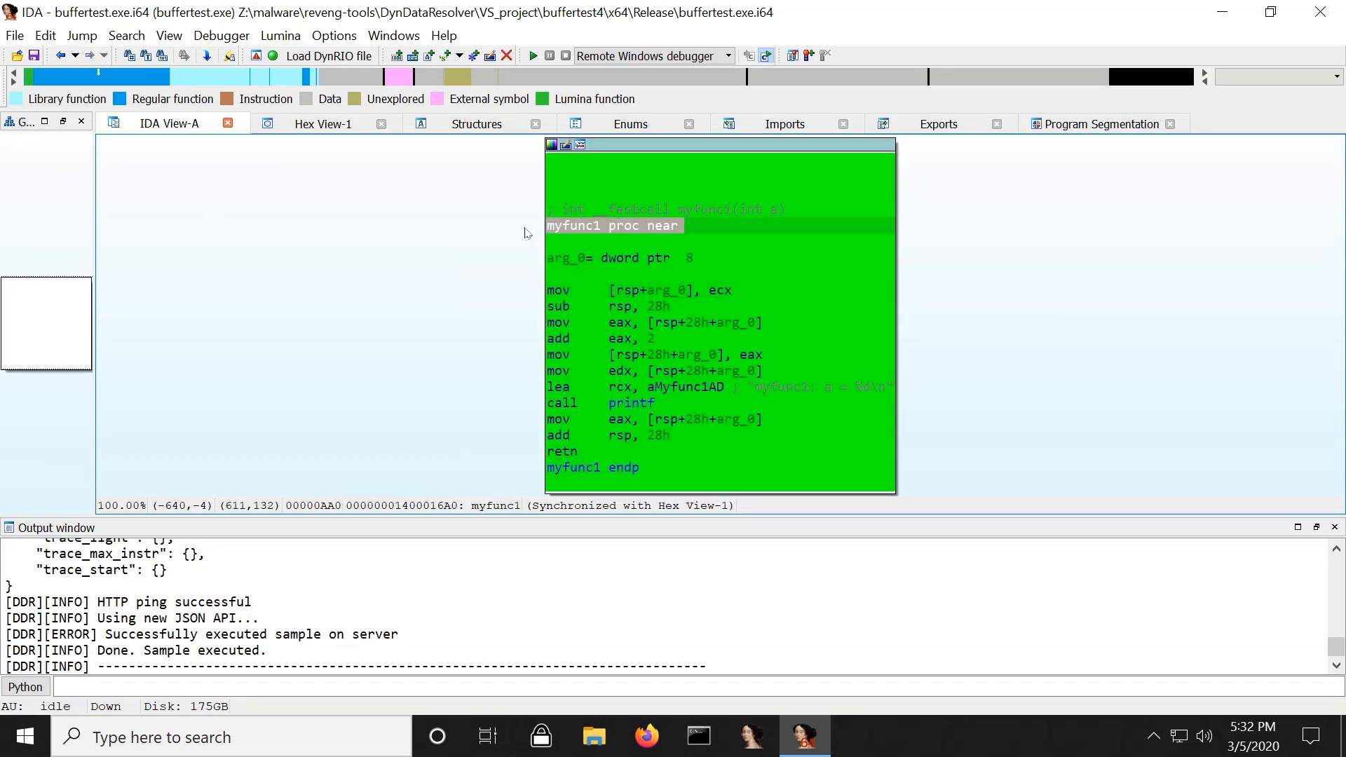
- Patch myfunc1 to be skipped at runtime from its first mov instruction, with return value D0D0
{"action": "left_click", "coordinate": [554, 289]}
{"action": "right_click", "coordinate": [554, 292]}
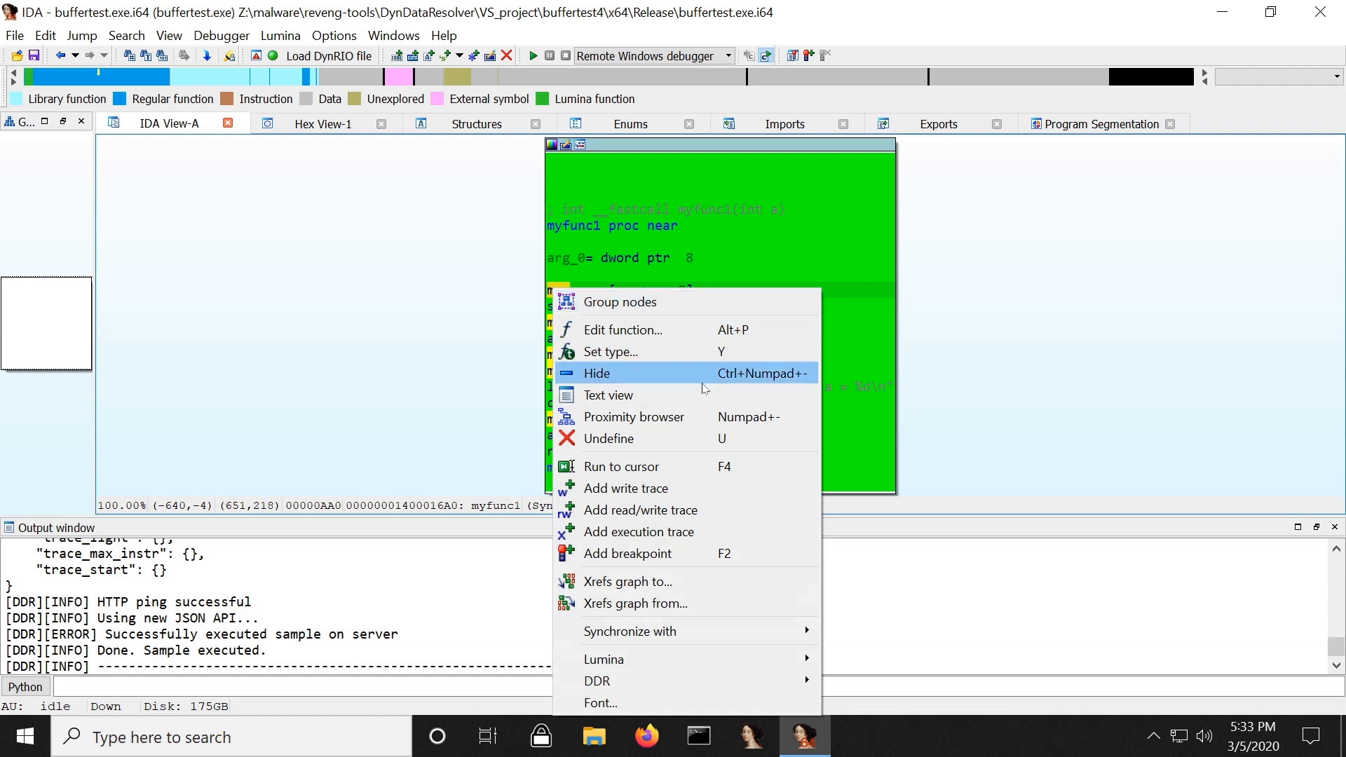
{"action": "mouse_move", "coordinate": [705, 684]}
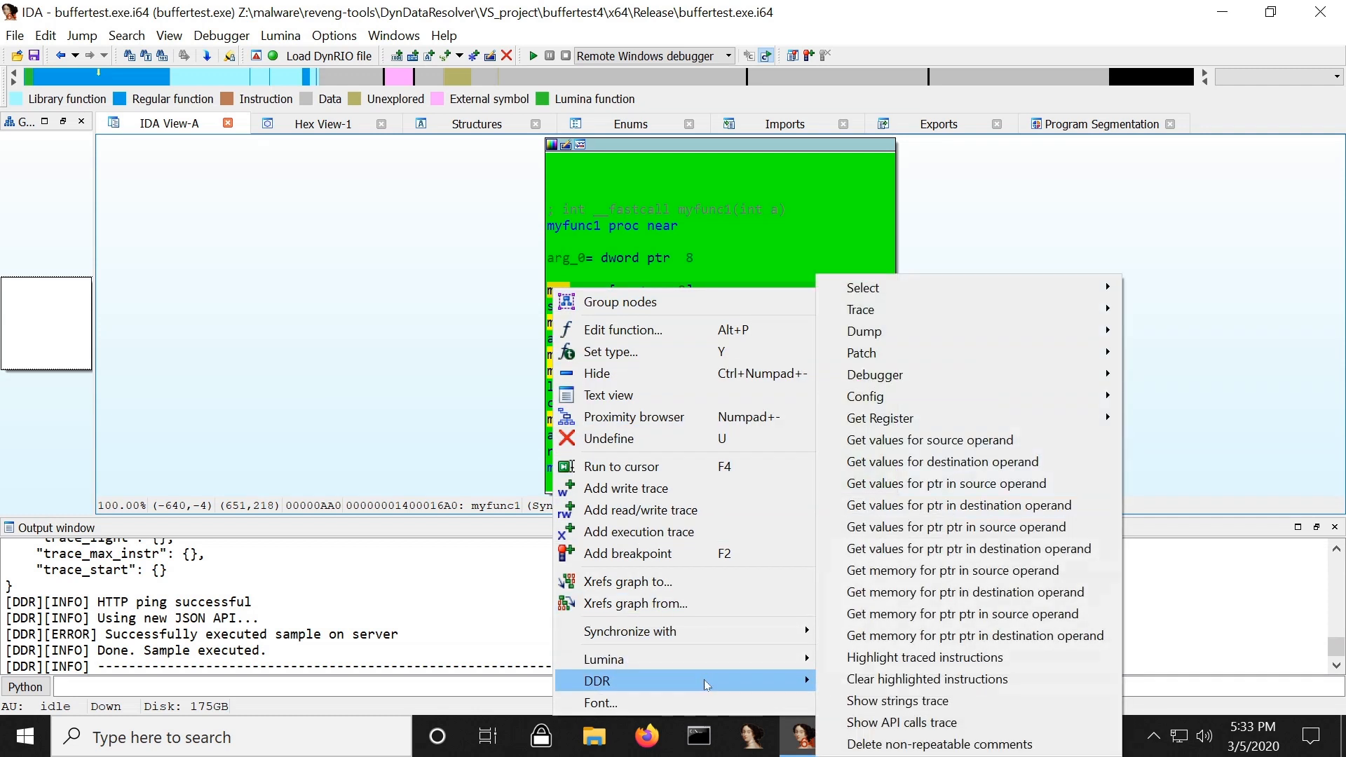
{"action": "mouse_move", "coordinate": [938, 354]}
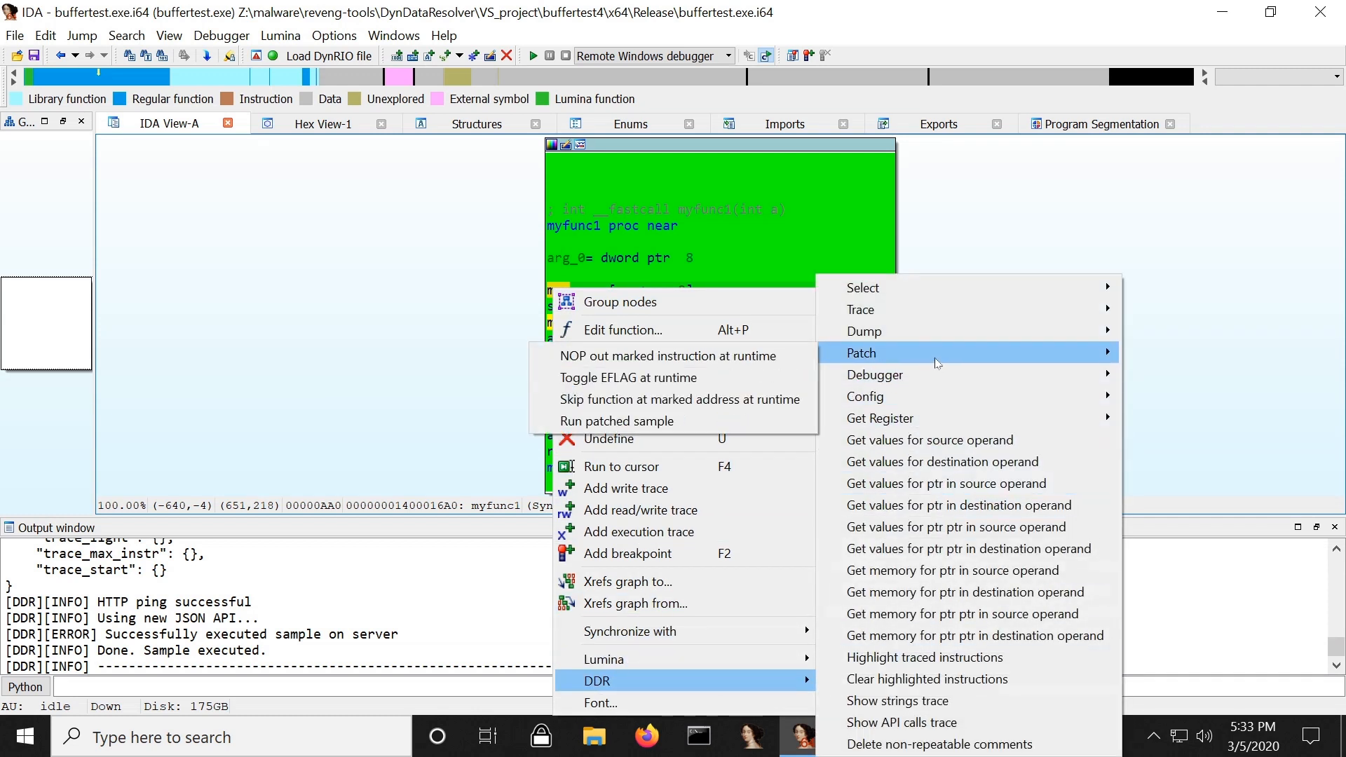
{"action": "left_click", "coordinate": [777, 402]}
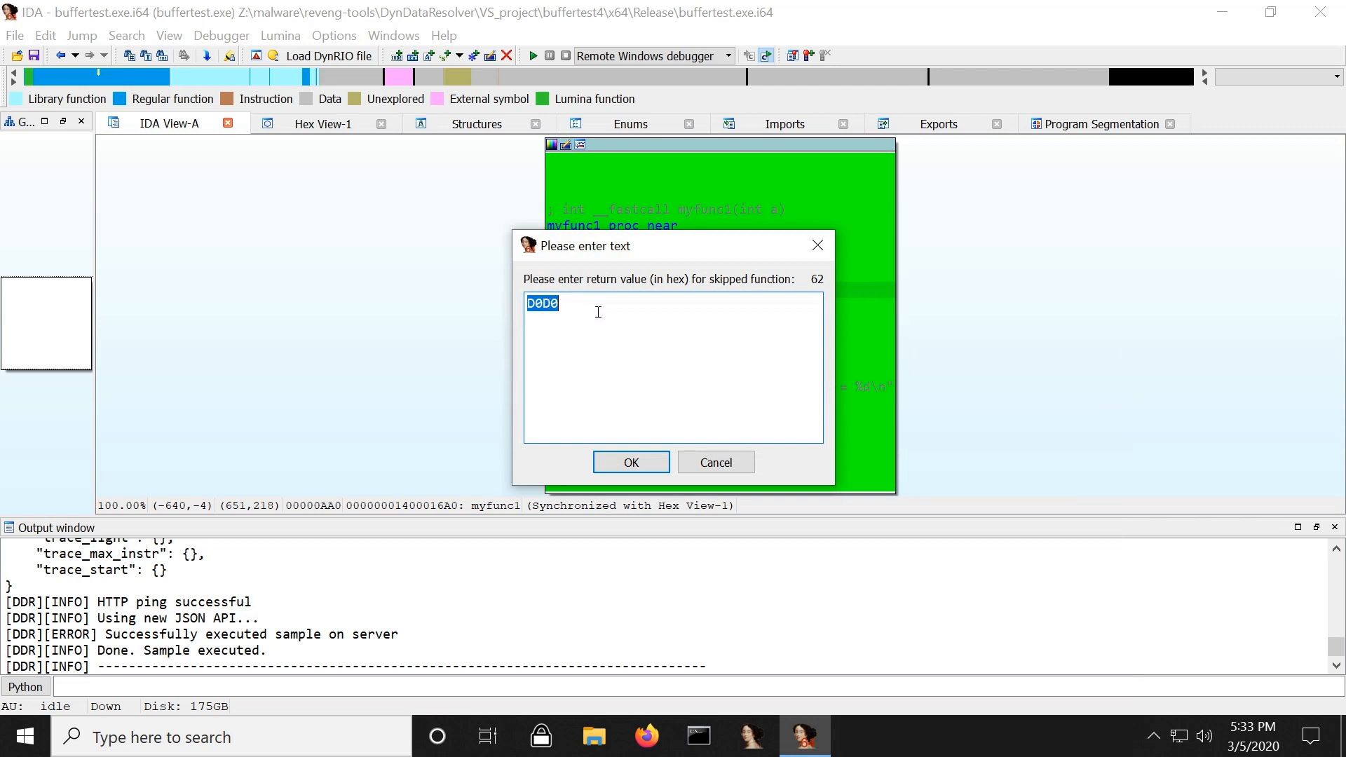
{"action": "left_click", "coordinate": [629, 466]}
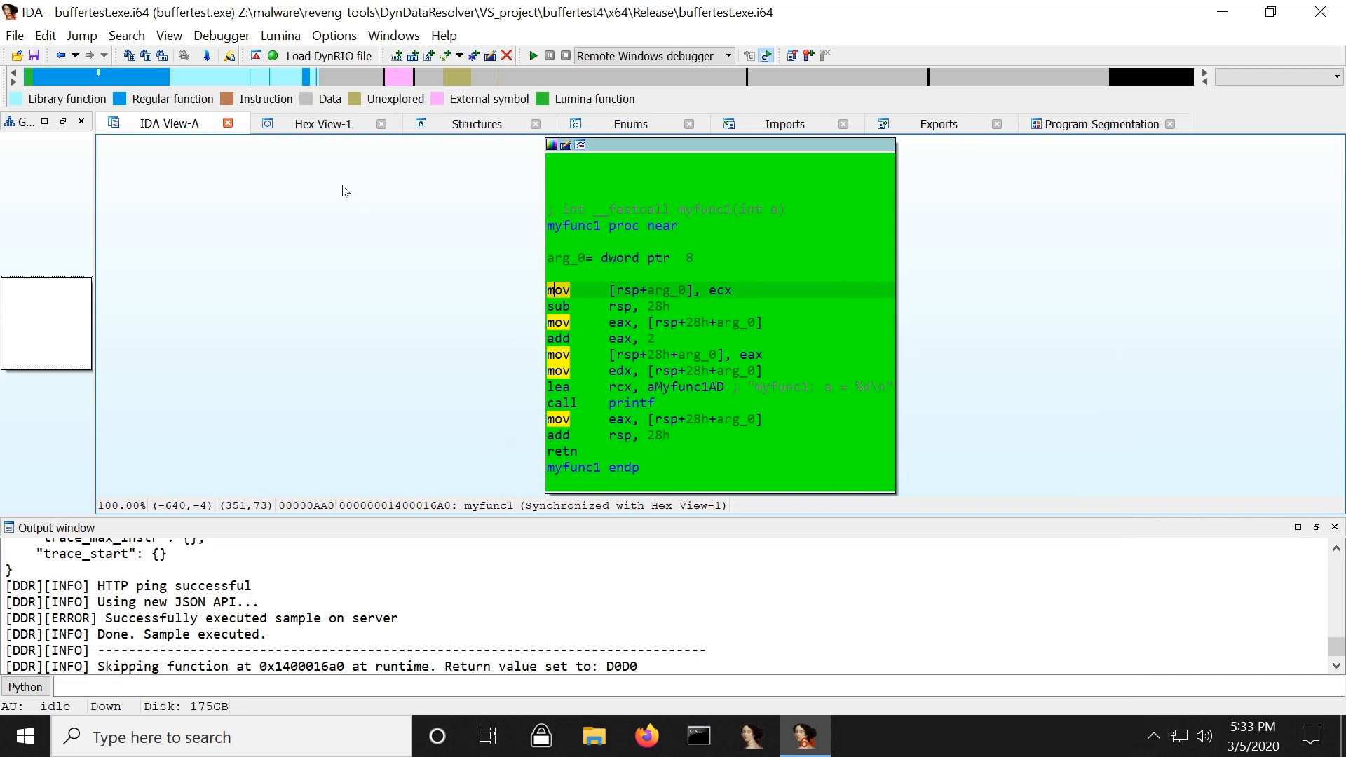
- Run the patched sample again with the myfunc1 skip in place
{"action": "right_click", "coordinate": [343, 182]}
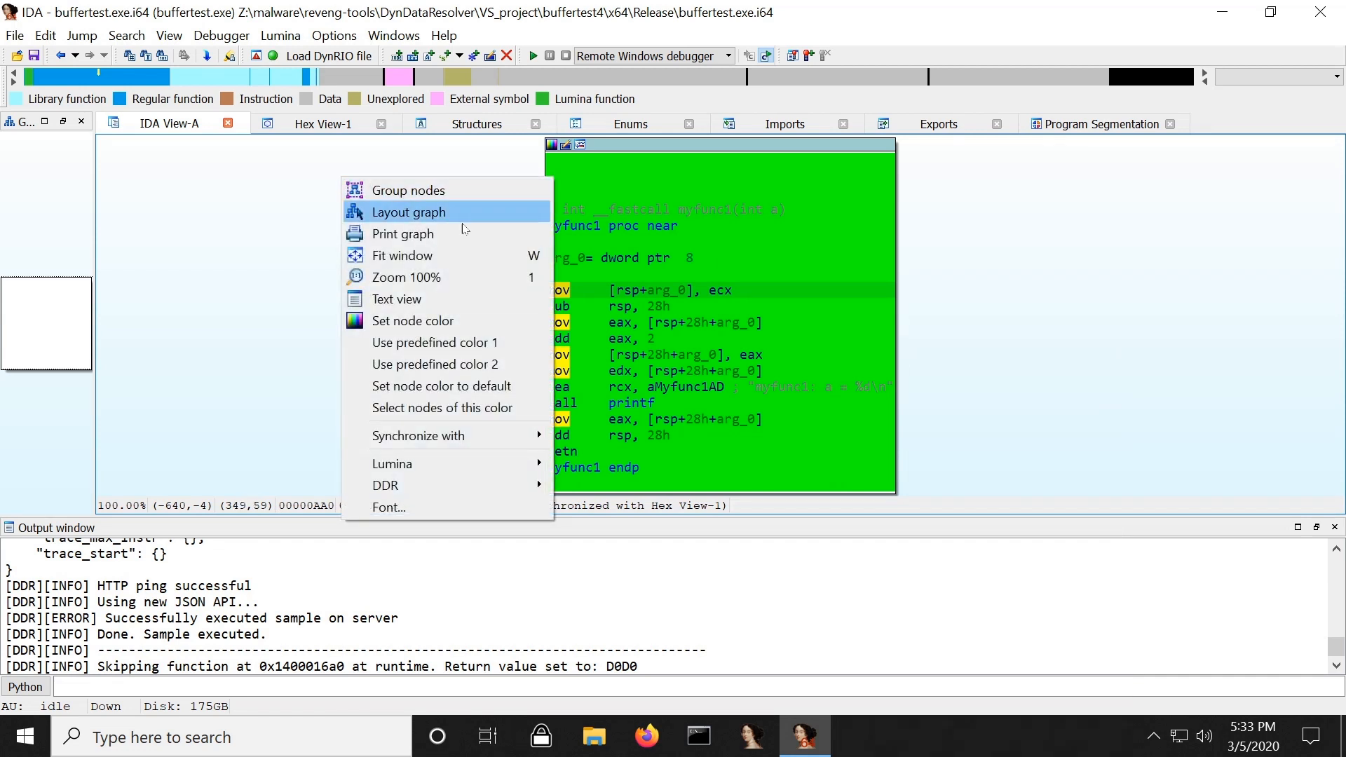
{"action": "mouse_move", "coordinate": [469, 487]}
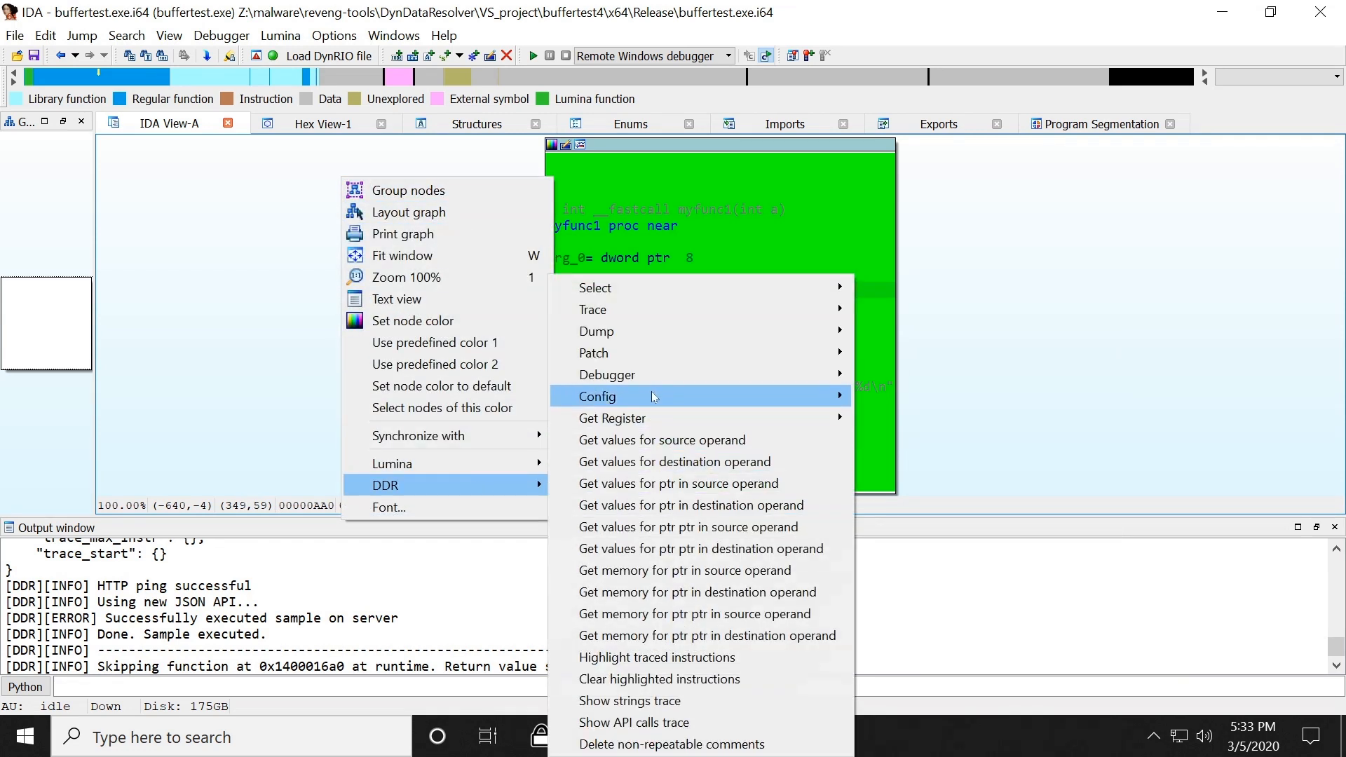
{"action": "mouse_move", "coordinate": [687, 361]}
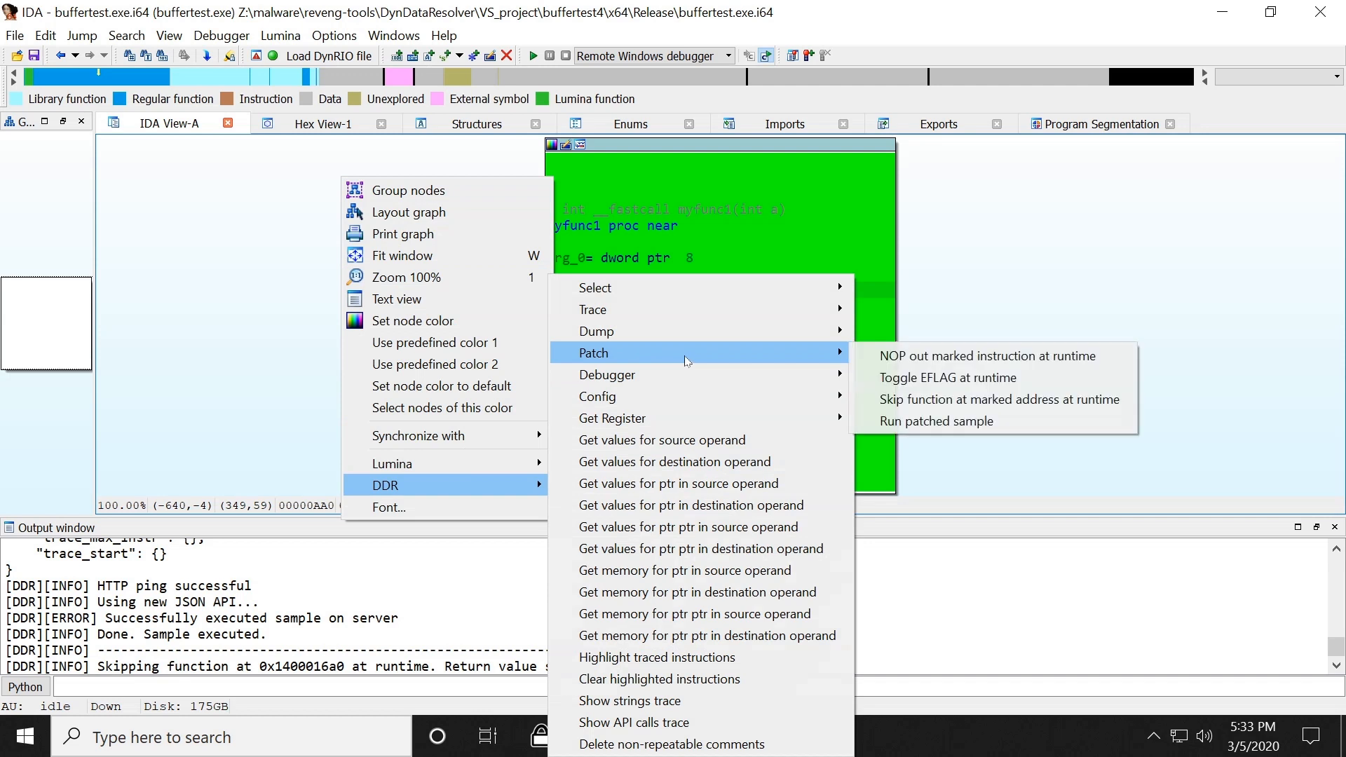
{"action": "left_click", "coordinate": [979, 422]}
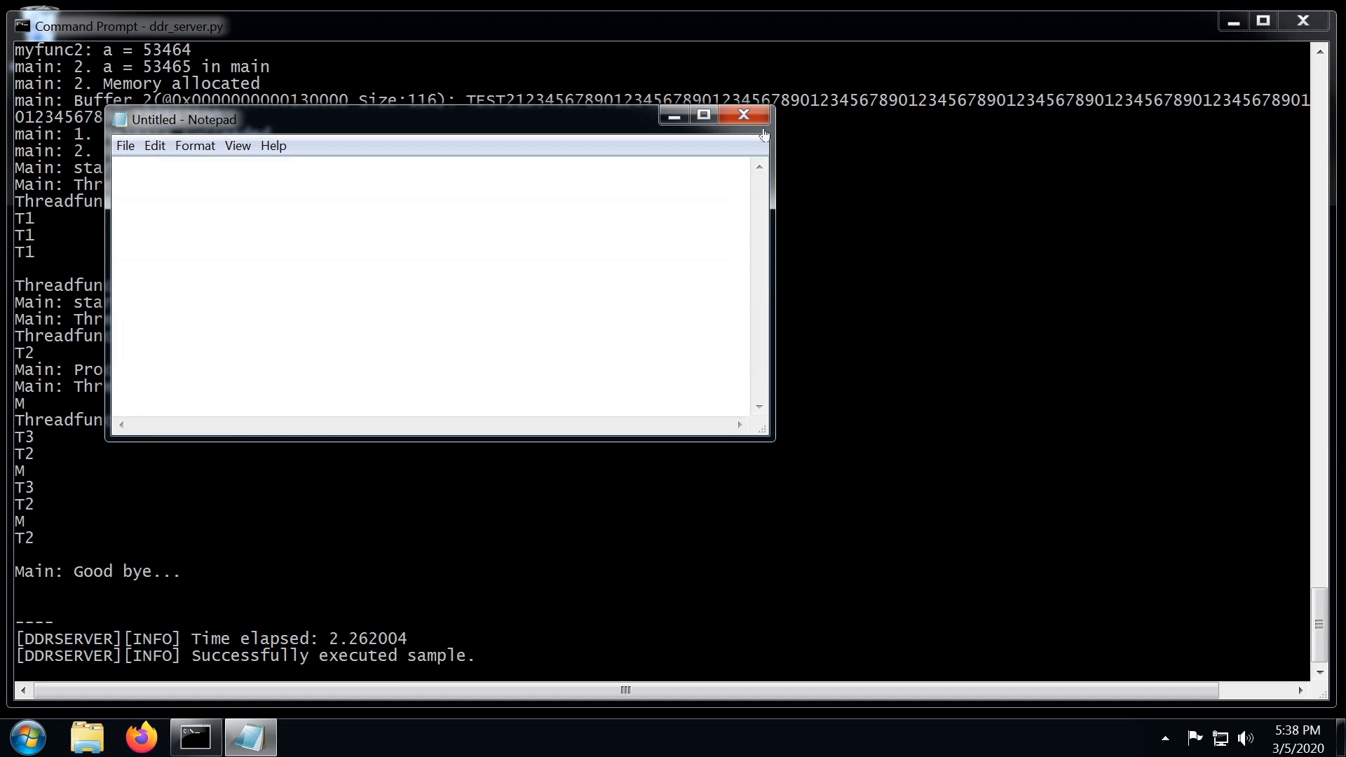
- On the DDR server machine, close Notepad and examine the myfunc and main value lines in the ddr_server.py output
{"action": "left_click", "coordinate": [744, 115]}
{"action": "scroll", "coordinate": [199, 379], "scroll_direction": "up", "scroll_amount": 6}
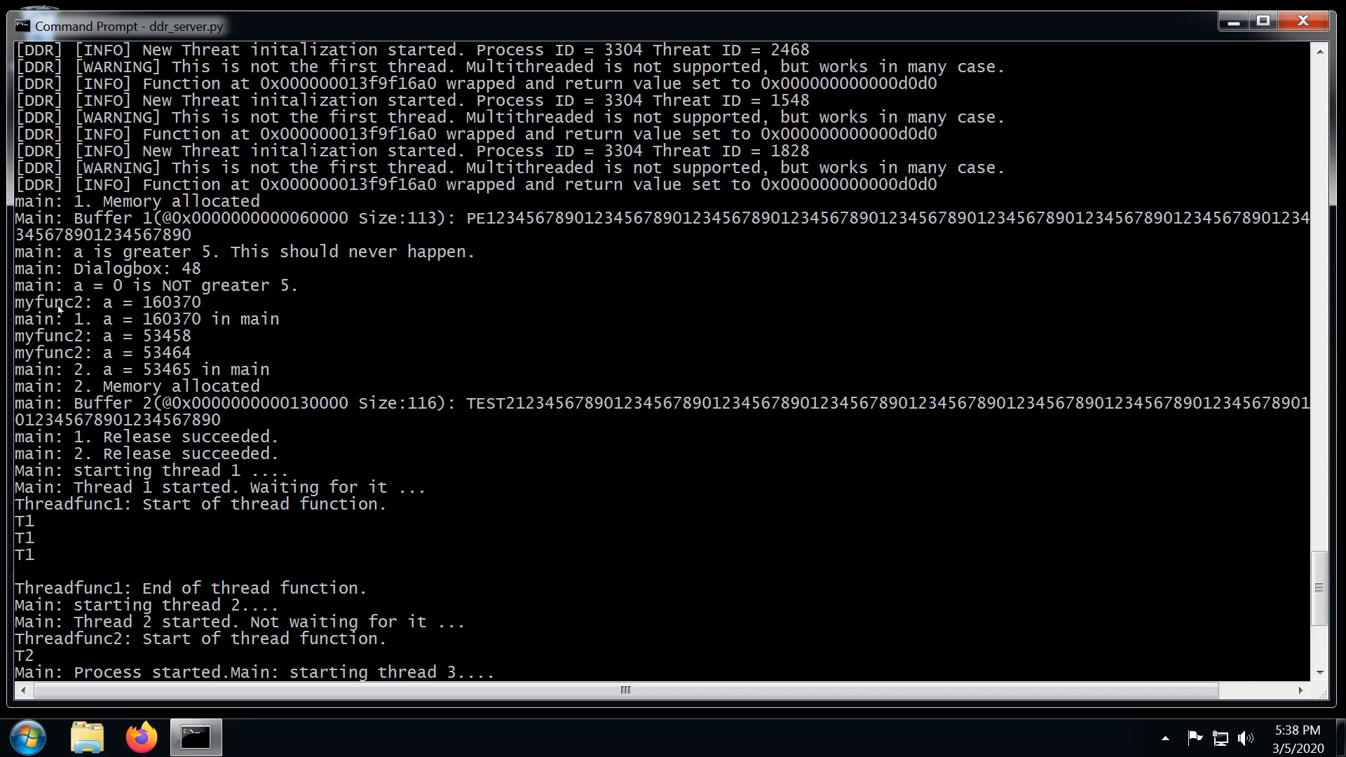
{"action": "left_click_drag", "start_coordinate": [16, 303], "coordinate": [87, 493]}
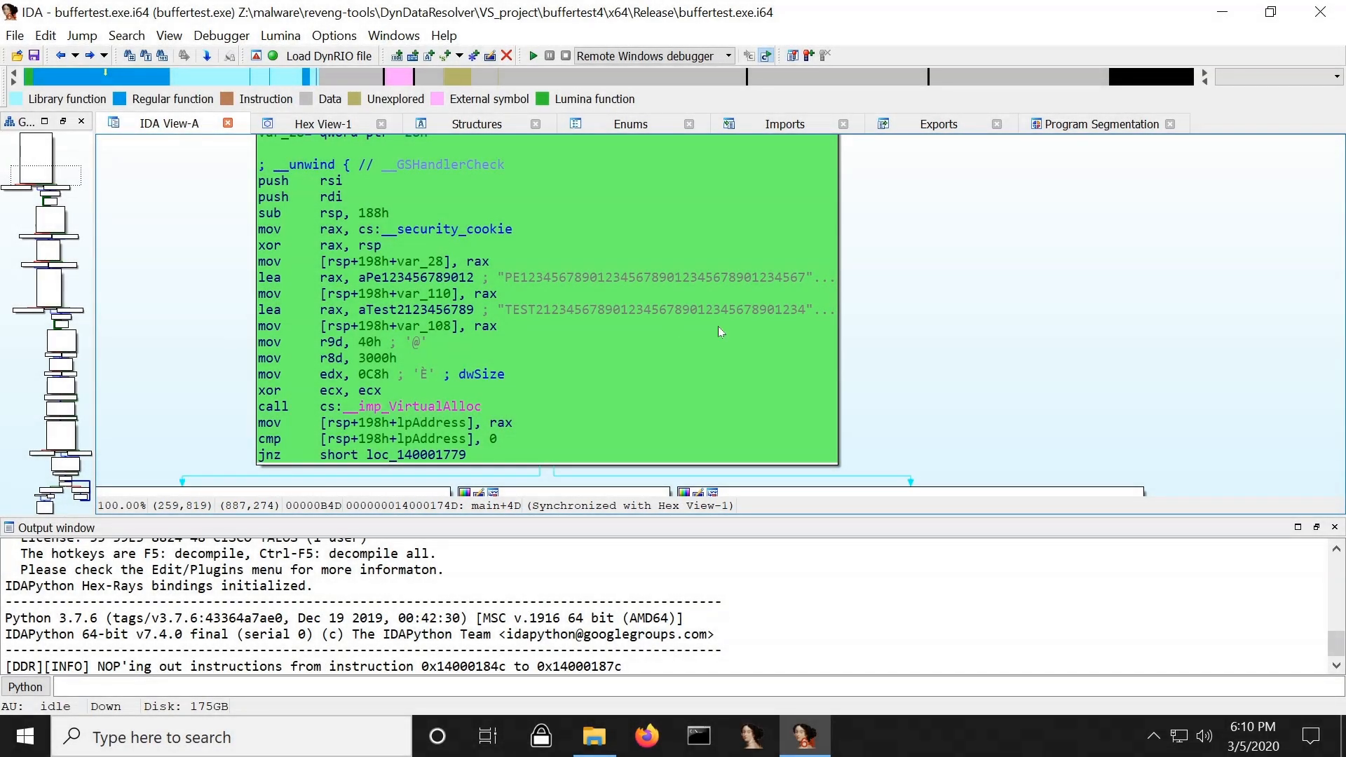
- Examine the PE string, the var_110 variable it is stored in, and the VirtualAlloc call in main
{"action": "mouse_move", "coordinate": [508, 284]}
{"action": "left_click_drag", "start_coordinate": [505, 280], "coordinate": [628, 280]}
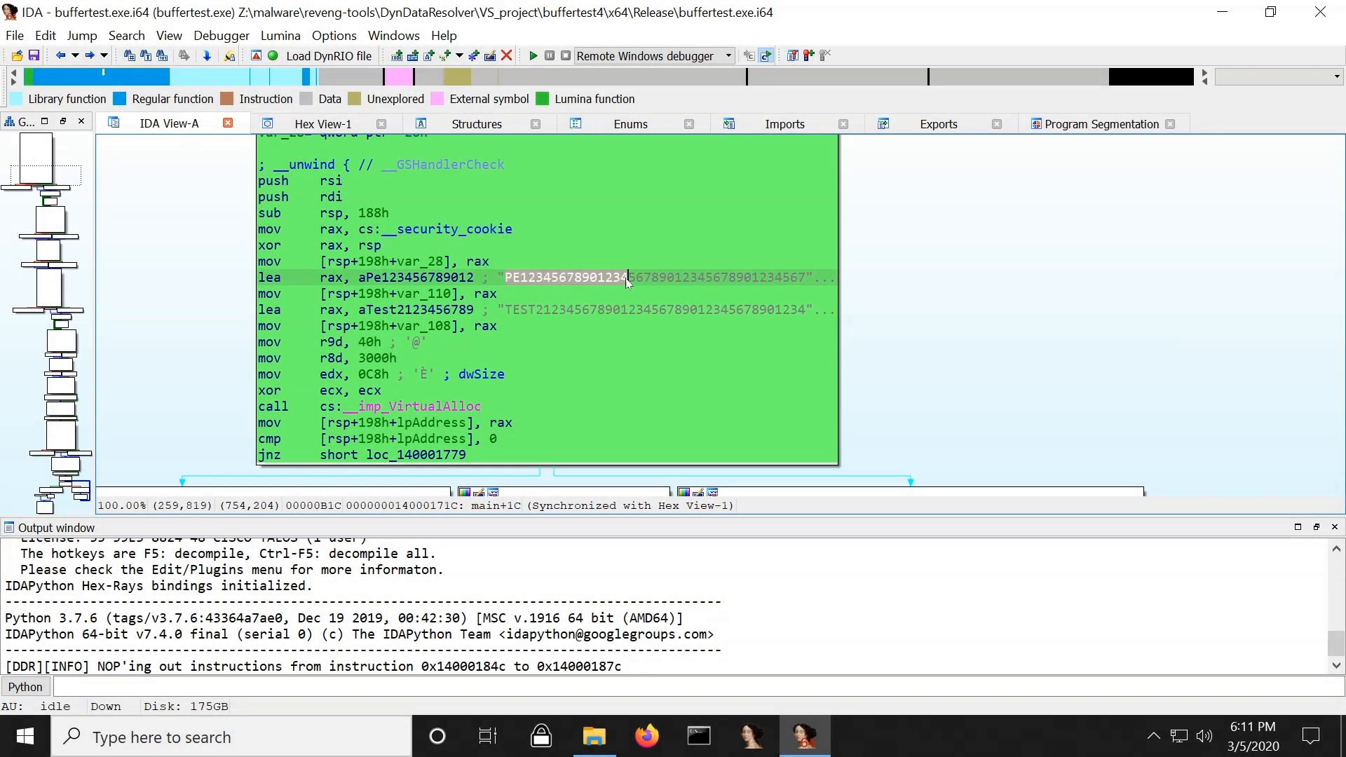
{"action": "left_click", "coordinate": [425, 295]}
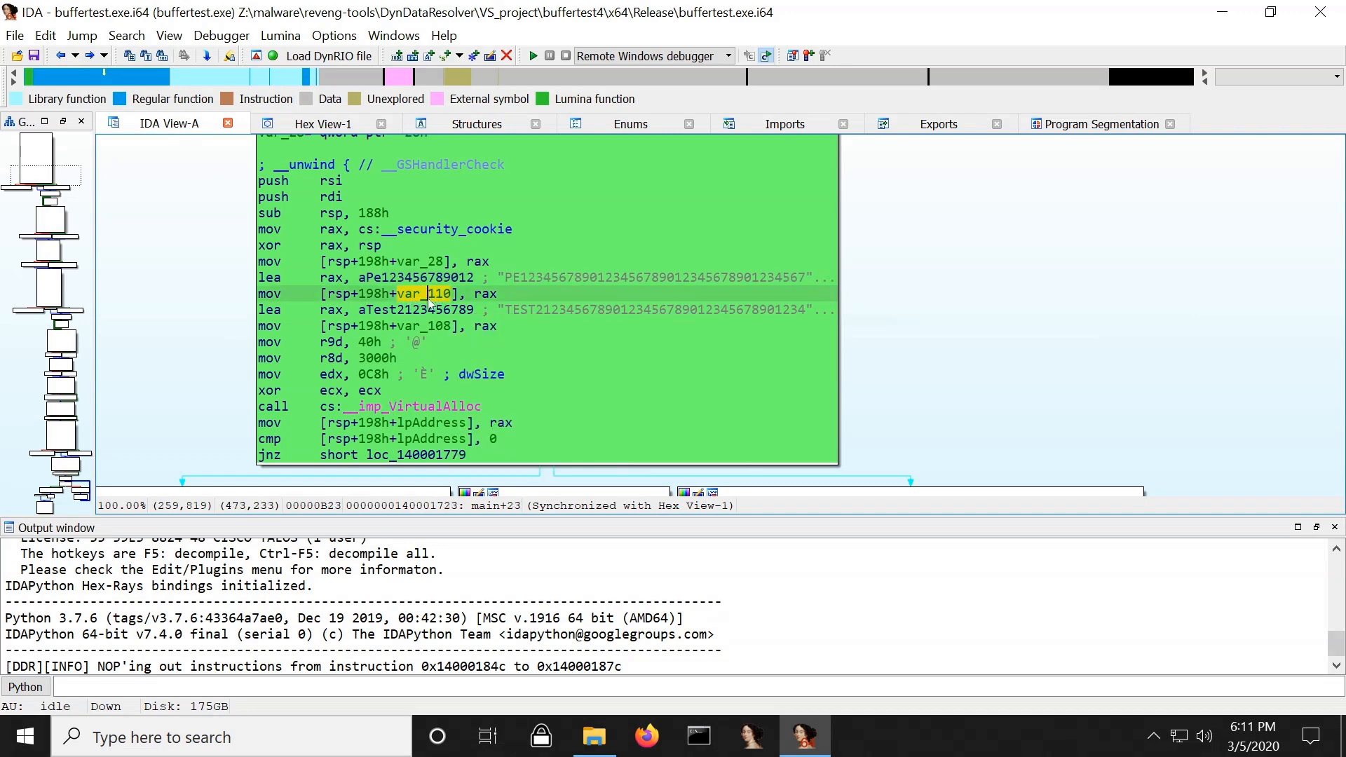
{"action": "left_click", "coordinate": [426, 408]}
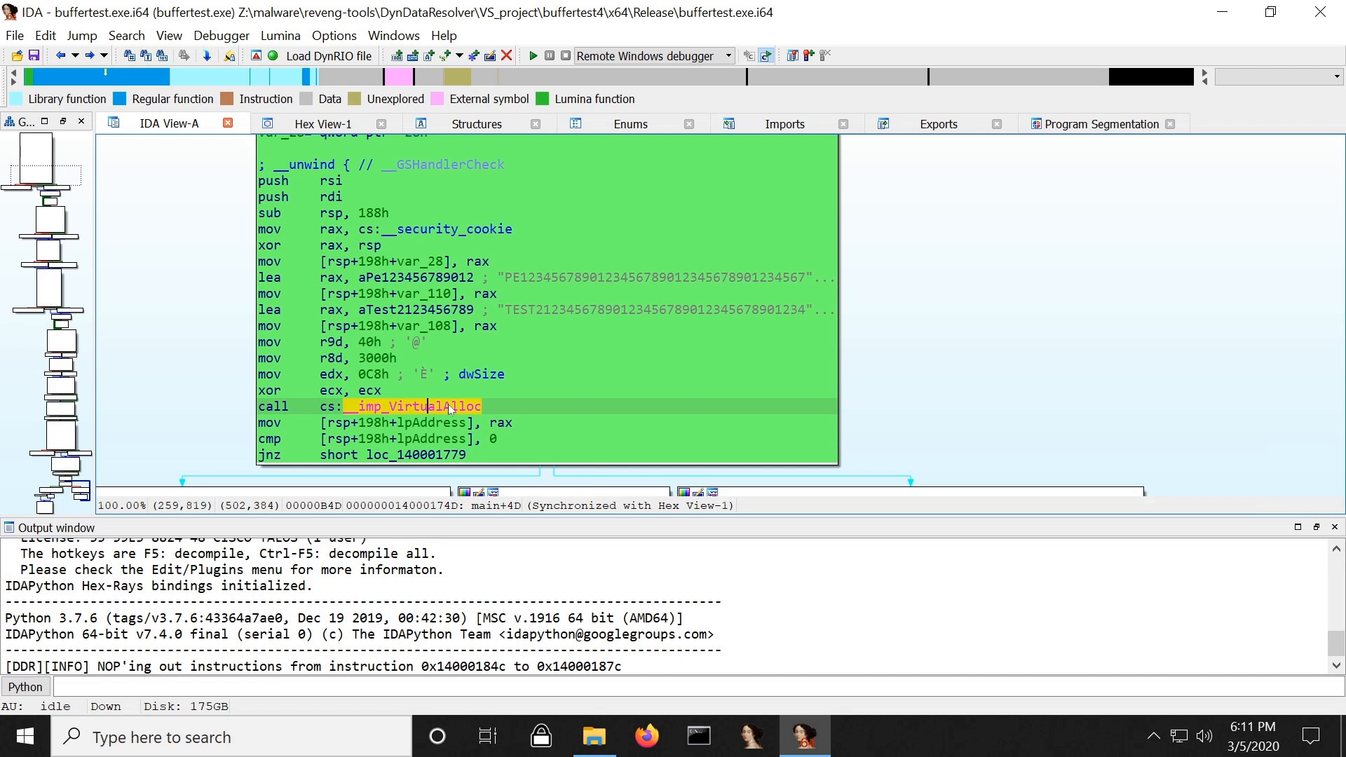
- Use the 0C8h operand of the mov edx dwSize instruction as the DDR dump buffer size
{"action": "left_click", "coordinate": [483, 377]}
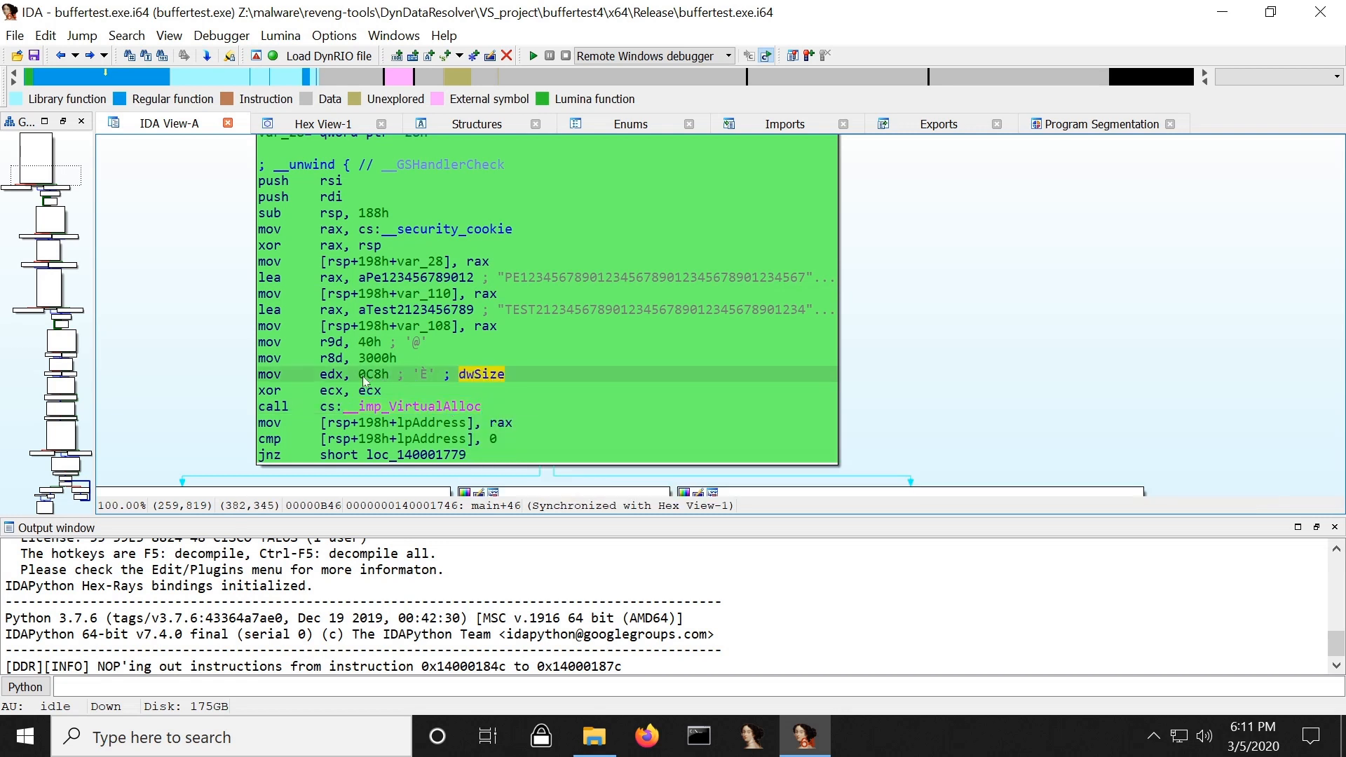
{"action": "left_click", "coordinate": [368, 378]}
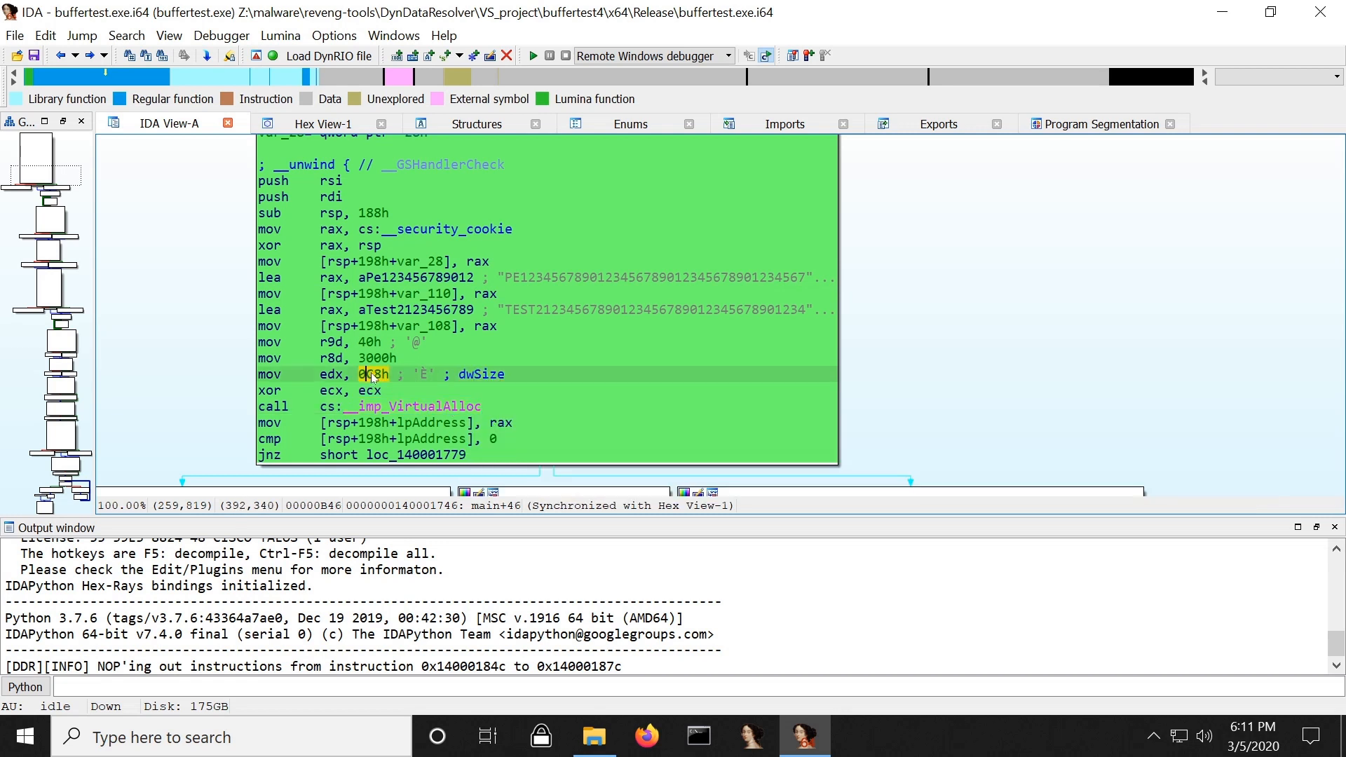
{"action": "right_click", "coordinate": [372, 378]}
{"action": "mouse_move", "coordinate": [567, 676]}
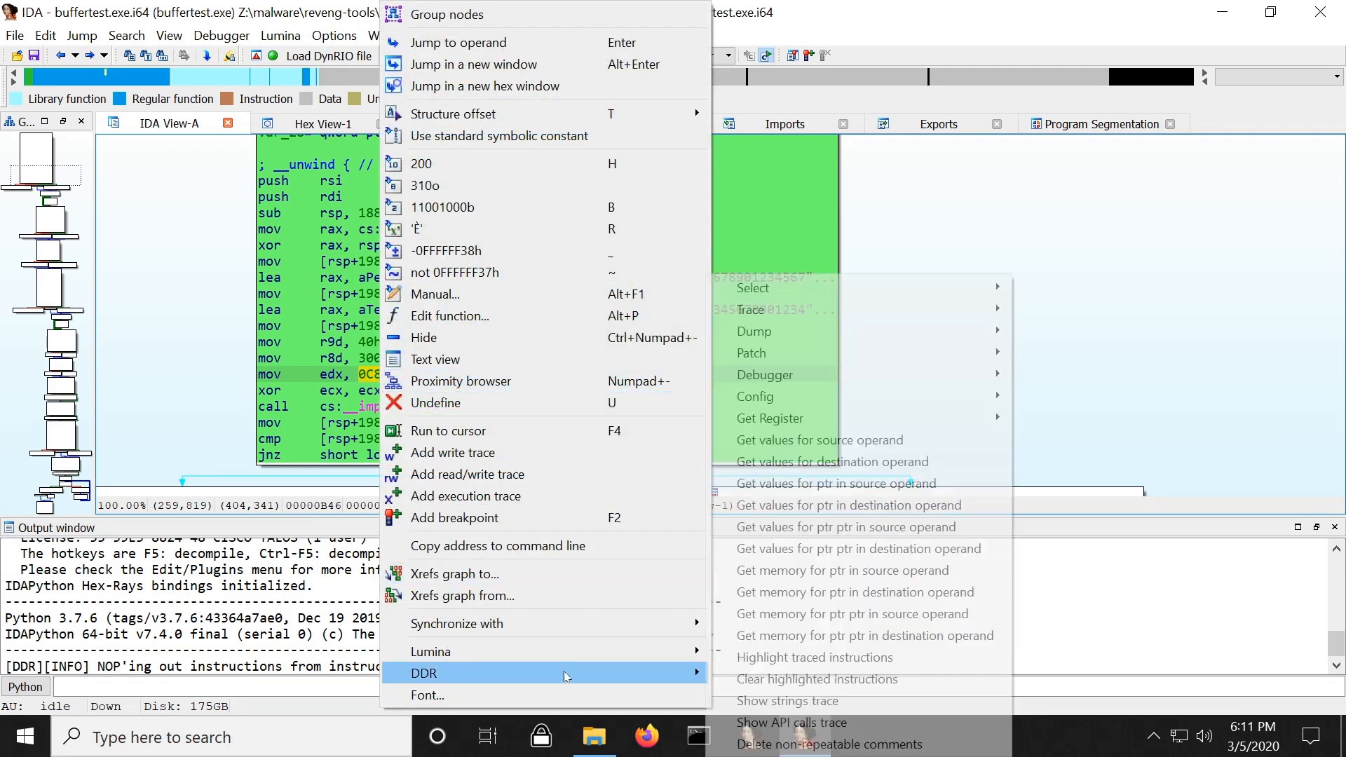
{"action": "mouse_move", "coordinate": [863, 334]}
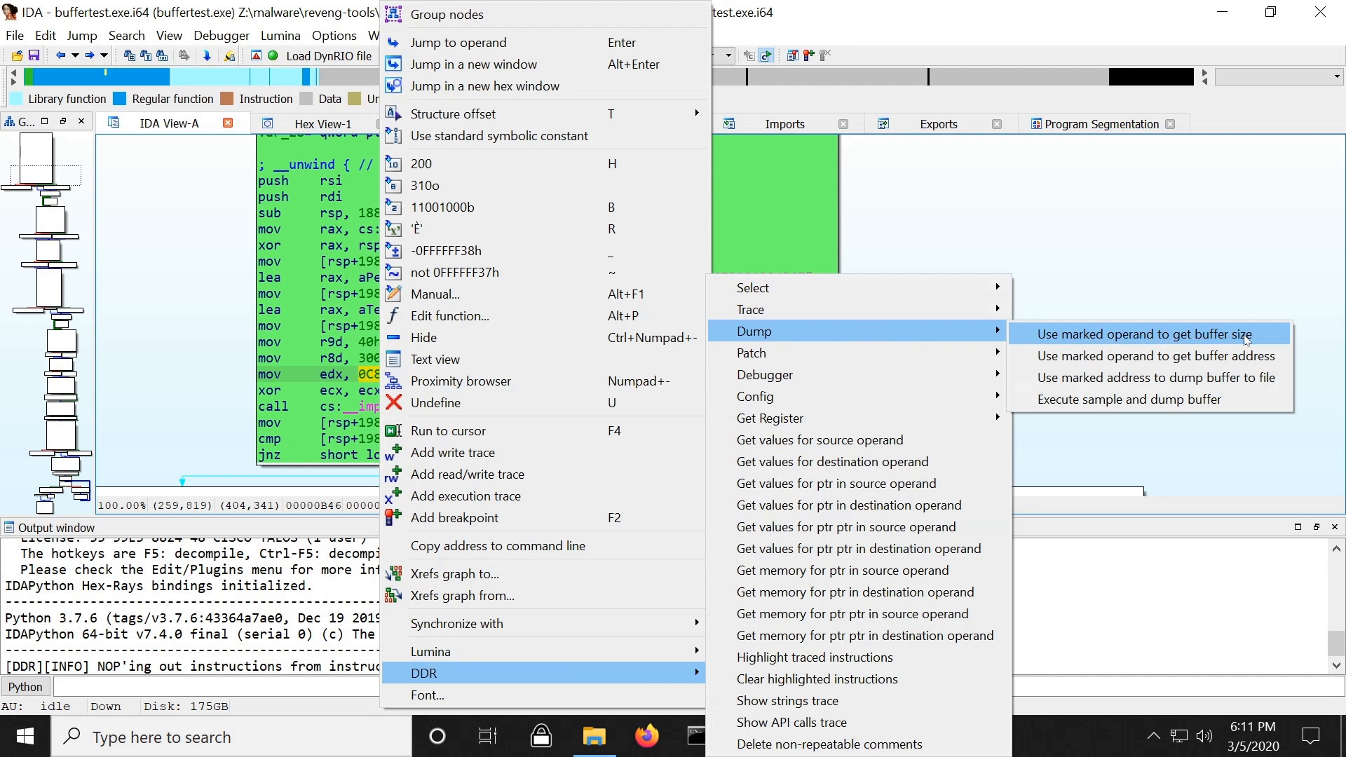
{"action": "left_click", "coordinate": [1246, 340]}
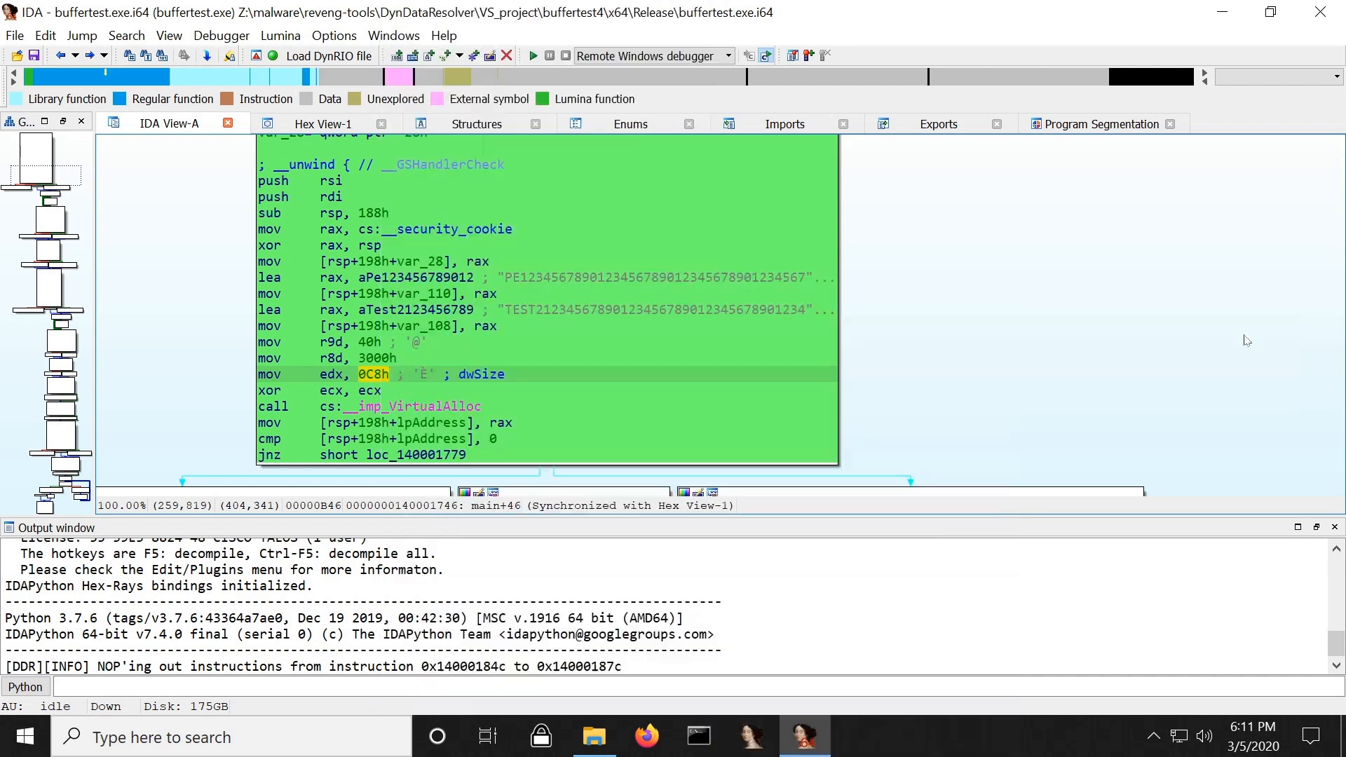
- Use the rax operand of the mov to lpAddress after the VirtualAlloc call as the DDR dump buffer address
{"action": "left_click", "coordinate": [502, 423]}
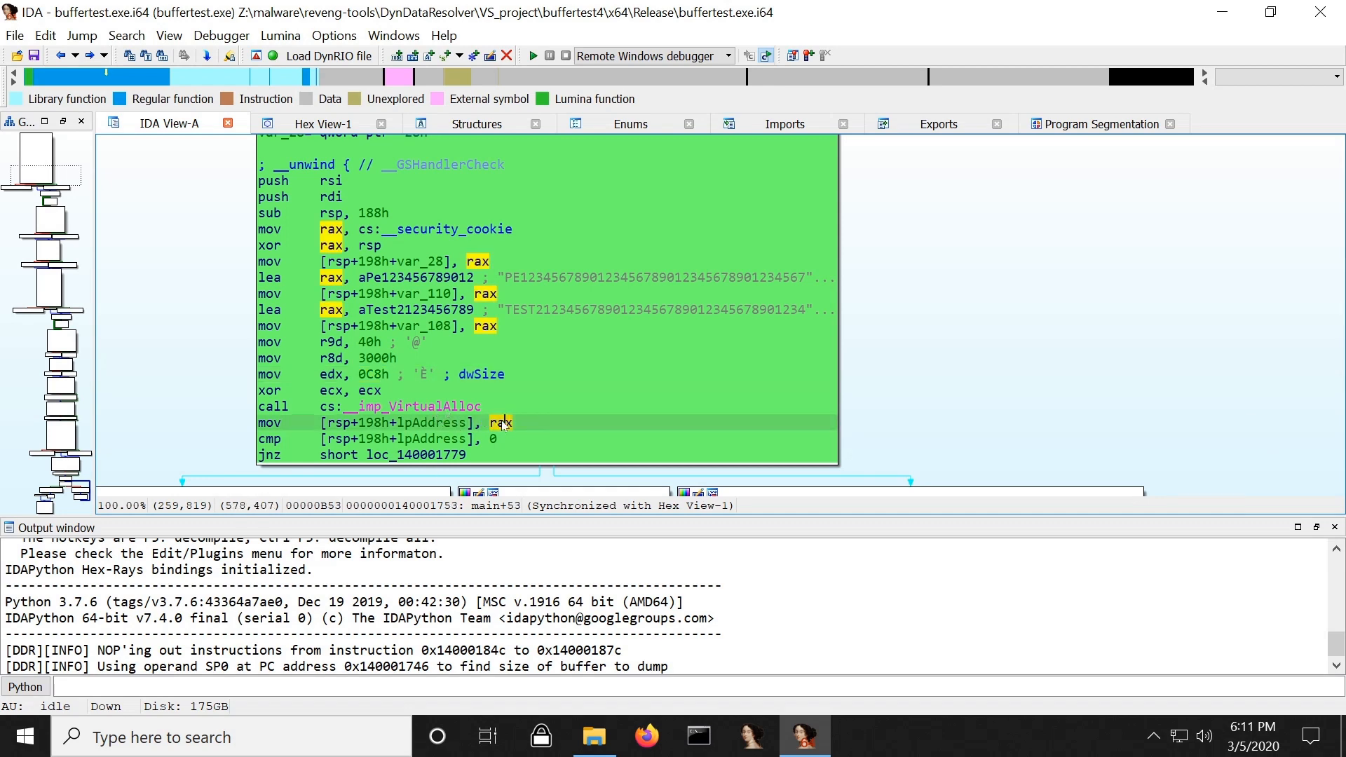
{"action": "right_click", "coordinate": [502, 423]}
{"action": "mouse_move", "coordinate": [586, 403]}
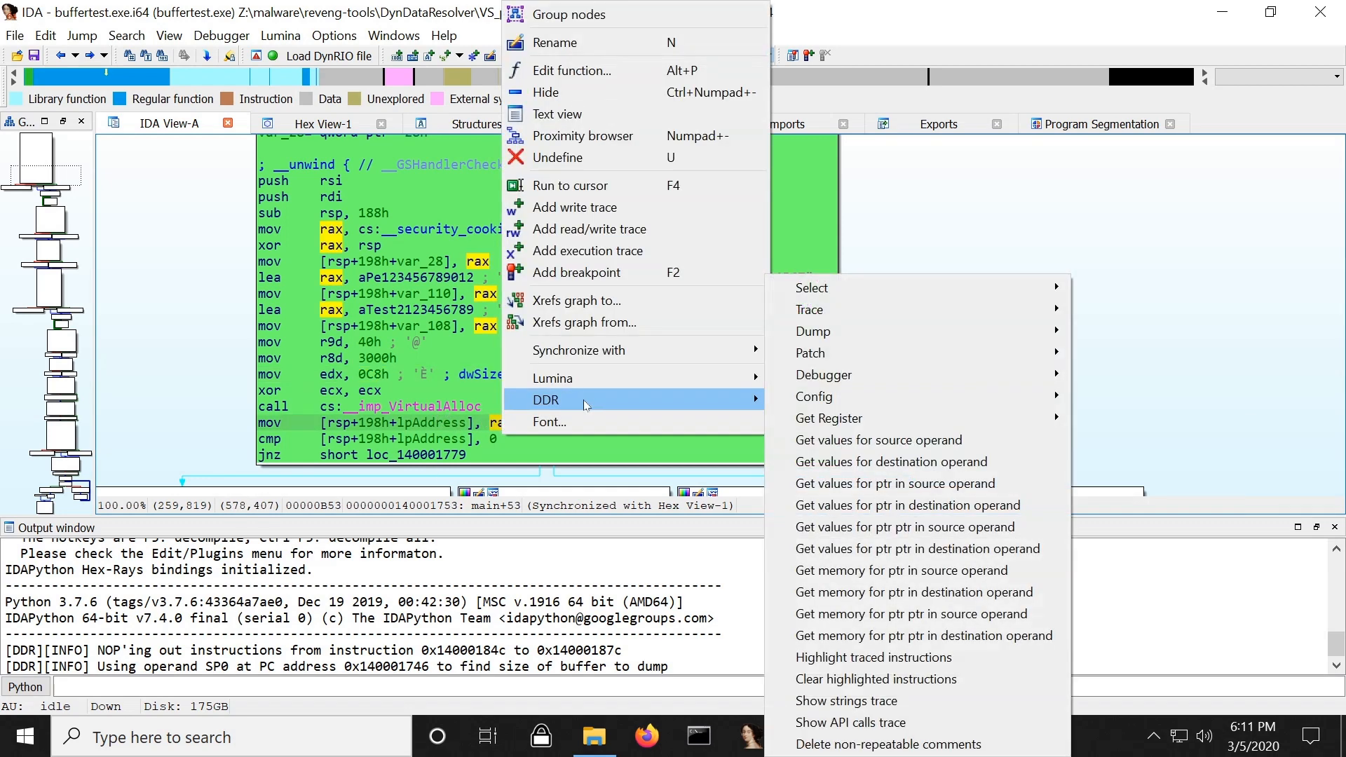
{"action": "mouse_move", "coordinate": [866, 337]}
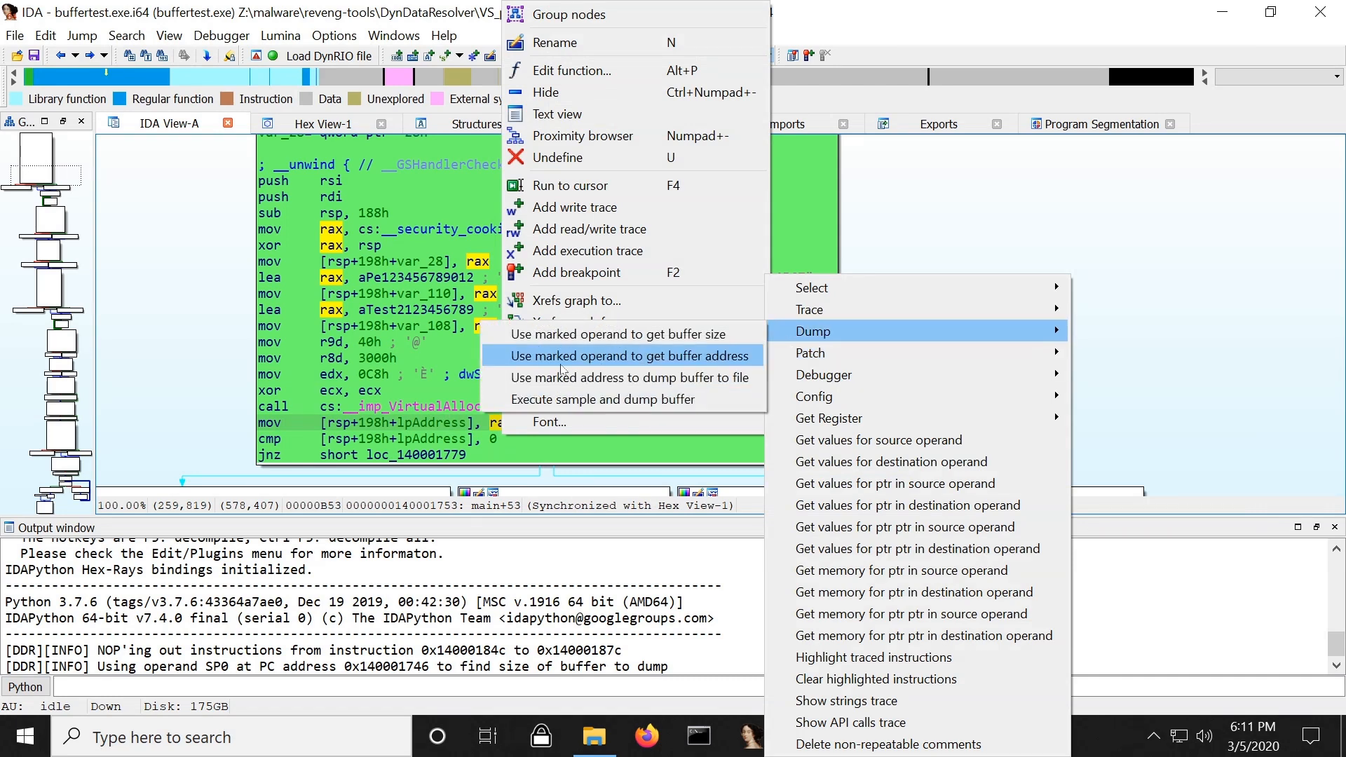
{"action": "left_click", "coordinate": [699, 357]}
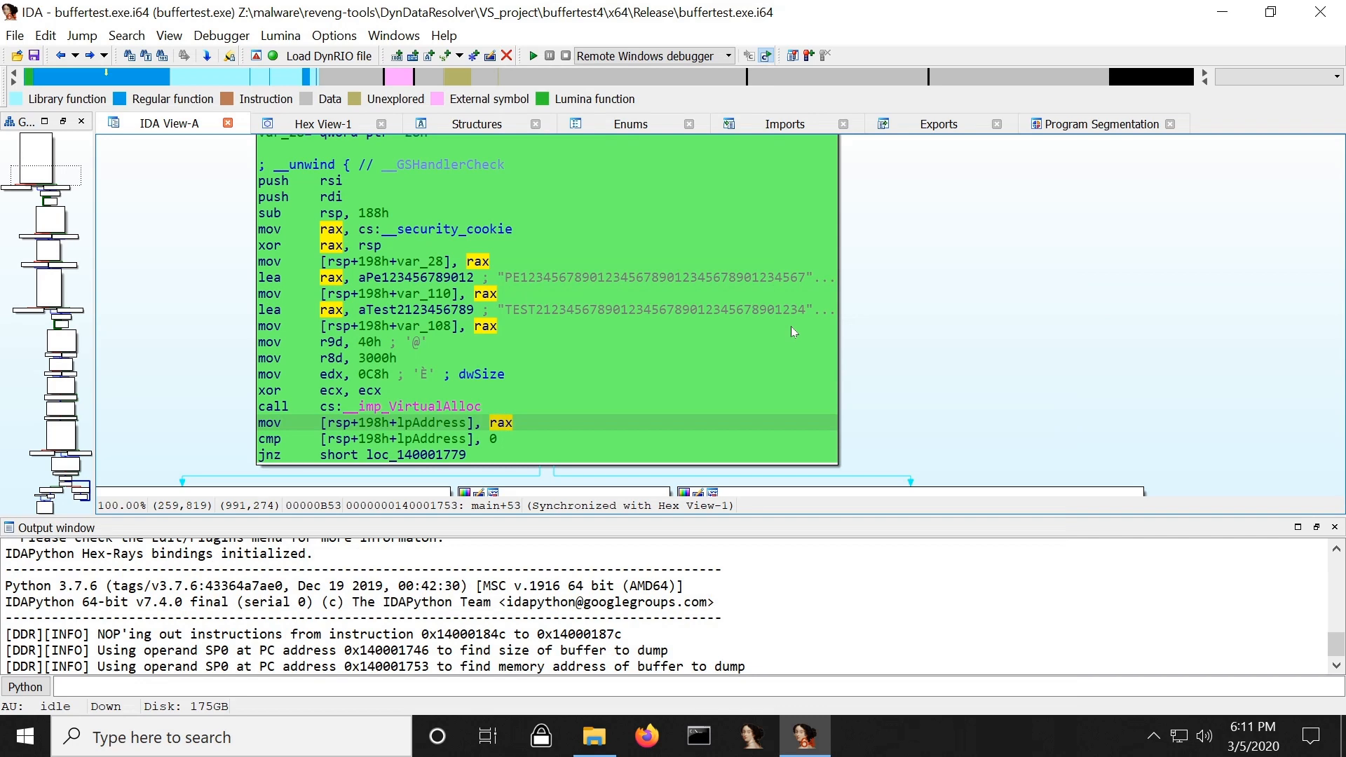
- Use the mov rax, var_138 instruction right after rep movsb as the DDR address at which to dump the buffer to file
{"action": "scroll", "coordinate": [720, 316], "scroll_direction": "down", "scroll_amount": 10}
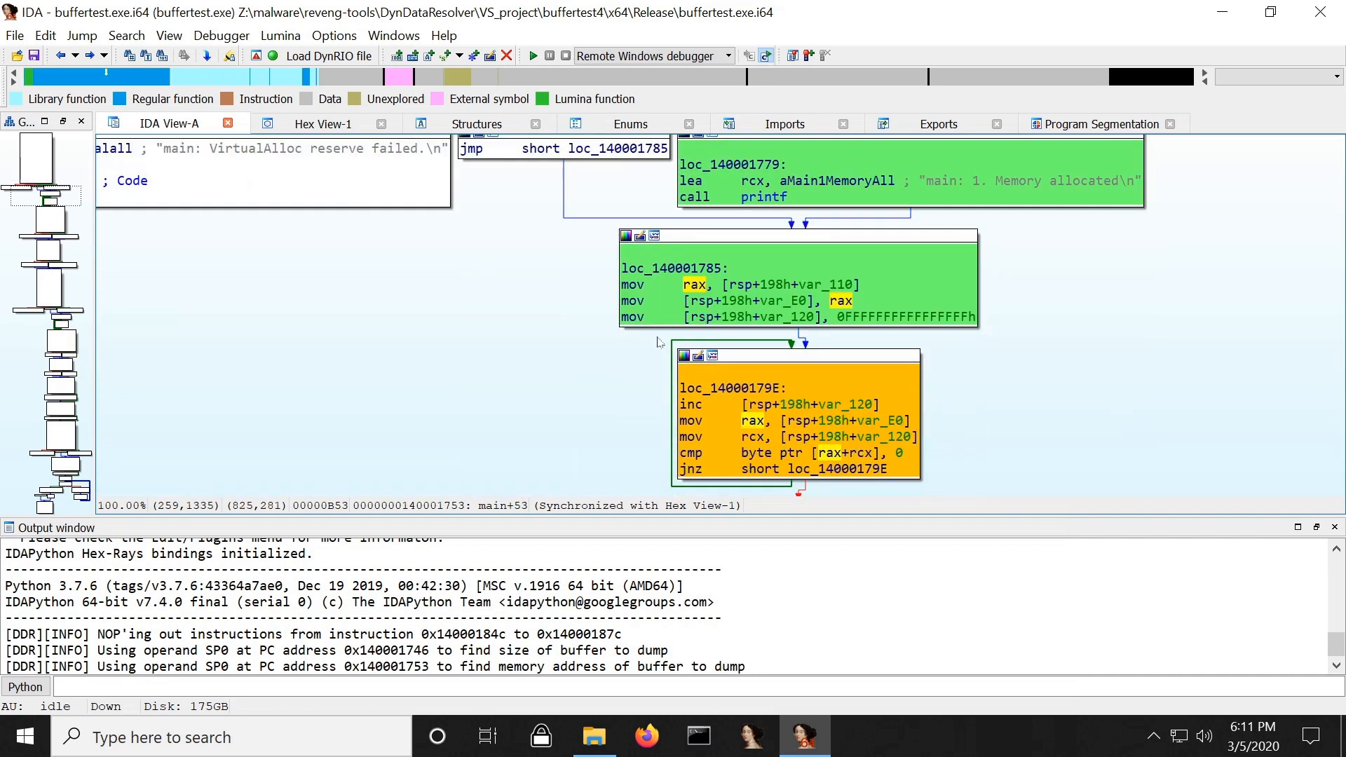
{"action": "scroll", "coordinate": [655, 345], "scroll_direction": "down", "scroll_amount": 4}
{"action": "scroll", "coordinate": [652, 345], "scroll_direction": "down", "scroll_amount": 2}
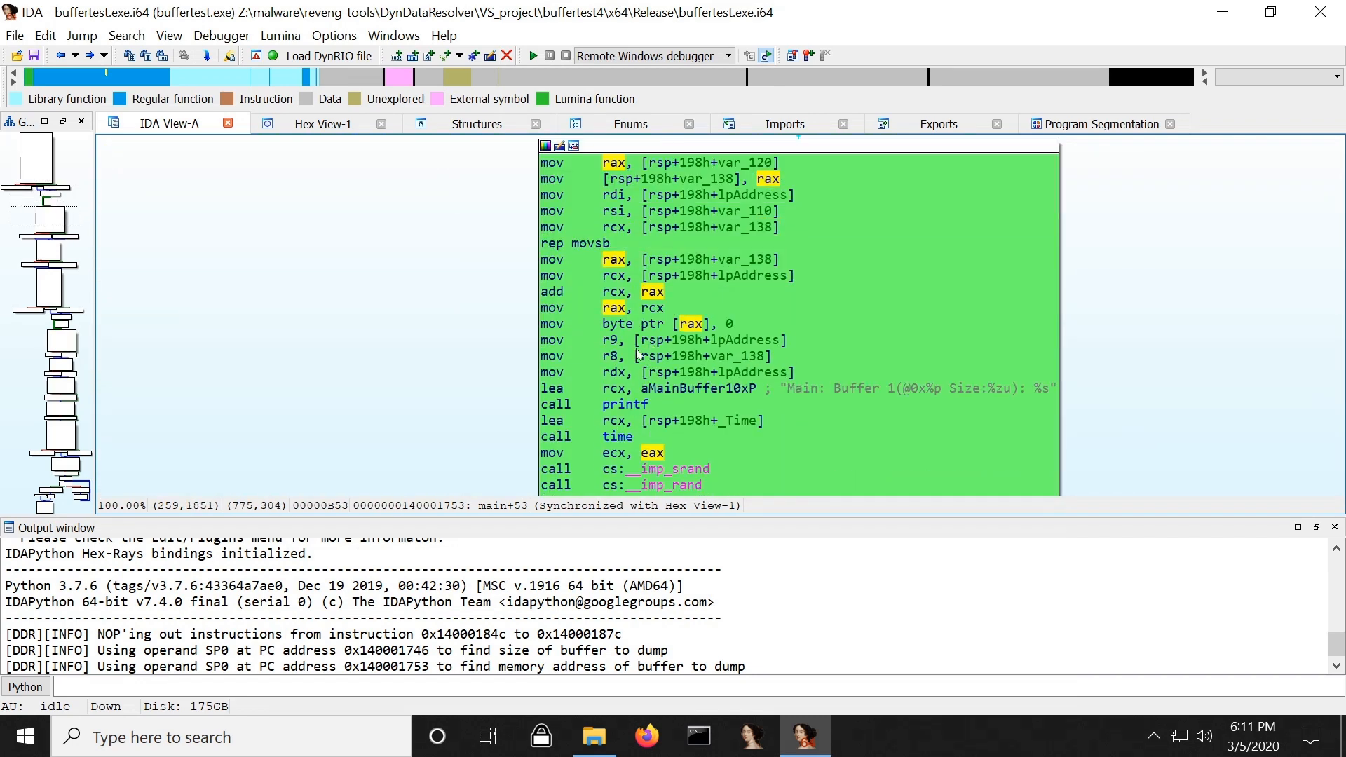
{"action": "left_click", "coordinate": [760, 211]}
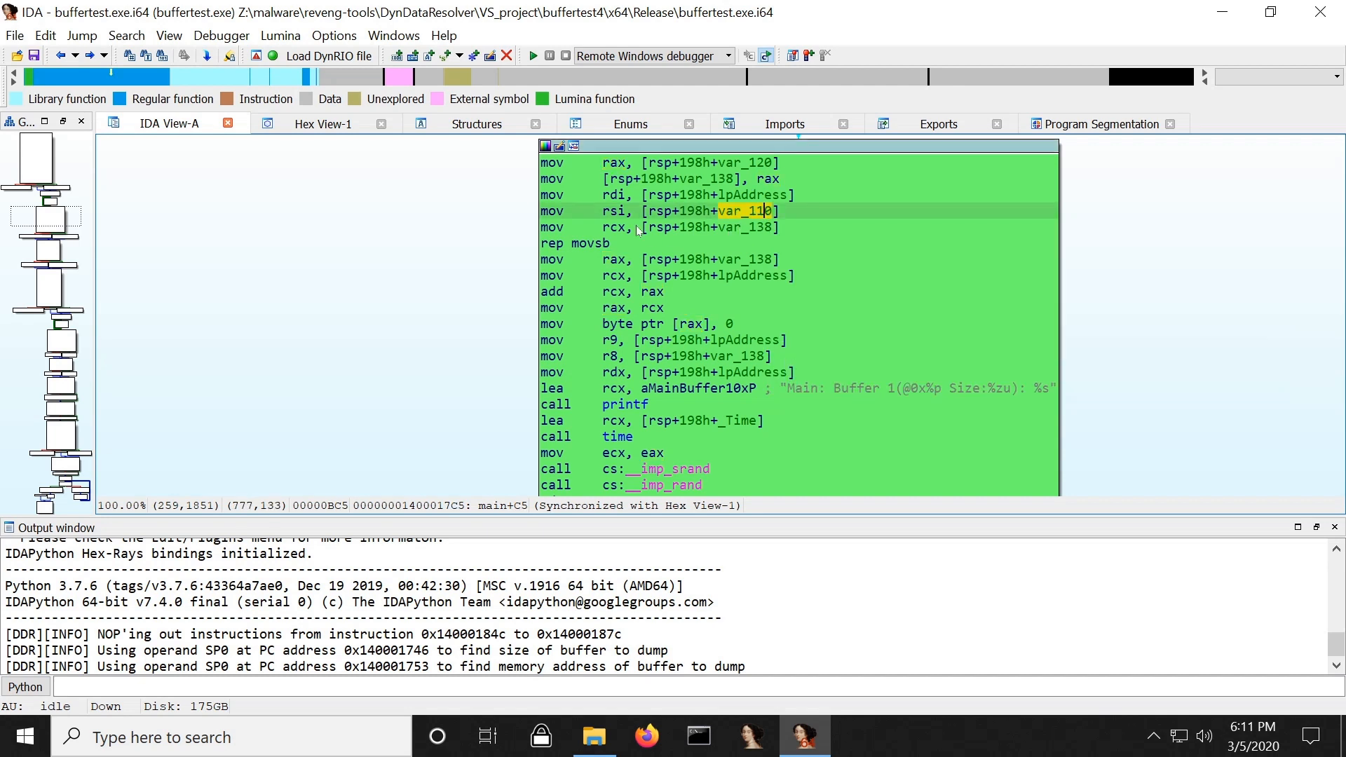
{"action": "left_click", "coordinate": [550, 260]}
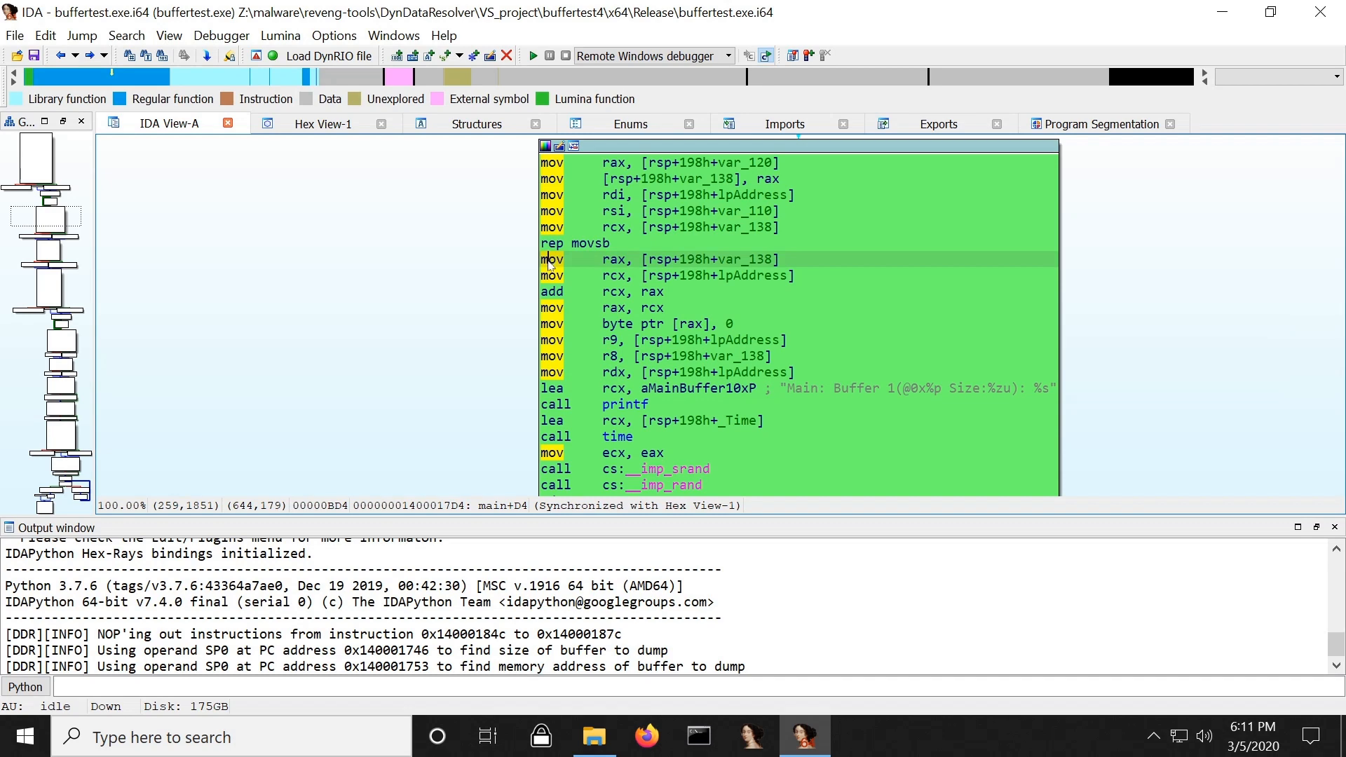
{"action": "right_click", "coordinate": [550, 263]}
{"action": "mouse_move", "coordinate": [798, 632]}
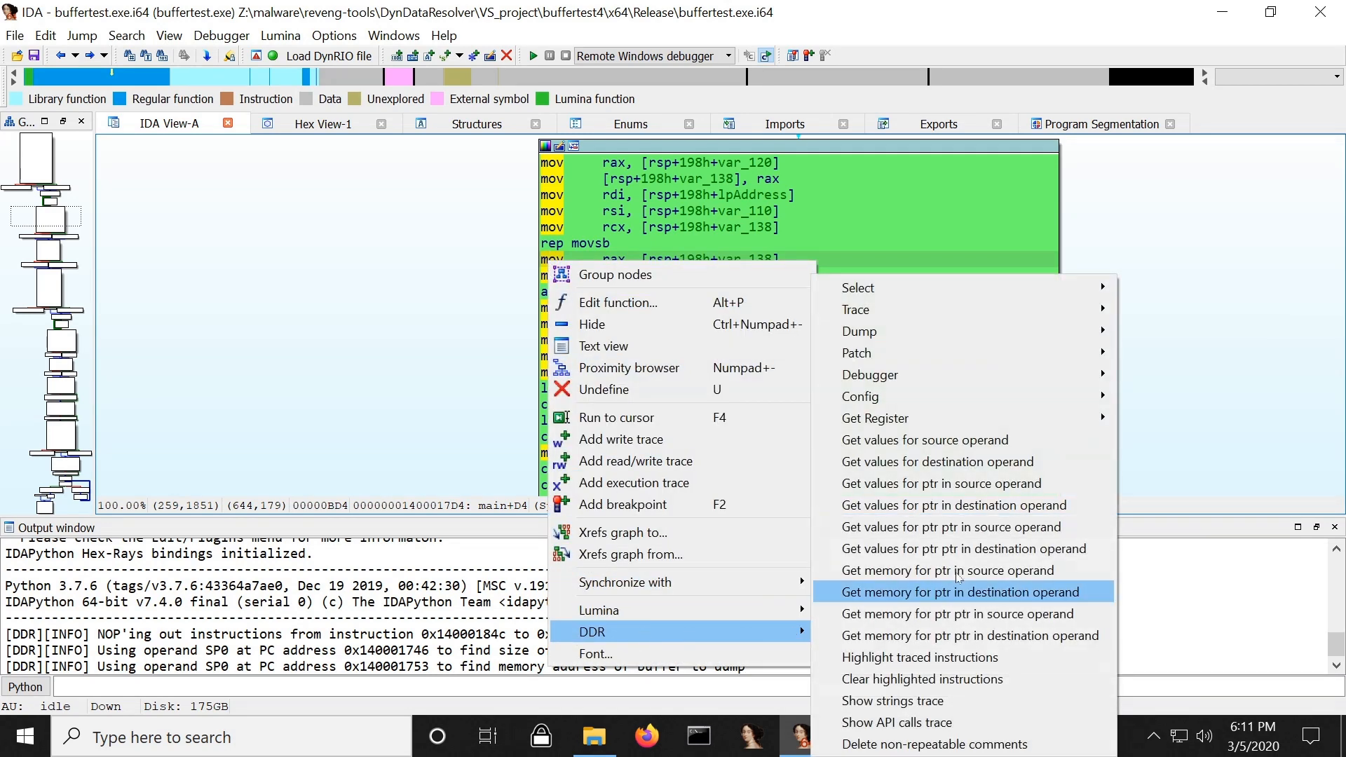
{"action": "mouse_move", "coordinate": [939, 345]}
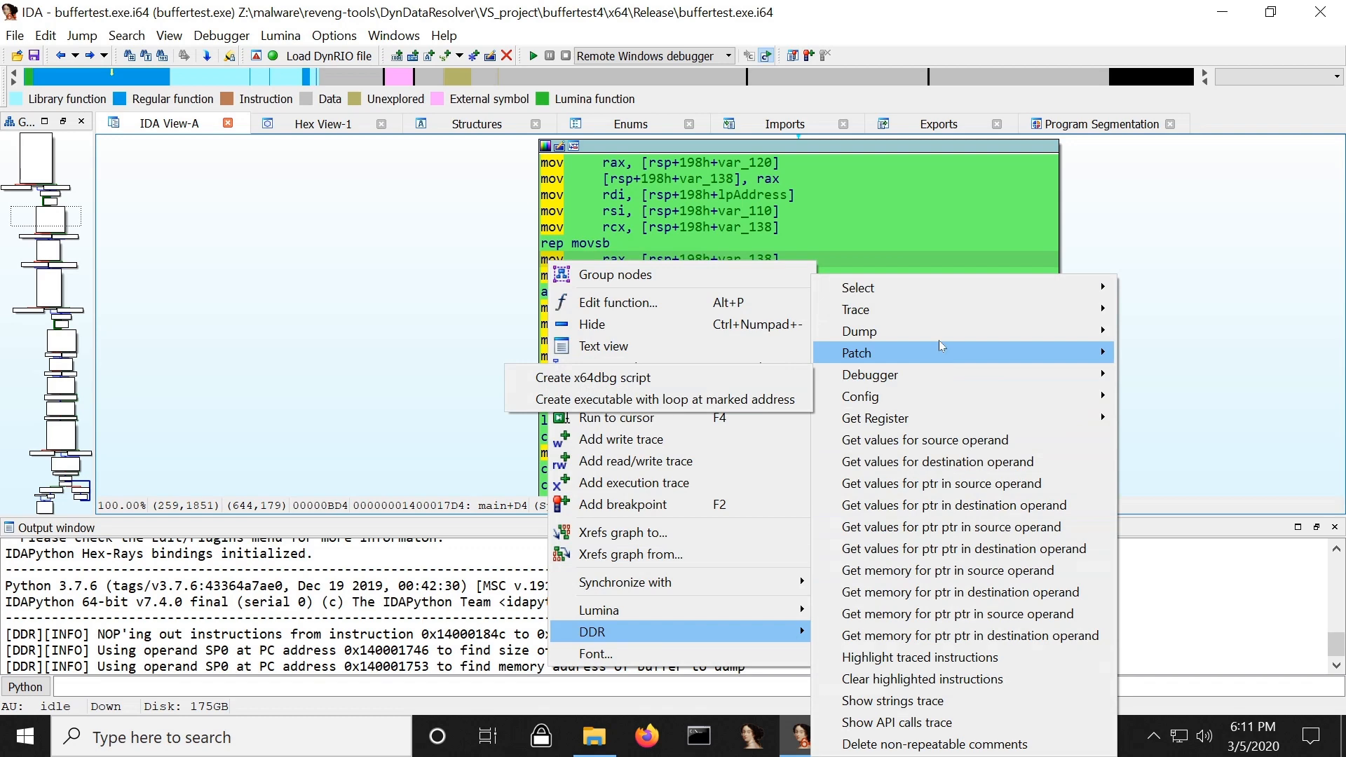
{"action": "mouse_move", "coordinate": [863, 333]}
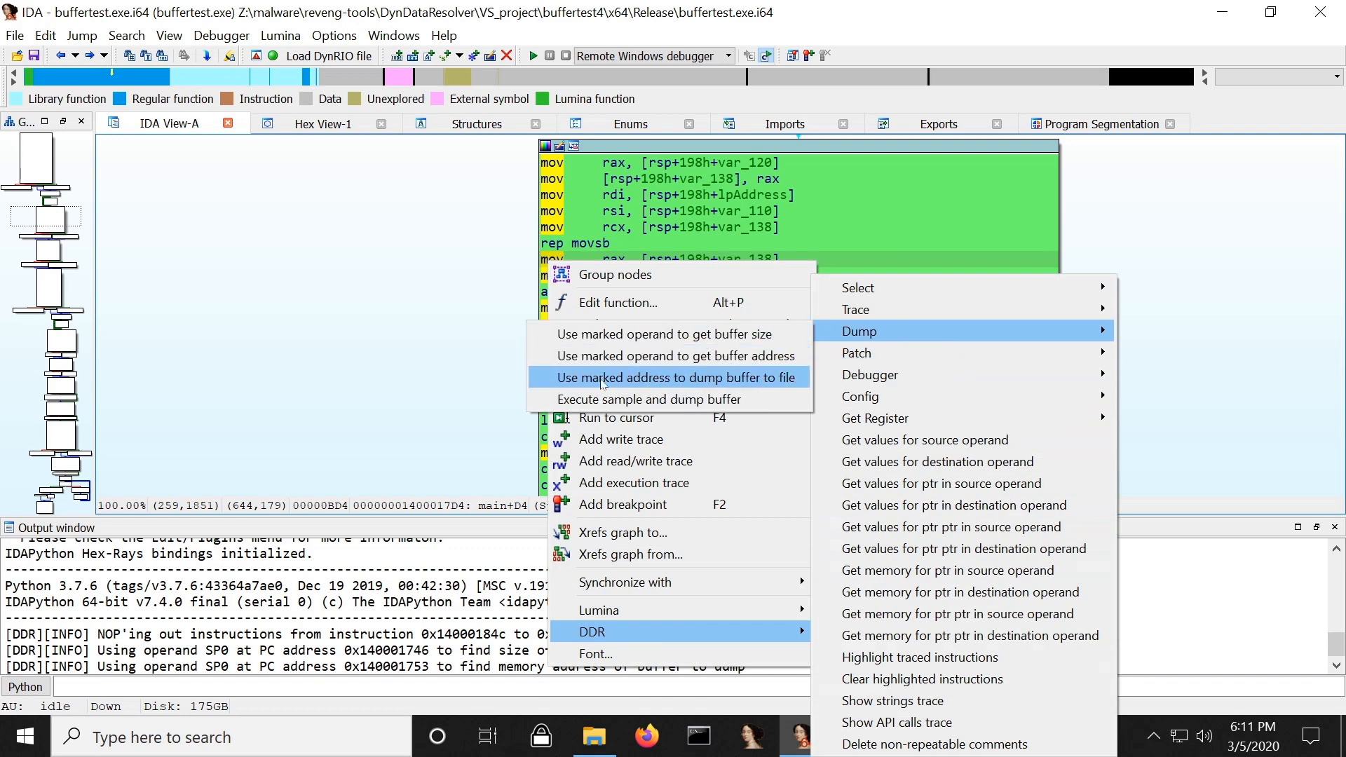
{"action": "left_click", "coordinate": [704, 381]}
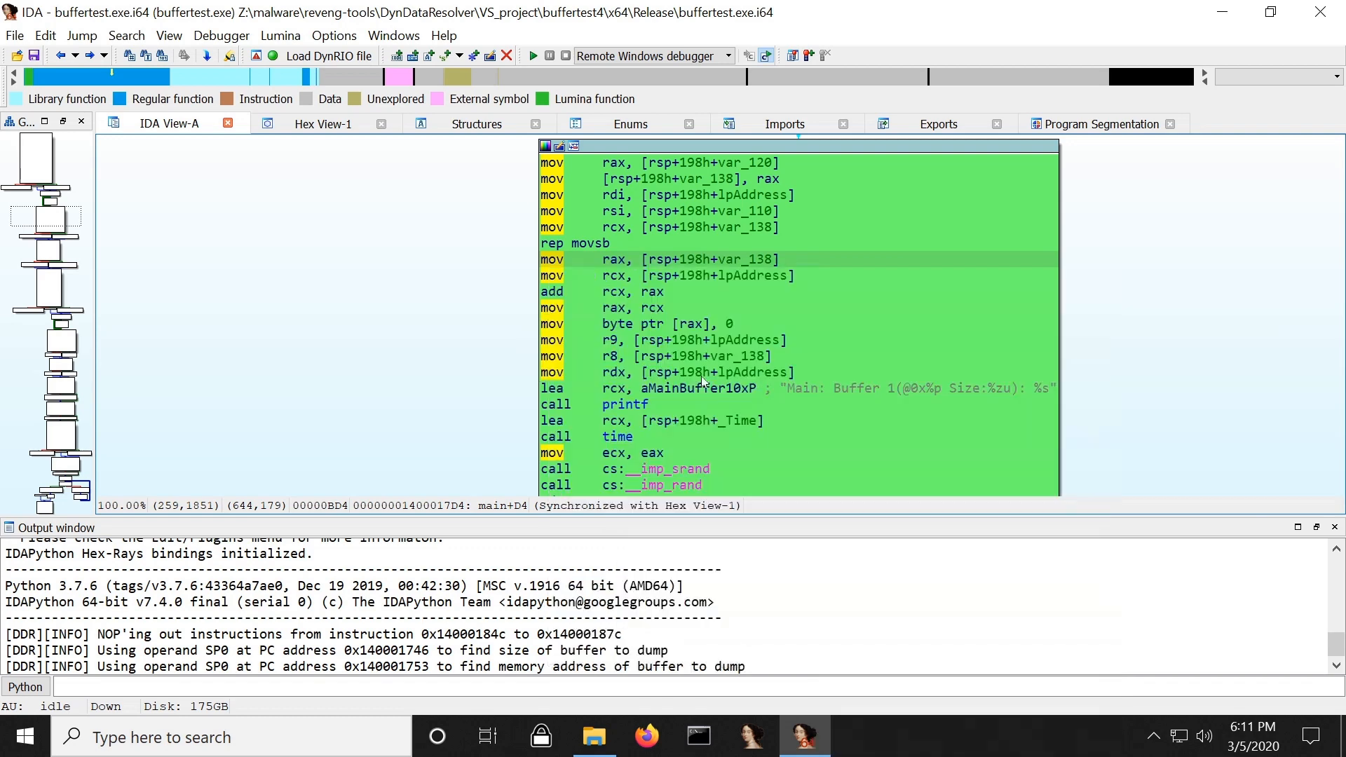
- Execute the sample with DDR to dump the buffer, saving it as a BIN file in the Release folder under the proposed name
{"action": "right_click", "coordinate": [303, 243]}
{"action": "mouse_move", "coordinate": [386, 548]}
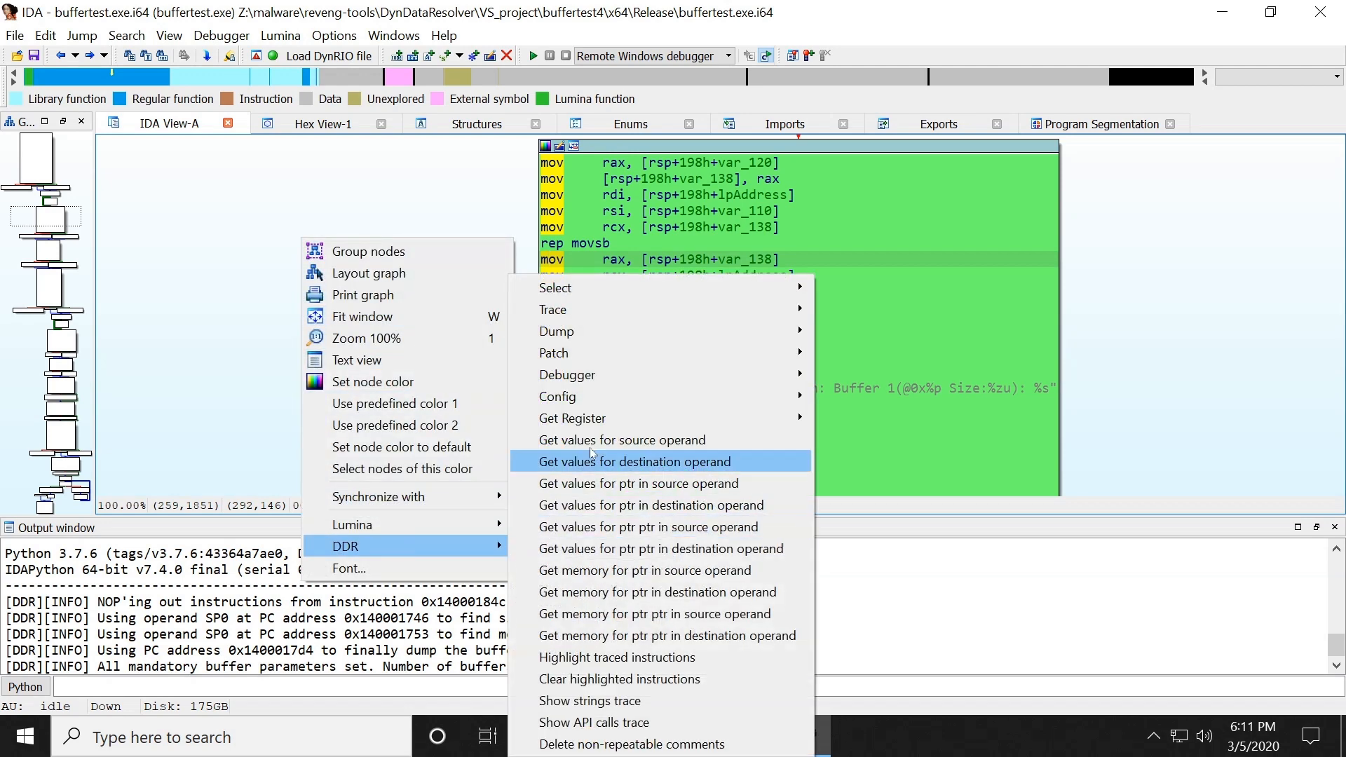
{"action": "mouse_move", "coordinate": [630, 330]}
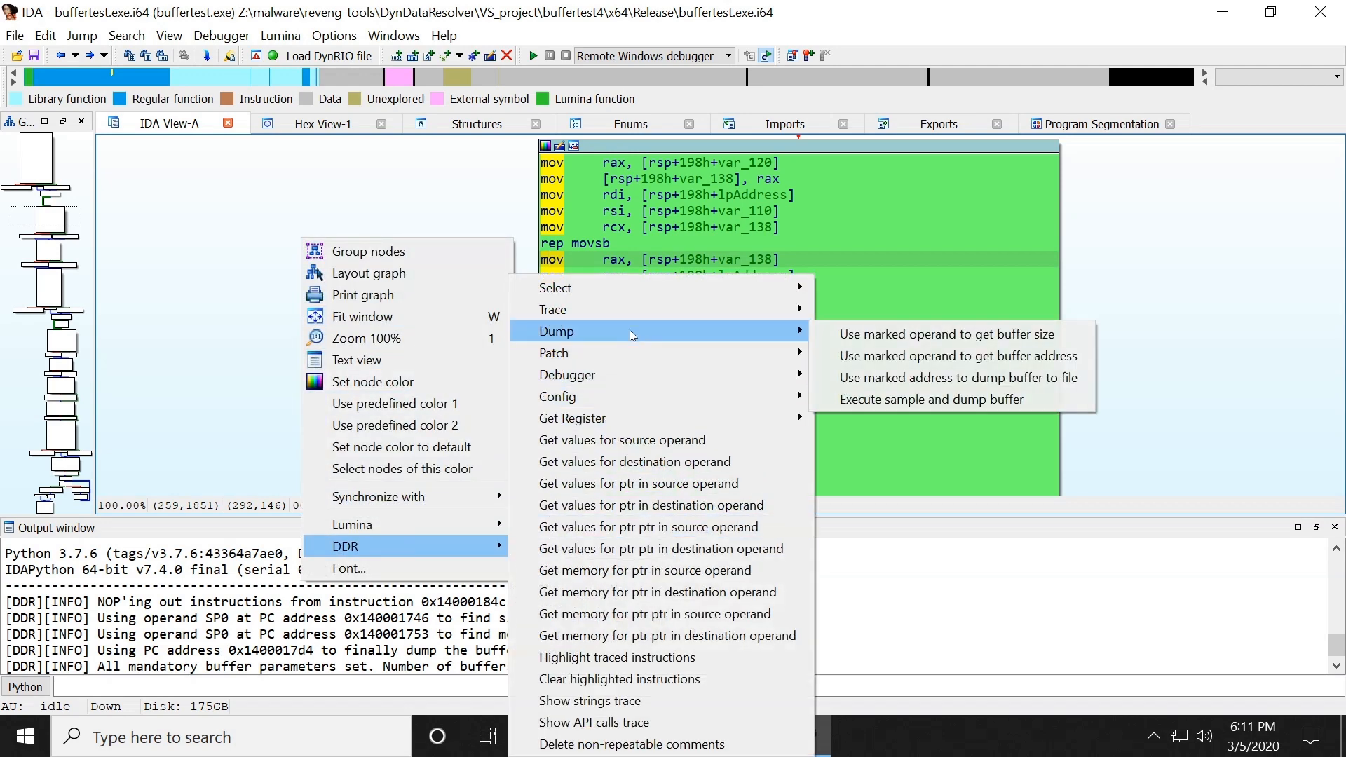
{"action": "left_click", "coordinate": [916, 401]}
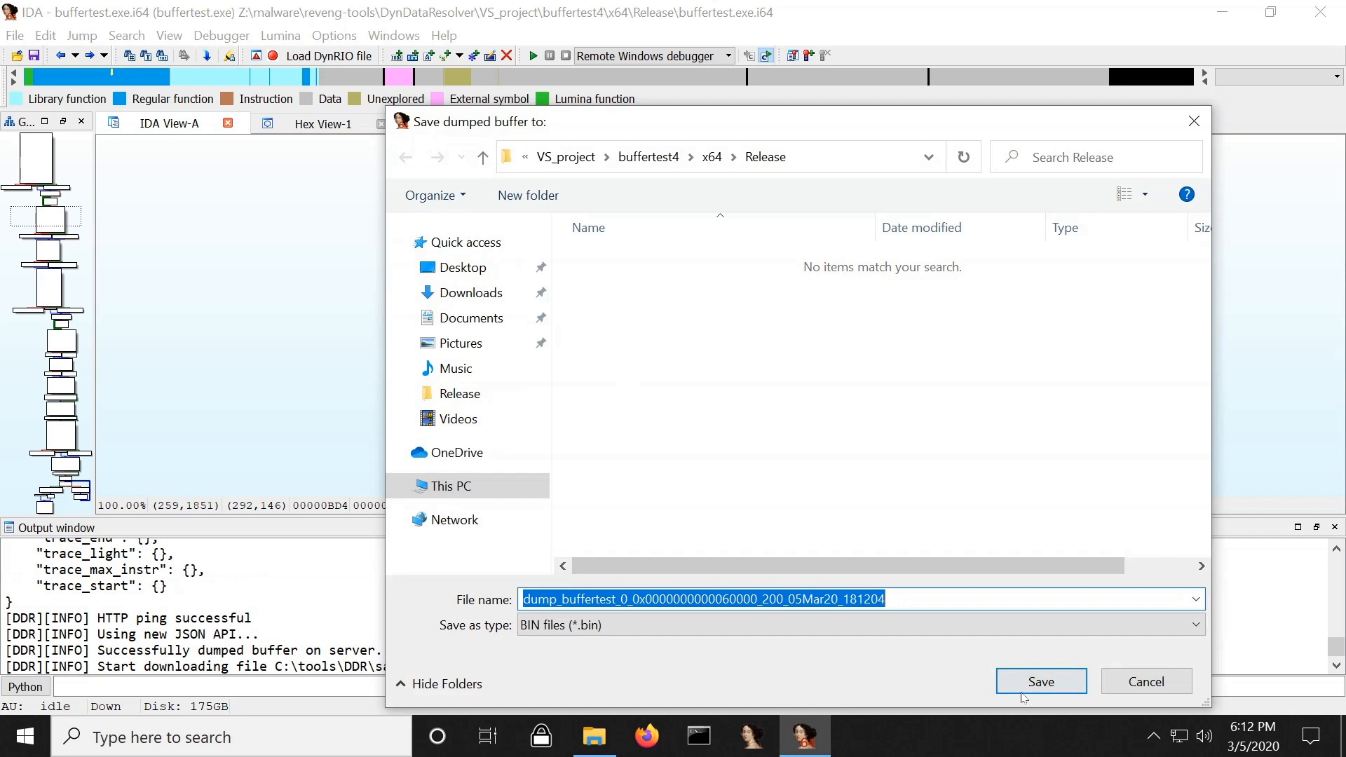
{"action": "left_click", "coordinate": [1033, 685]}
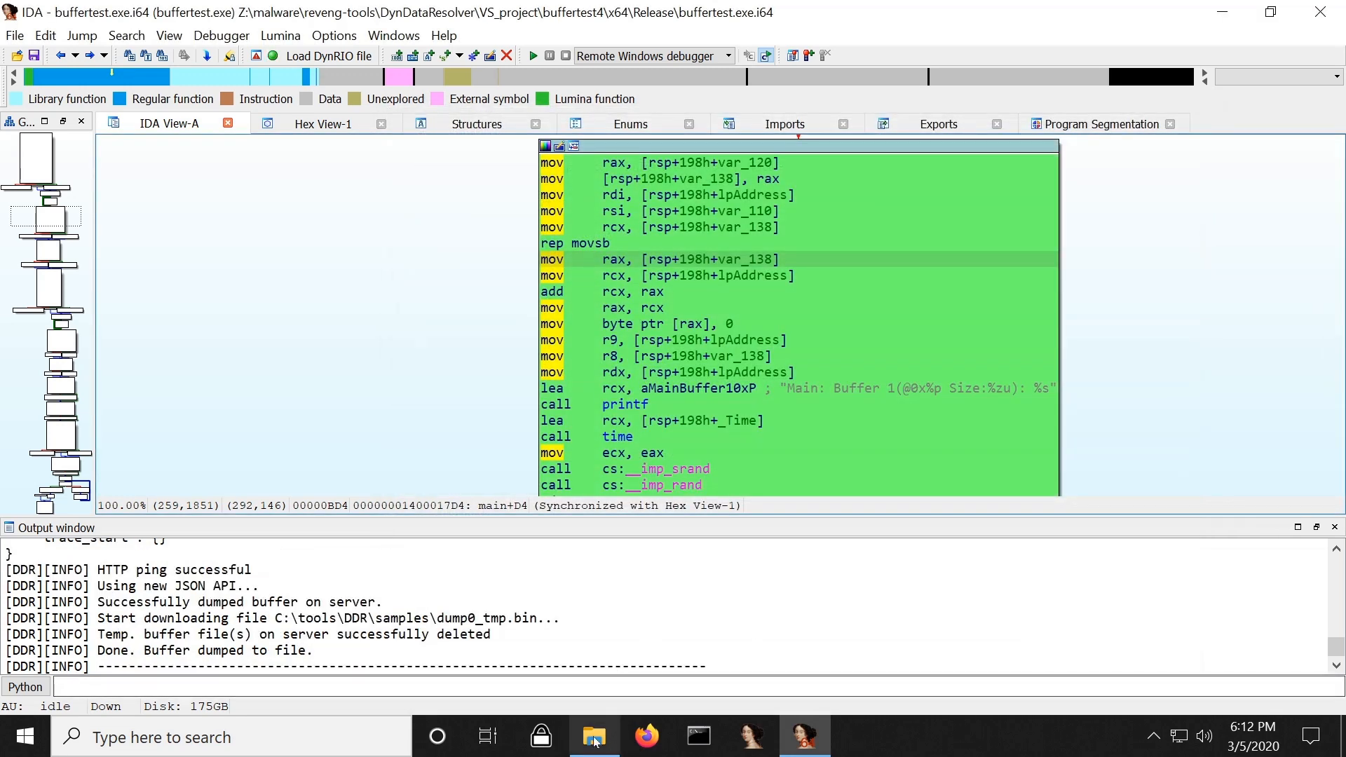
- Open the dumped buffer BIN file from the Release folder in Notepad, inspect the beginning of its string, and close it
{"action": "left_click", "coordinate": [595, 738]}
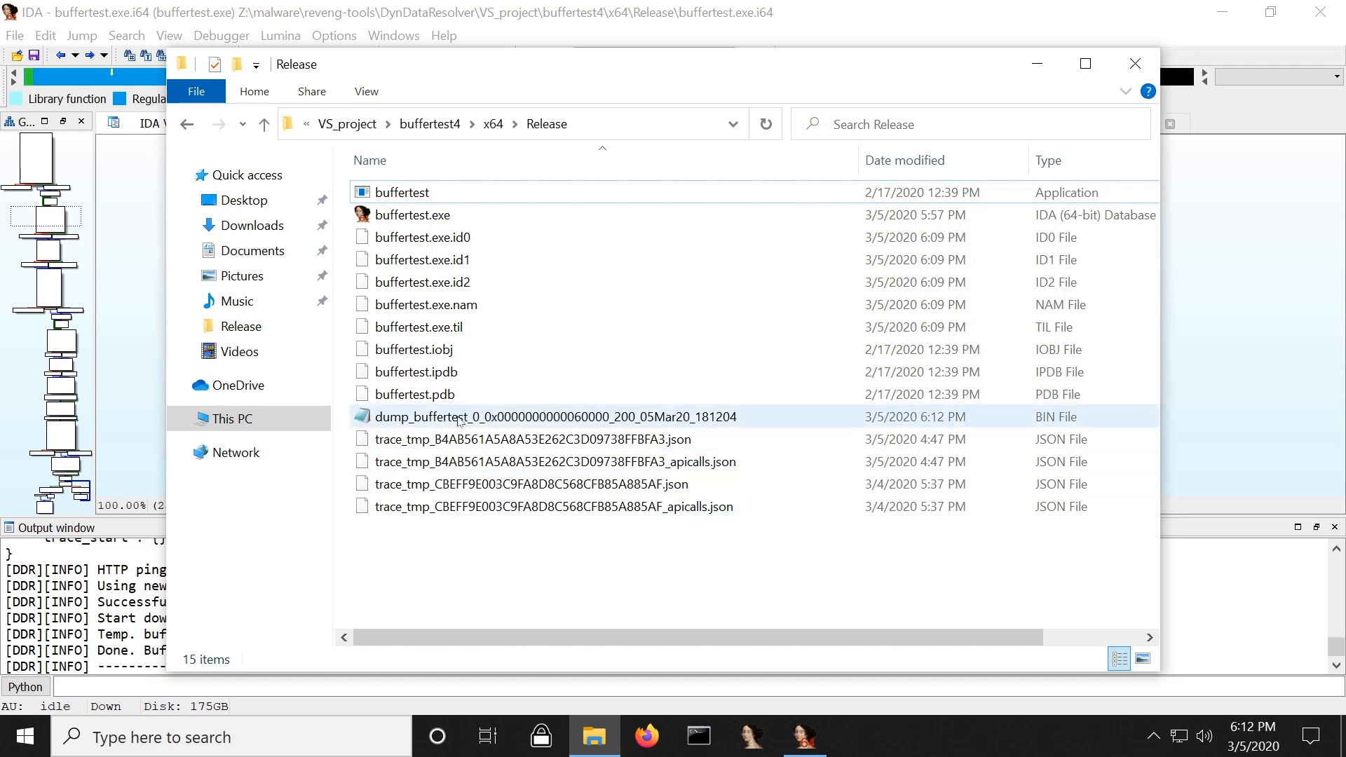
{"action": "left_click", "coordinate": [460, 419]}
{"action": "double_click", "coordinate": [459, 417]}
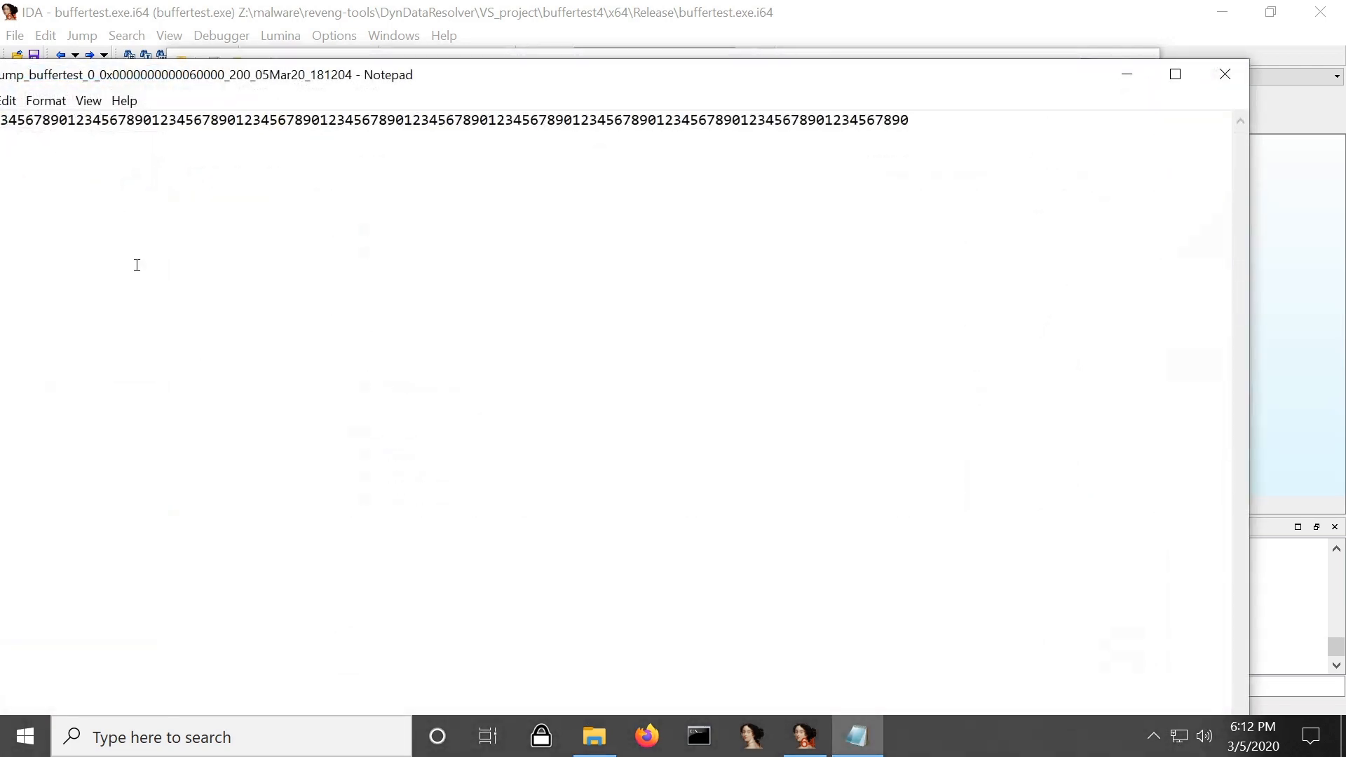
{"action": "left_click_drag", "start_coordinate": [253, 78], "coordinate": [342, 62]}
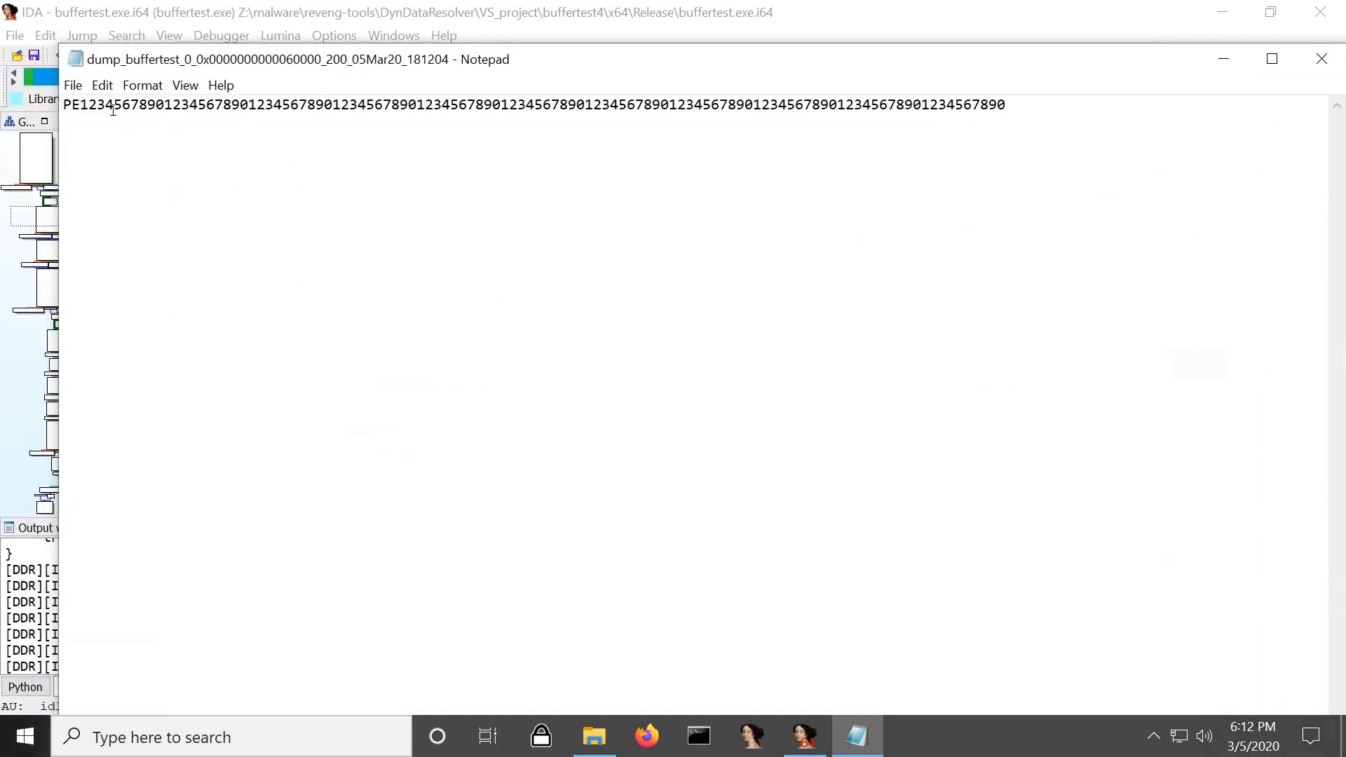
{"action": "left_click_drag", "start_coordinate": [64, 107], "coordinate": [241, 106]}
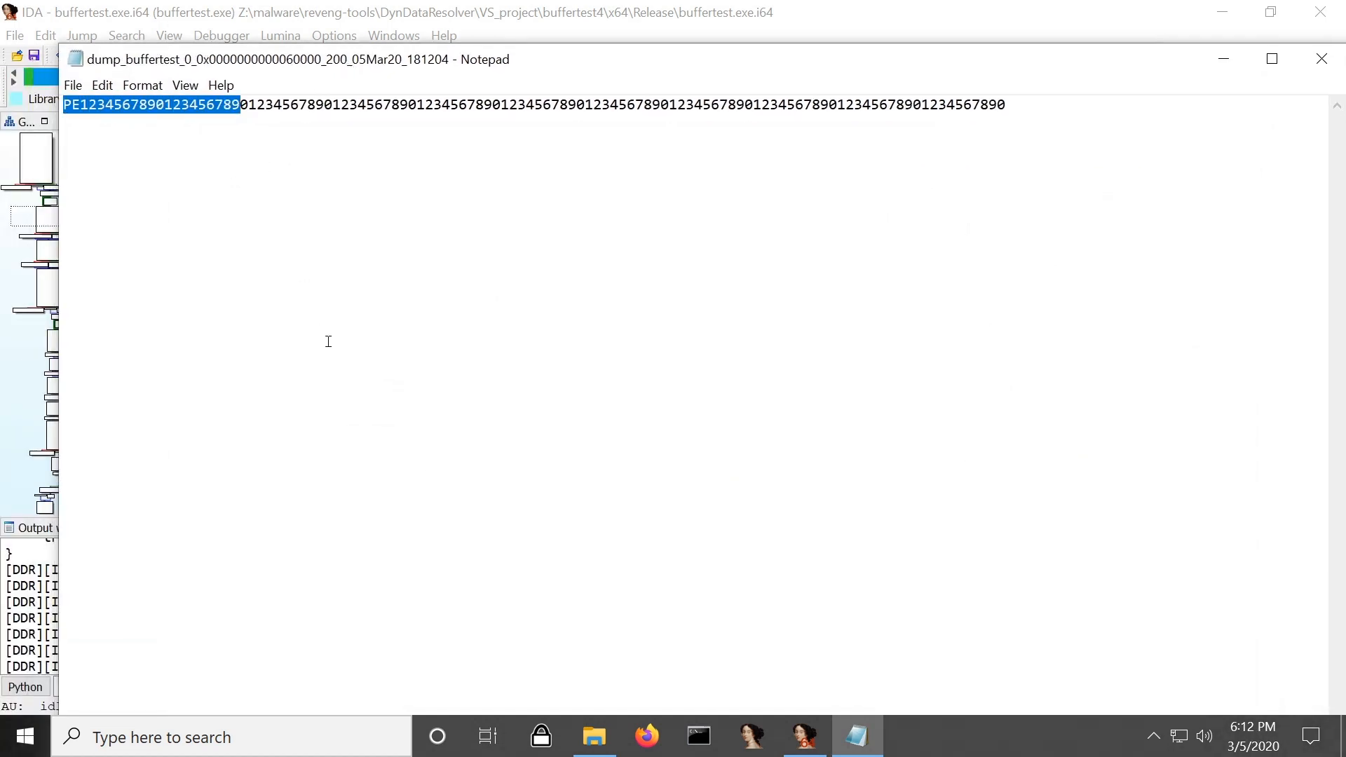
{"action": "left_click", "coordinate": [1323, 59]}
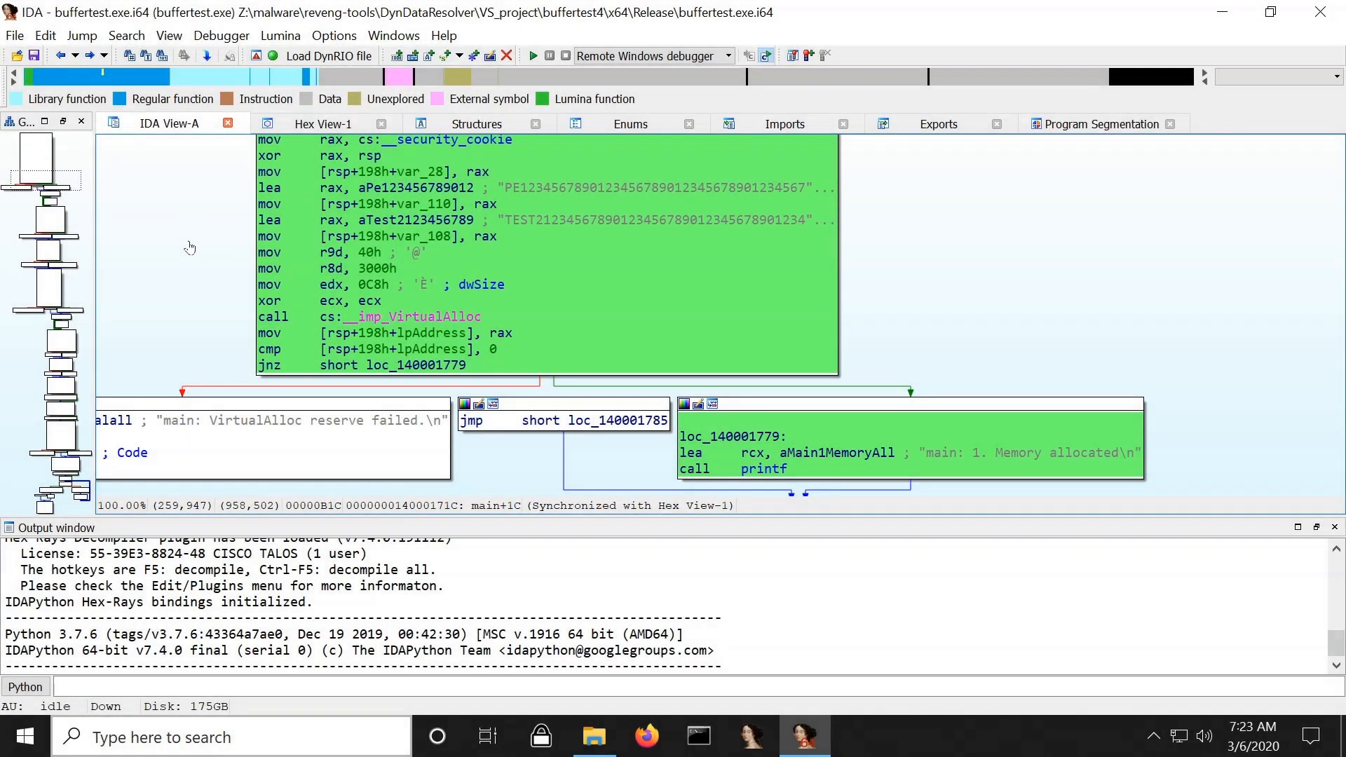
- Create a DDR x64dbg script for buffertest.exe
{"action": "right_click", "coordinate": [209, 252]}
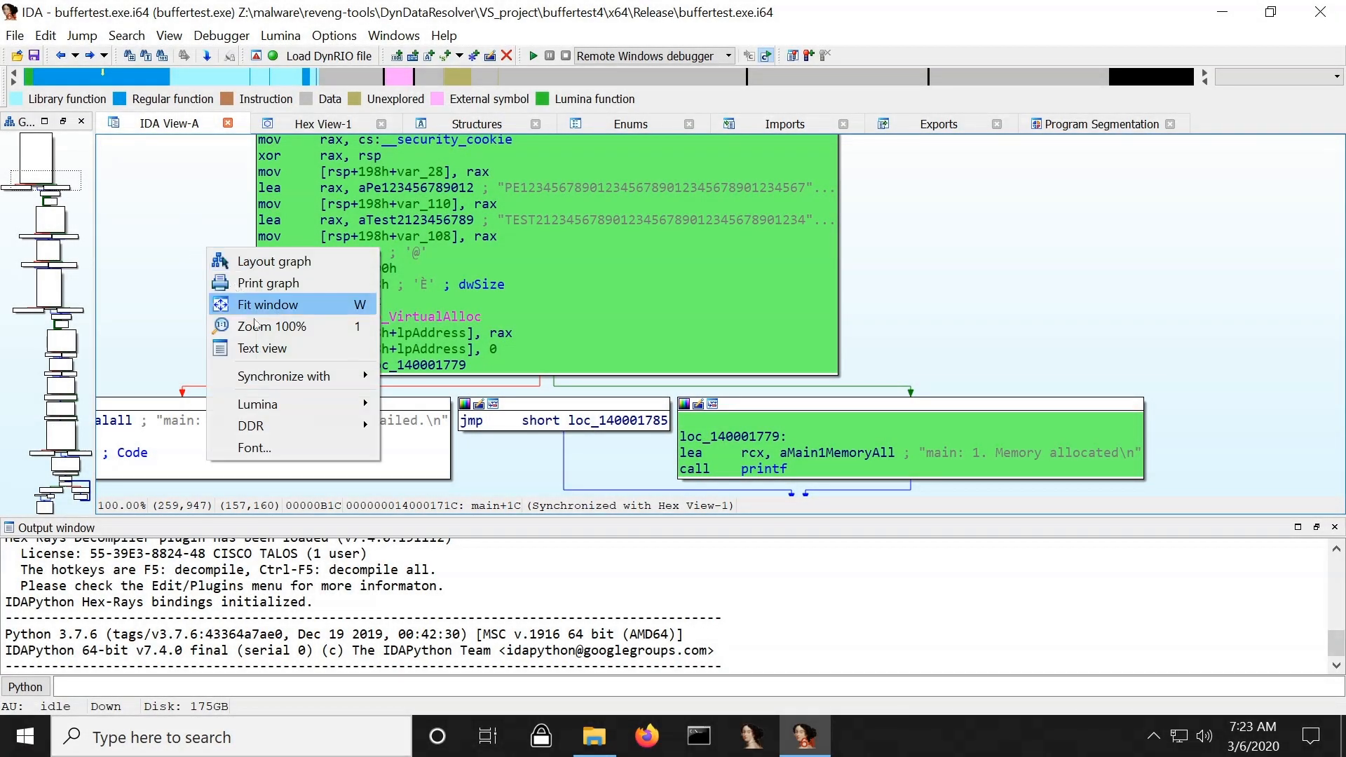
{"action": "mouse_move", "coordinate": [295, 427]}
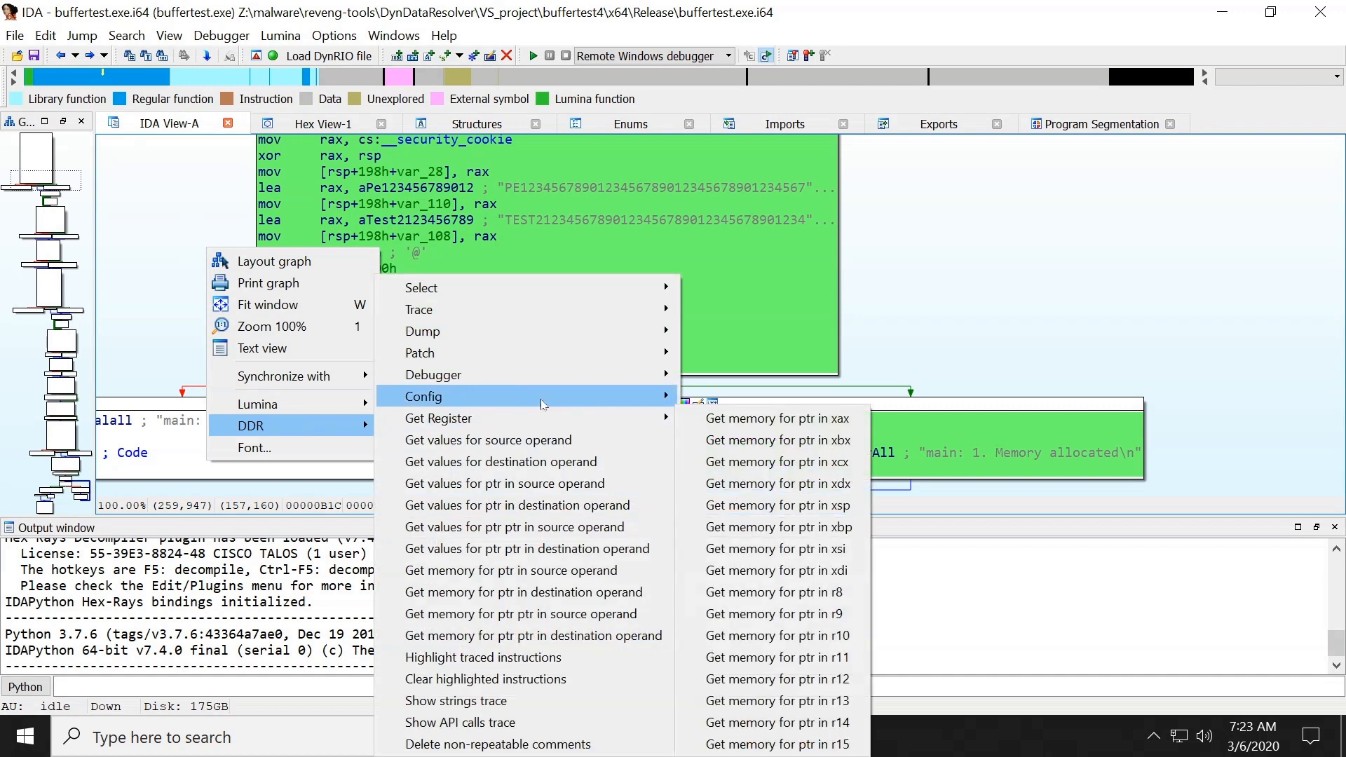
{"action": "mouse_move", "coordinate": [552, 372]}
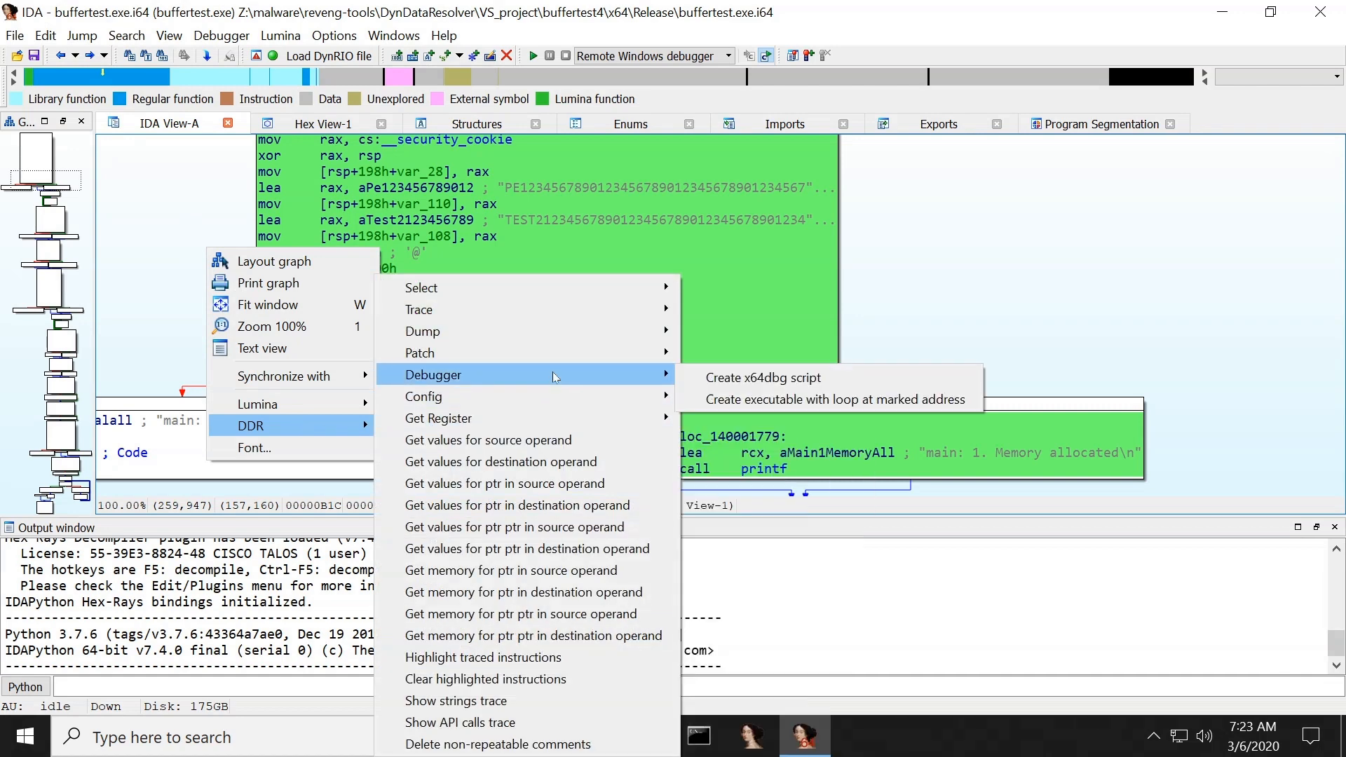
{"action": "left_click", "coordinate": [791, 379]}
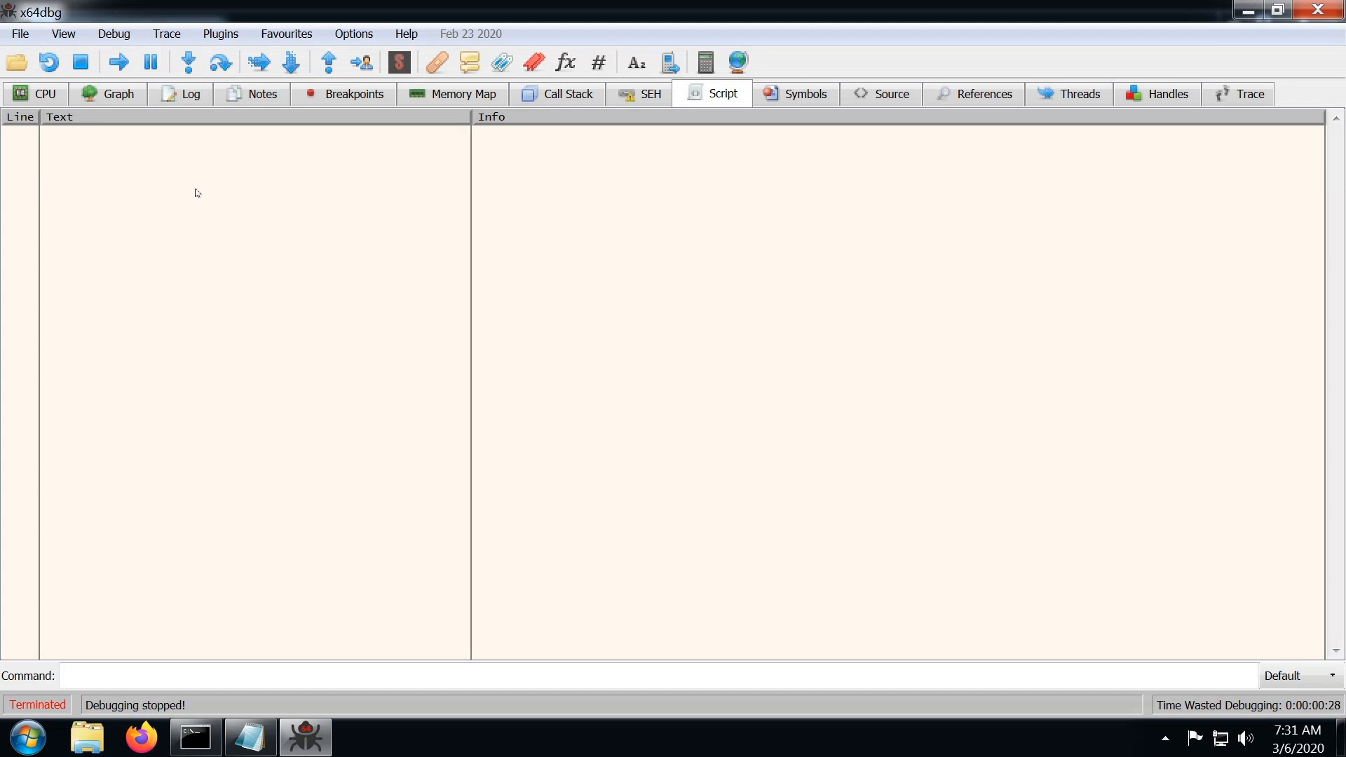
- In x64dbg on the server machine, load buffertest_x64dbg_script.txt and review its breakpoint, NOP, EFLAGS and call-skipping sections
{"action": "right_click", "coordinate": [197, 193]}
{"action": "mouse_move", "coordinate": [210, 201]}
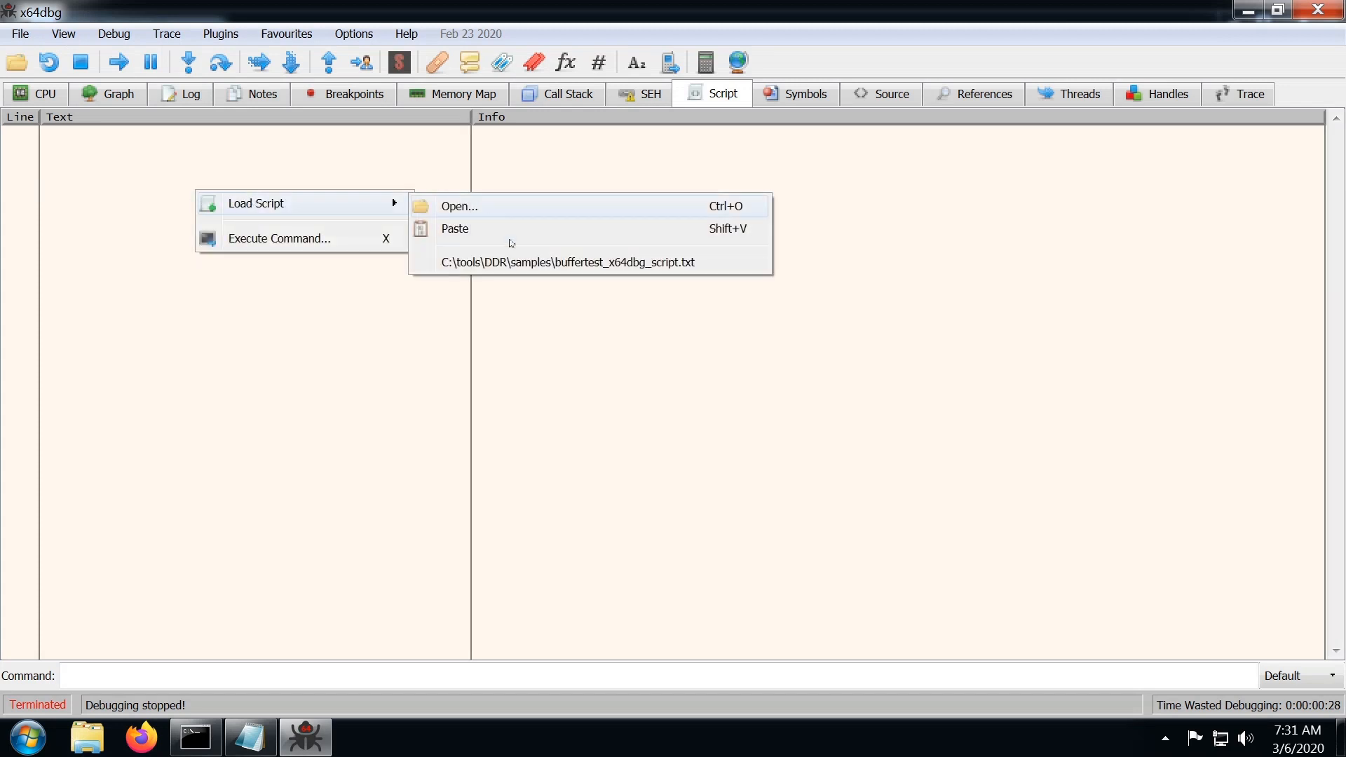
{"action": "left_click", "coordinate": [663, 265]}
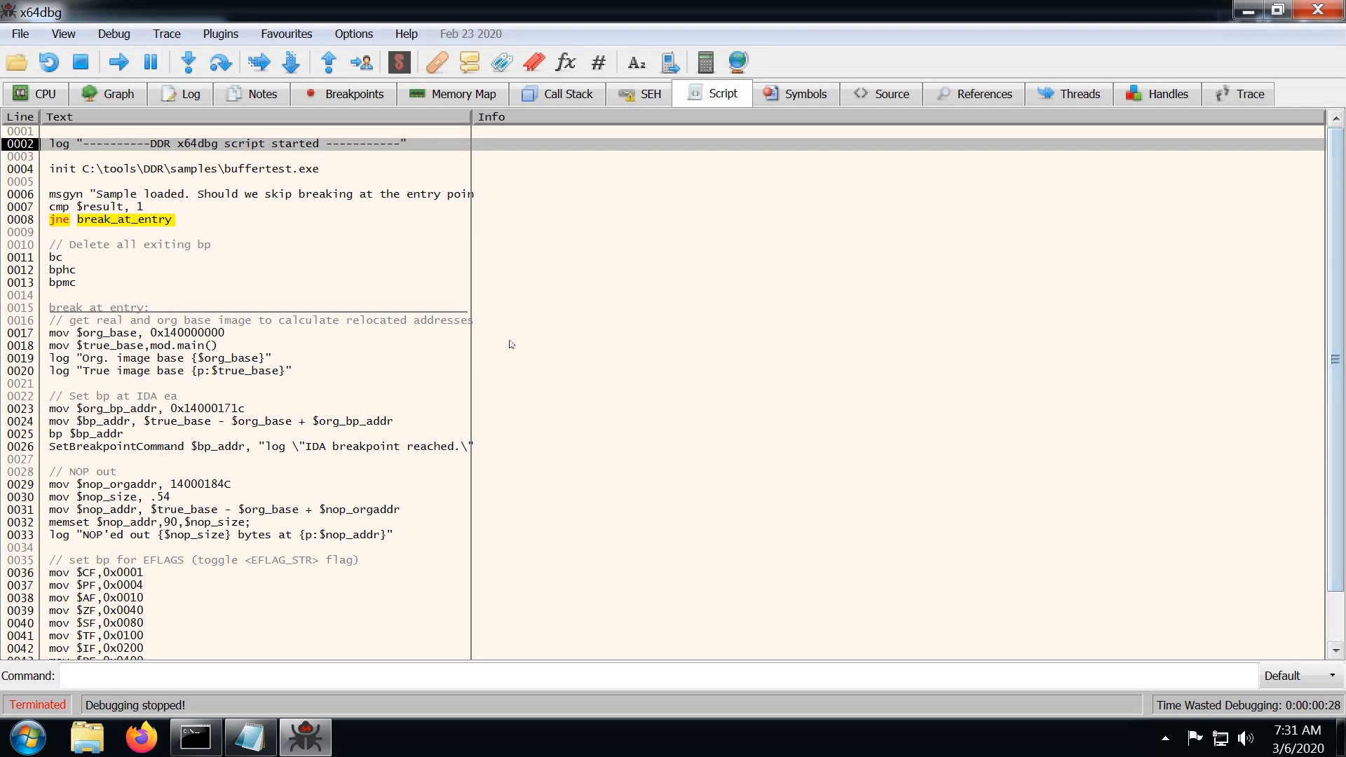
{"action": "scroll", "coordinate": [379, 375], "scroll_direction": "down", "scroll_amount": 4}
{"action": "scroll", "coordinate": [374, 381], "scroll_direction": "down", "scroll_amount": 7}
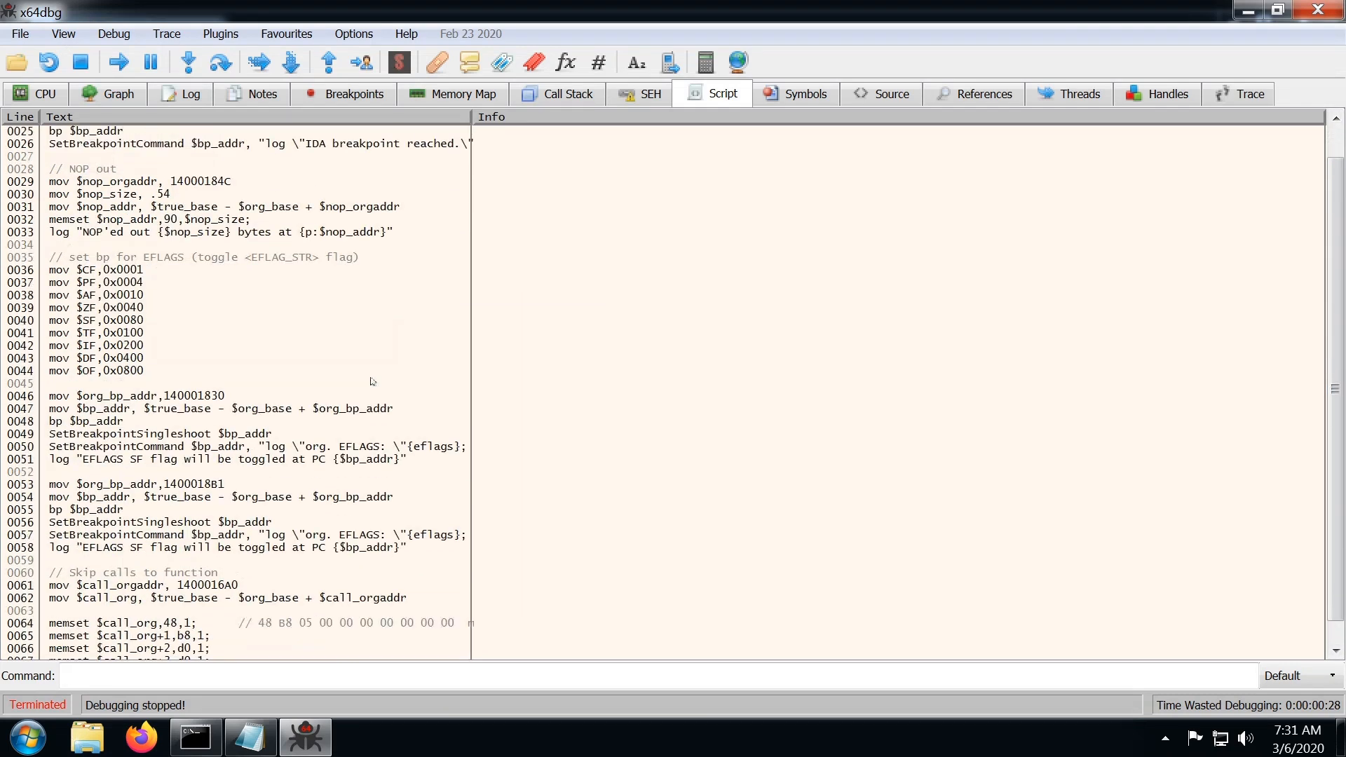
{"action": "scroll", "coordinate": [372, 381], "scroll_direction": "up", "scroll_amount": 2}
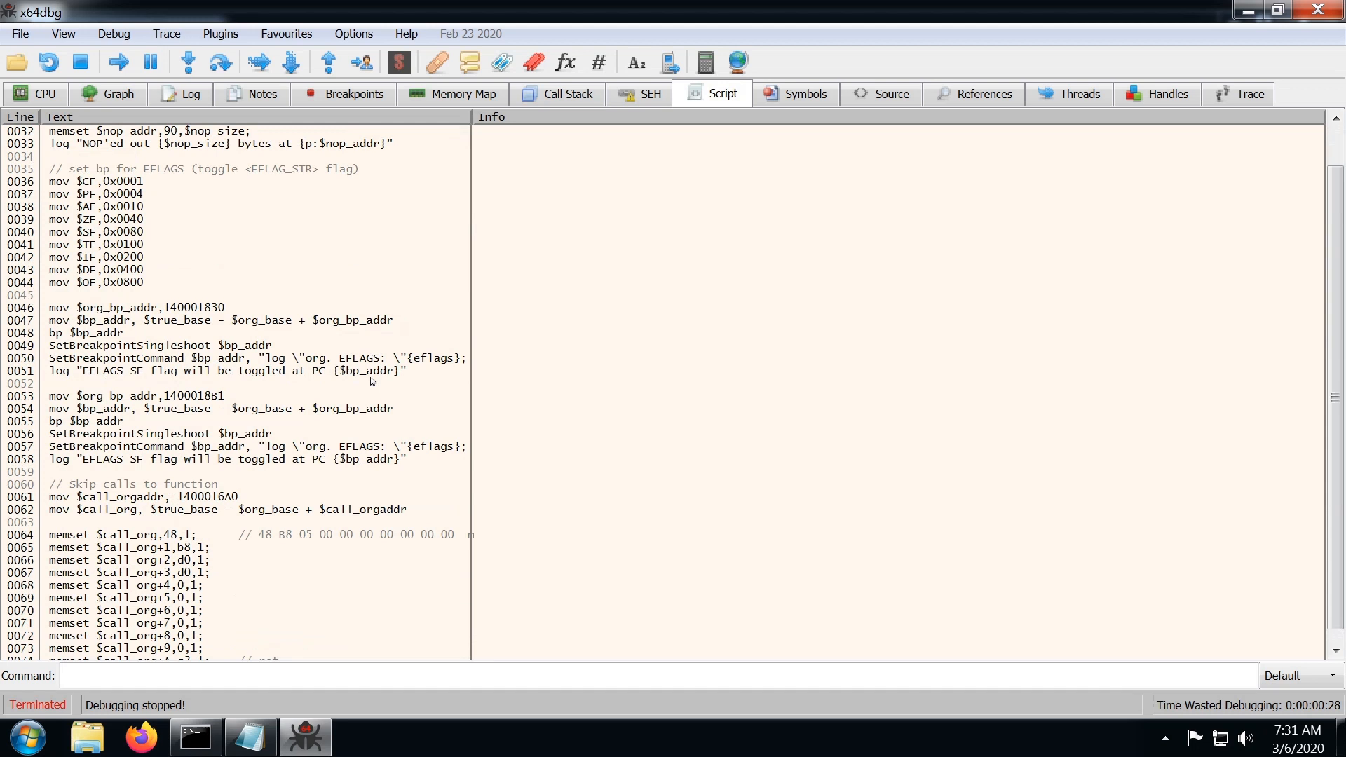
- Run the loaded script, choose to skip breaking at the entry point, and dismiss the breakpoint and script completion messages
{"action": "right_click", "coordinate": [335, 265]}
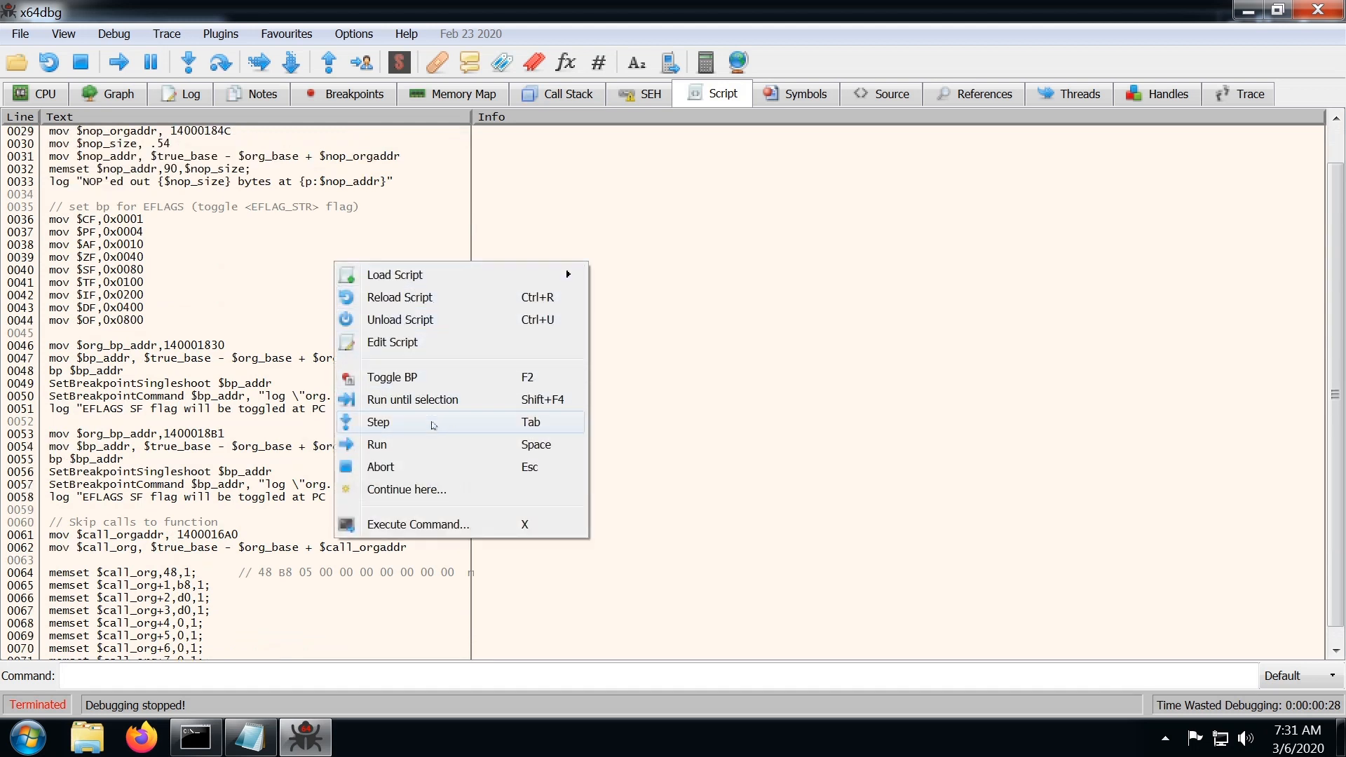
{"action": "left_click", "coordinate": [431, 447]}
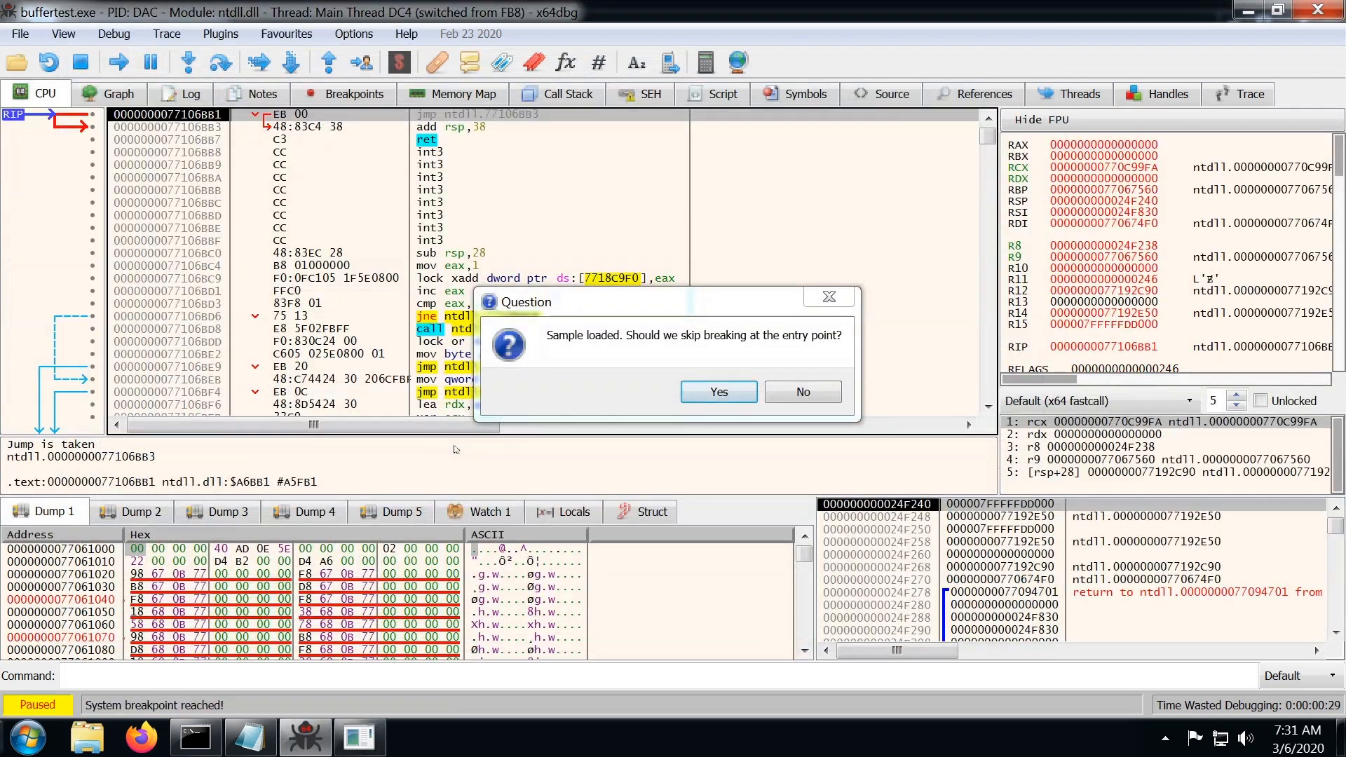
{"action": "left_click", "coordinate": [719, 393]}
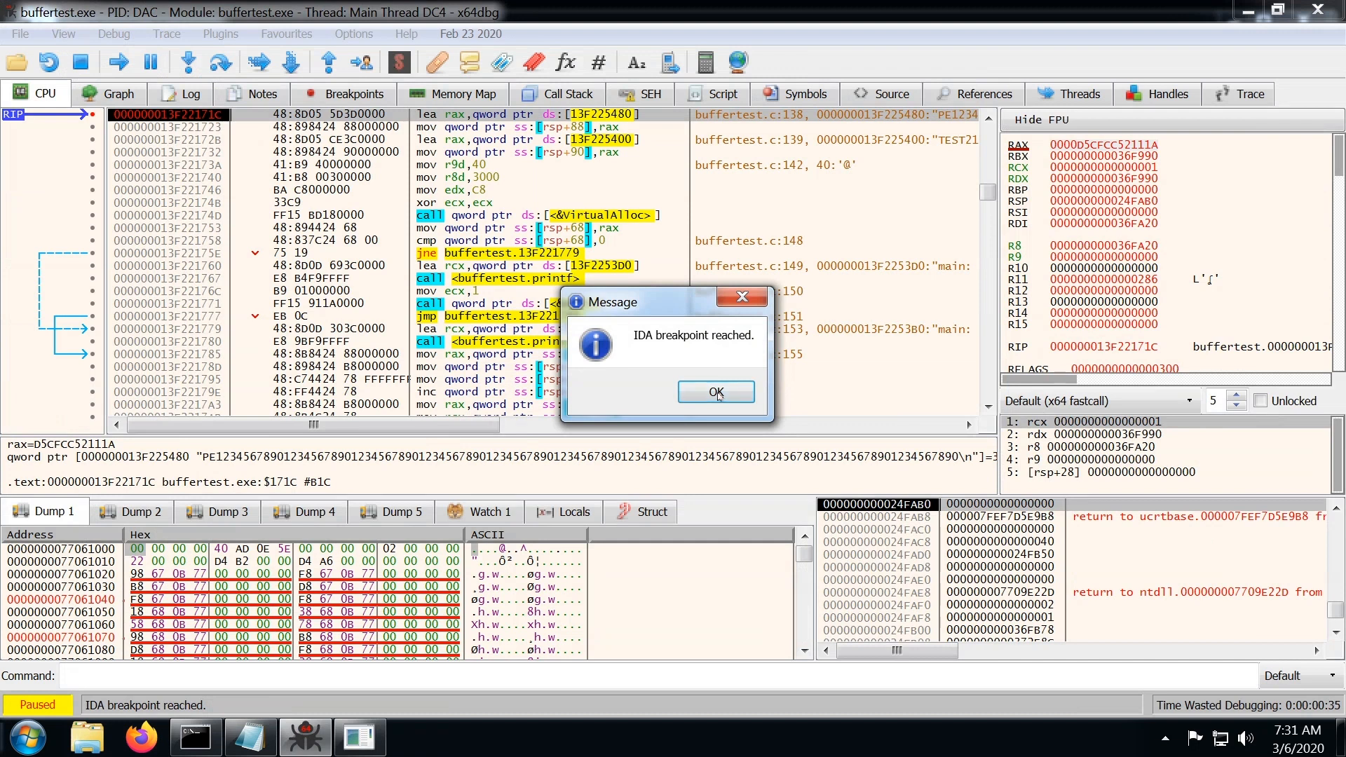
{"action": "left_click", "coordinate": [717, 393]}
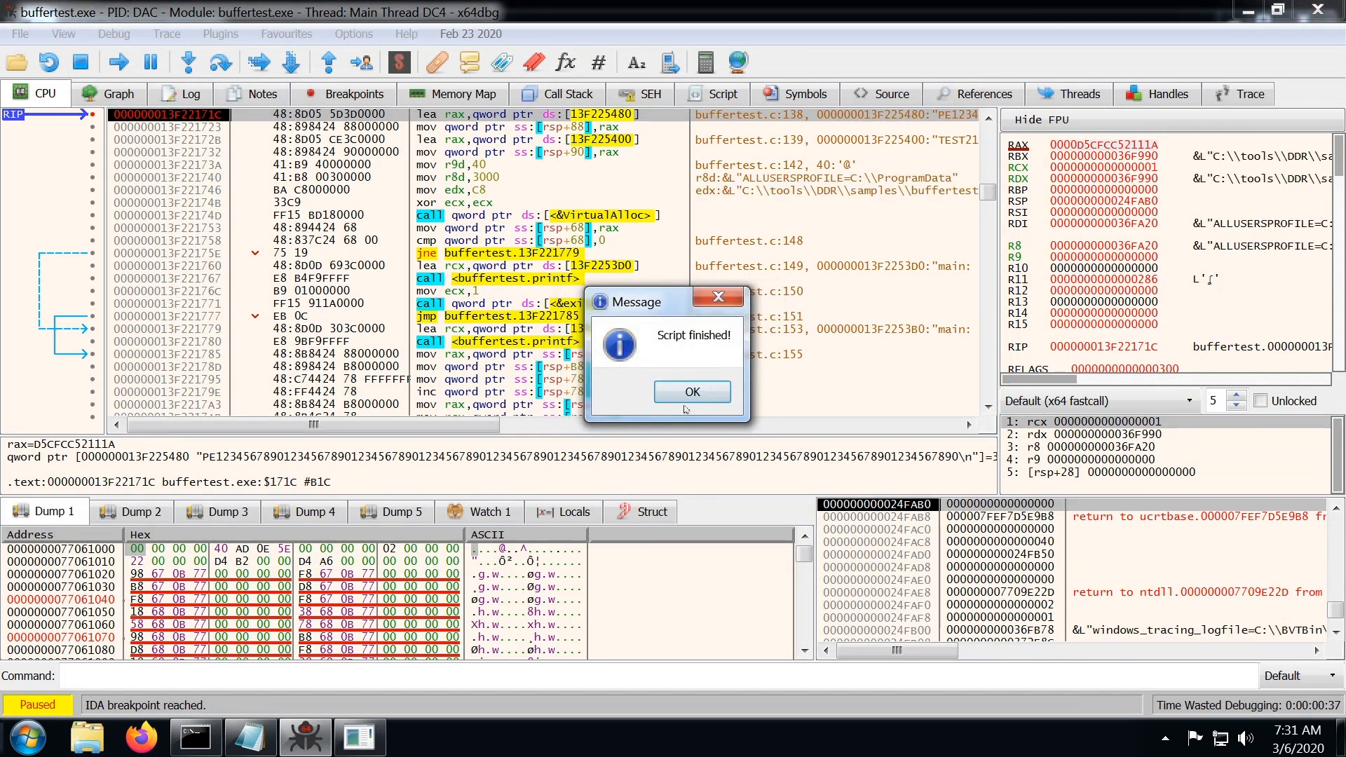
{"action": "left_click", "coordinate": [687, 395]}
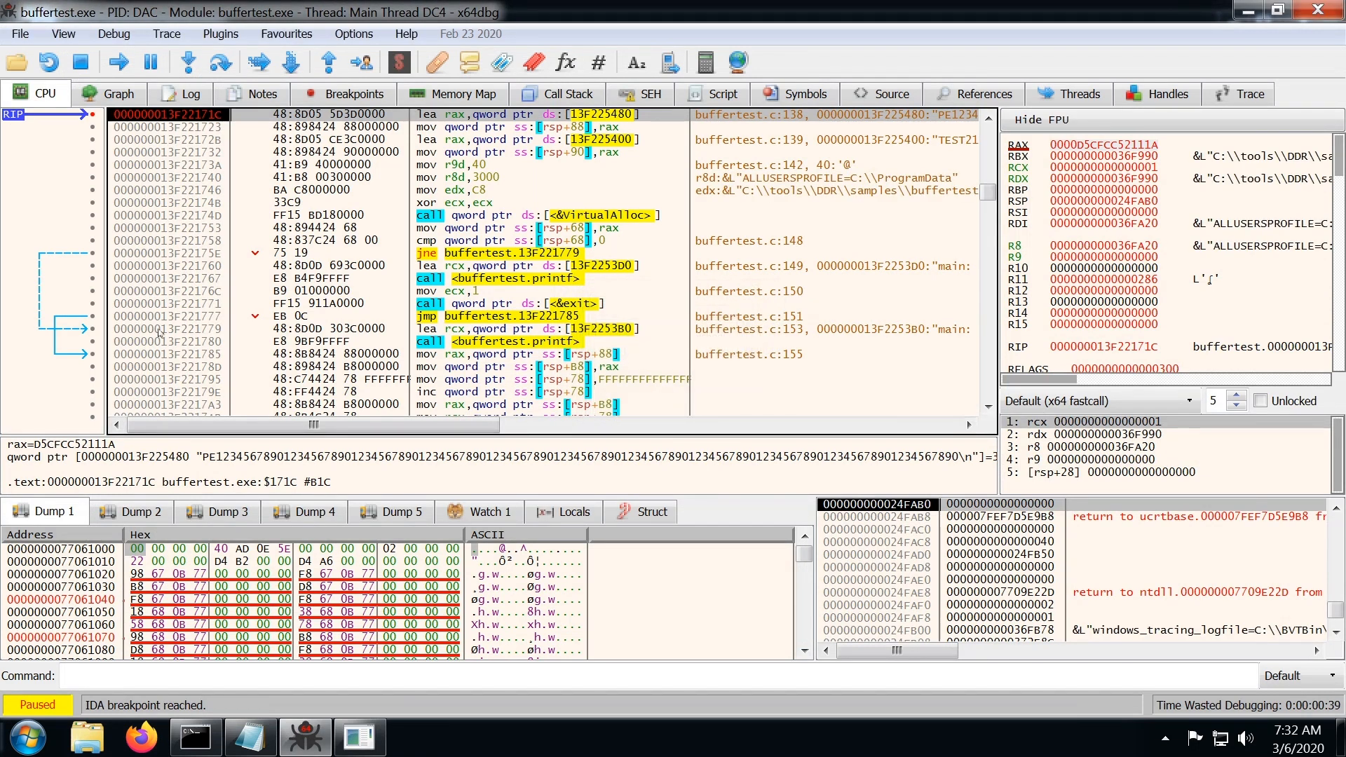
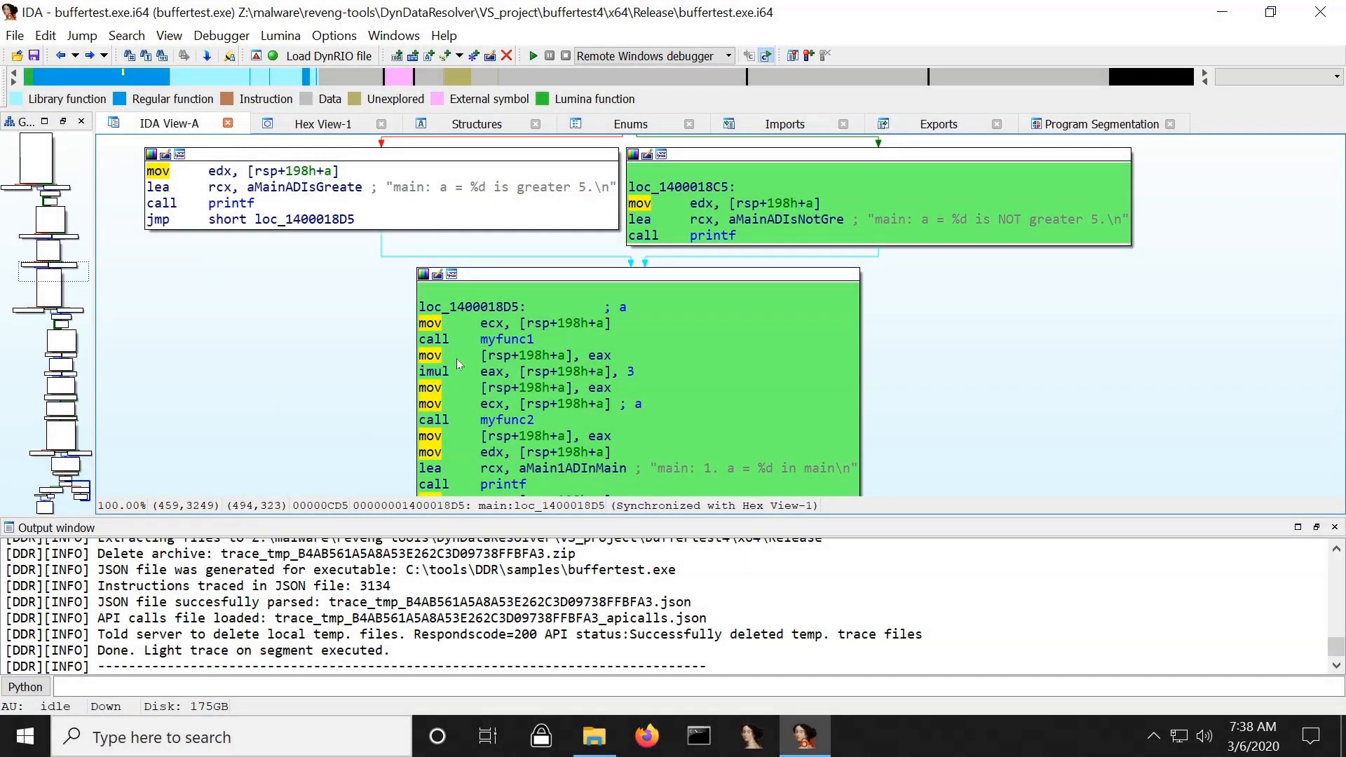
- In IDA, create a DDR executable with an endless loop at the mov instruction directly after the myfunc1 call in main
{"action": "left_click", "coordinate": [433, 356]}
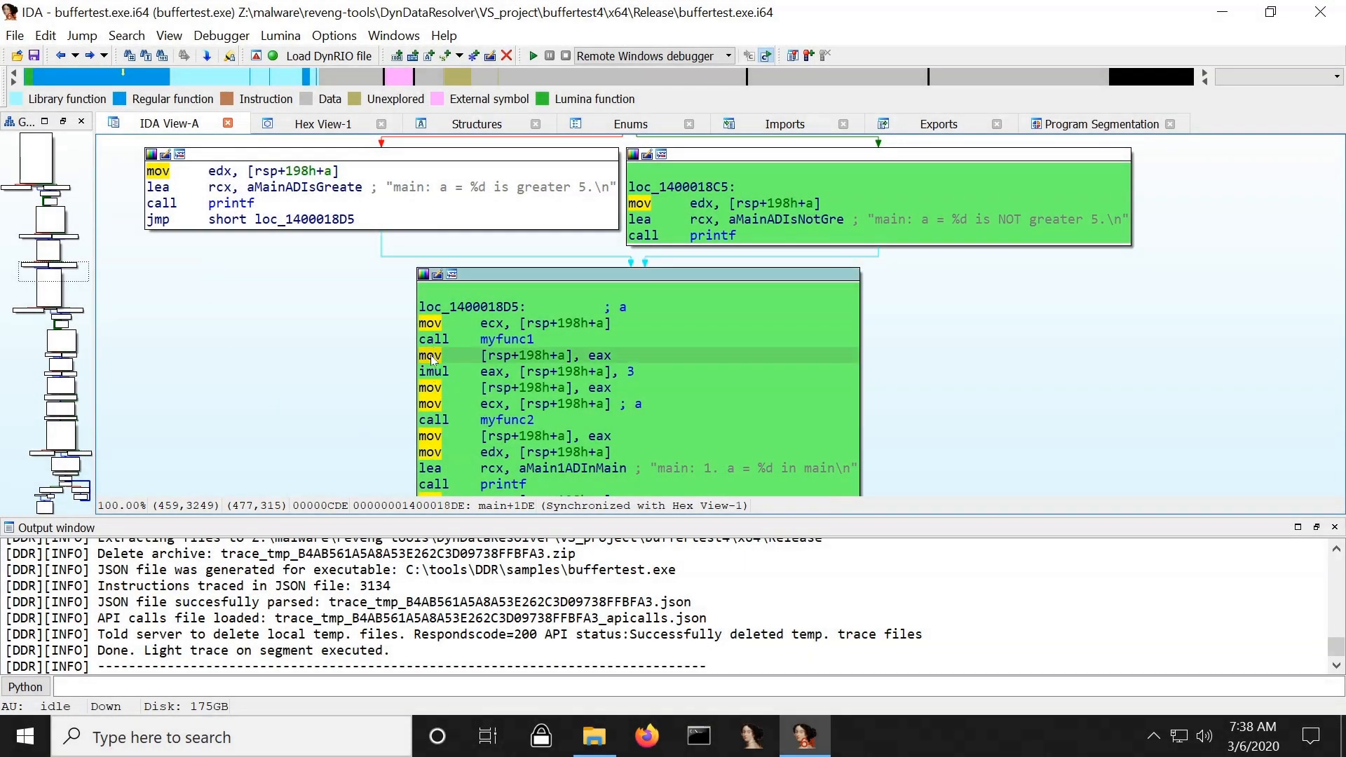
{"action": "right_click", "coordinate": [433, 357]}
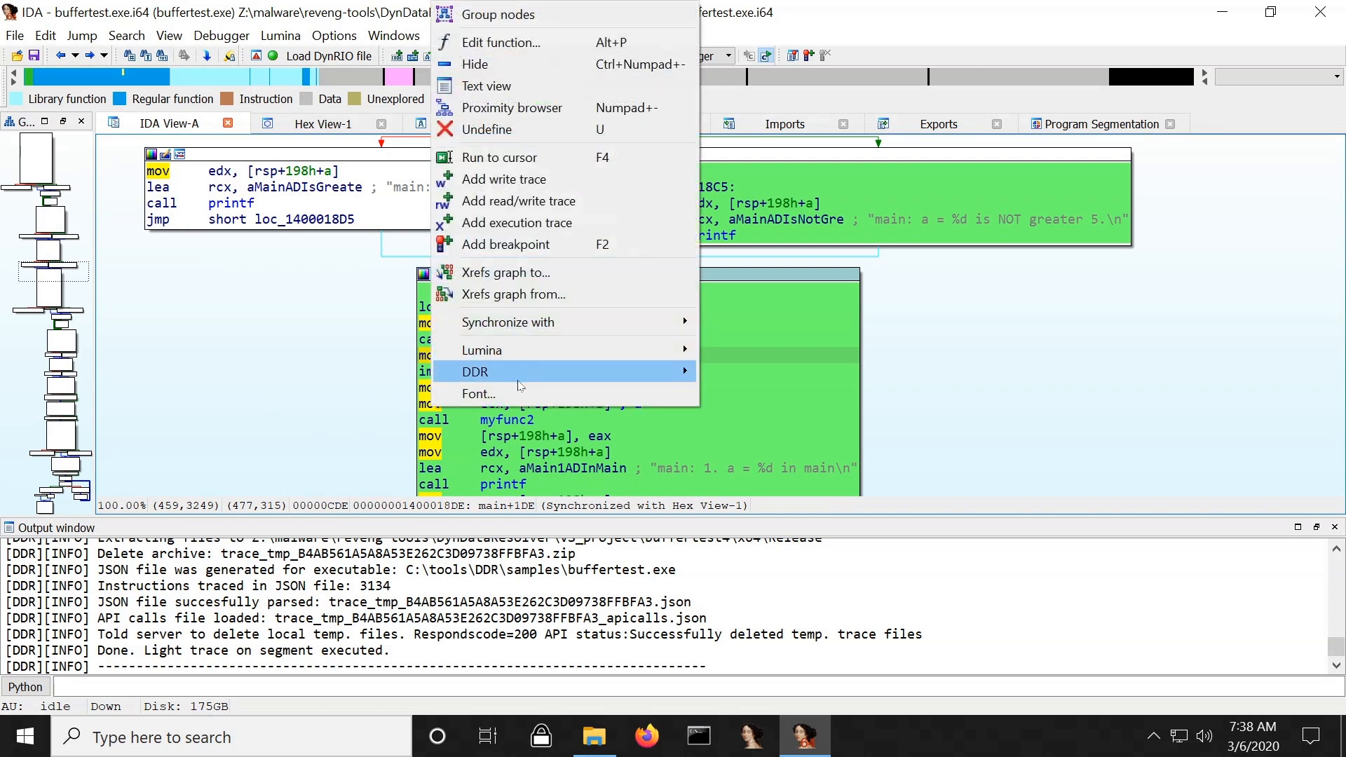
{"action": "mouse_move", "coordinate": [574, 372]}
{"action": "mouse_move", "coordinate": [729, 375]}
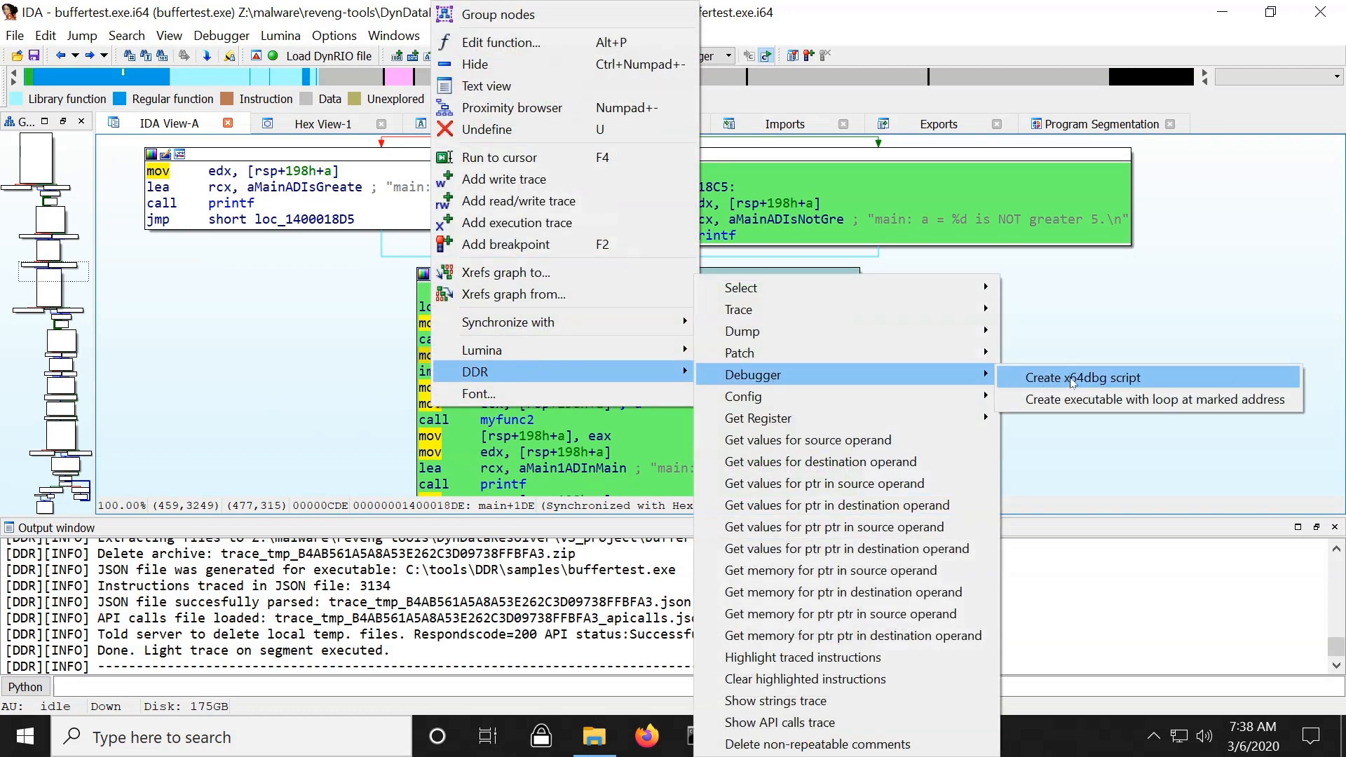
{"action": "left_click", "coordinate": [1262, 406]}
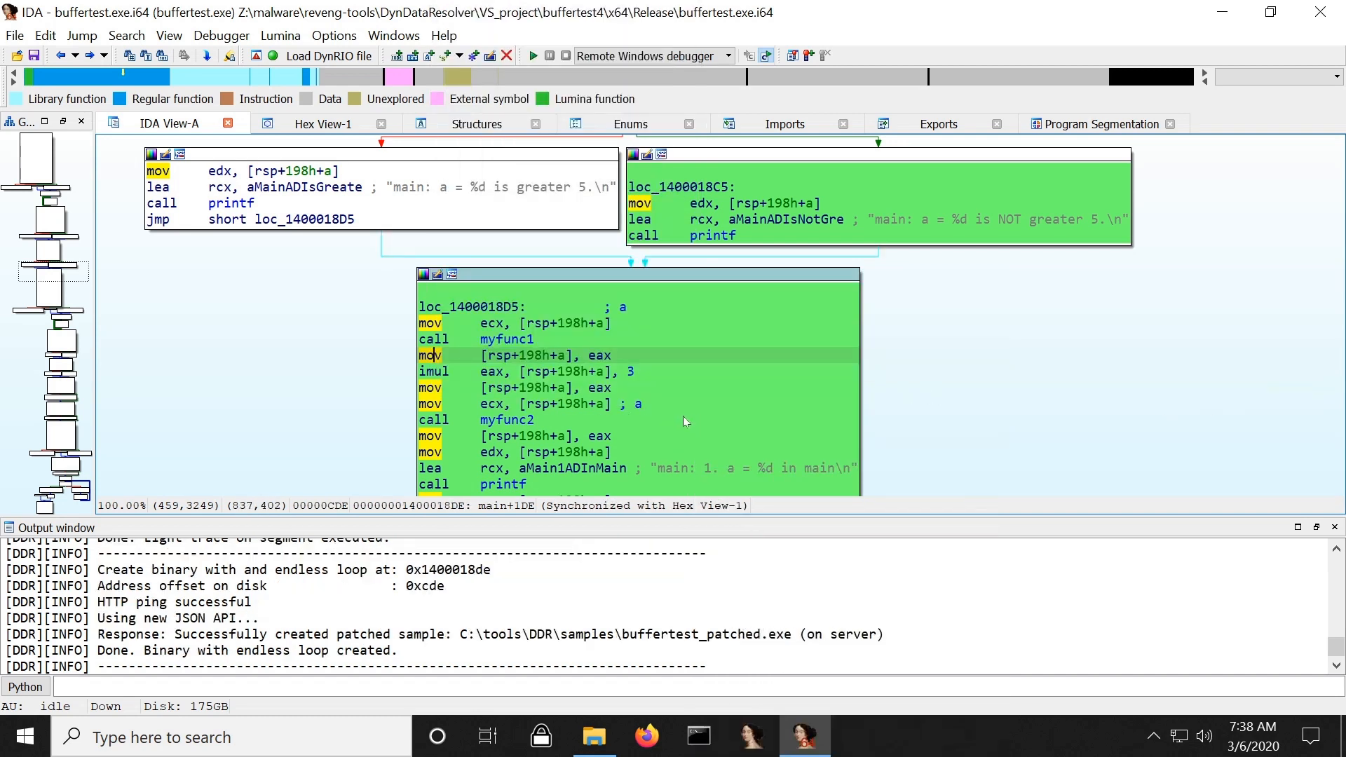
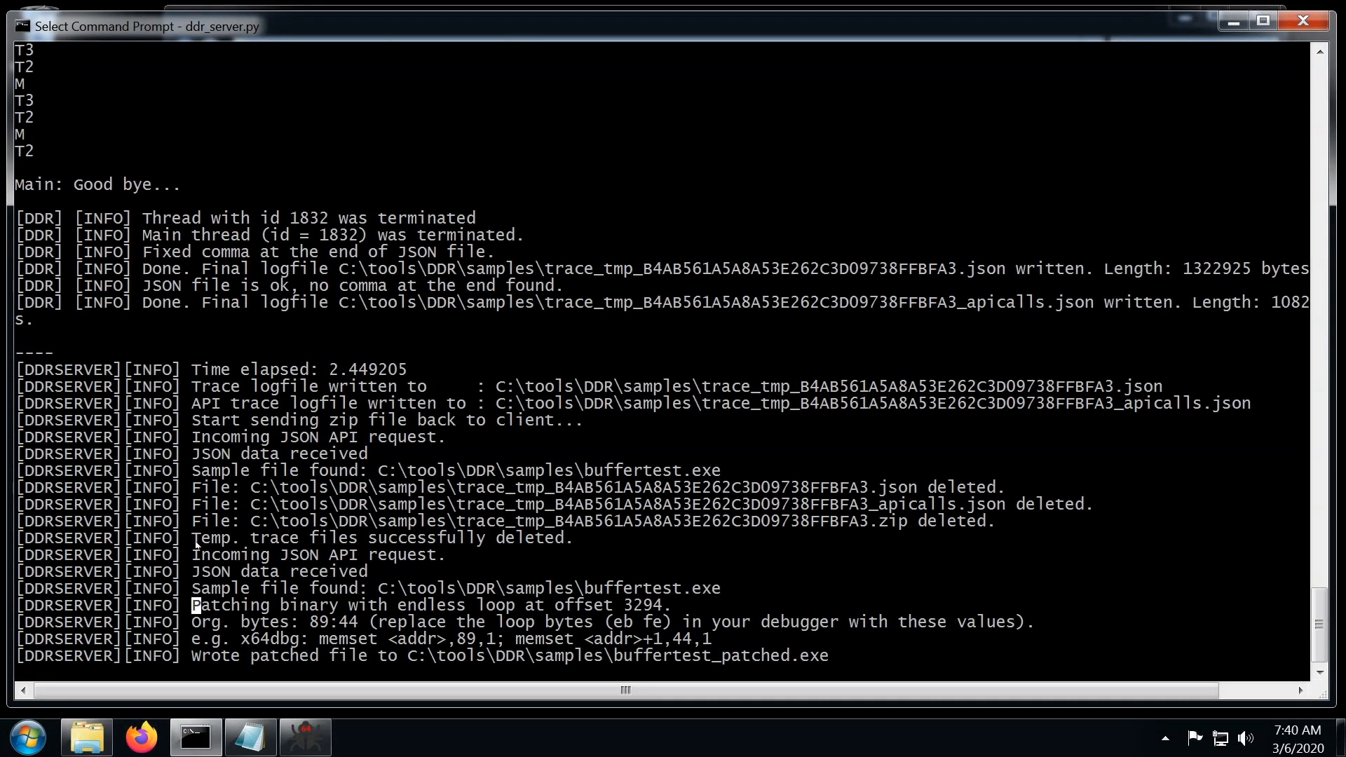
- On the server machine, highlight the endless-loop patch details in the DDR log, then run buffertest_patched.exe and submit 2 in its number dialog
{"action": "left_click_drag", "start_coordinate": [193, 605], "coordinate": [1050, 642]}
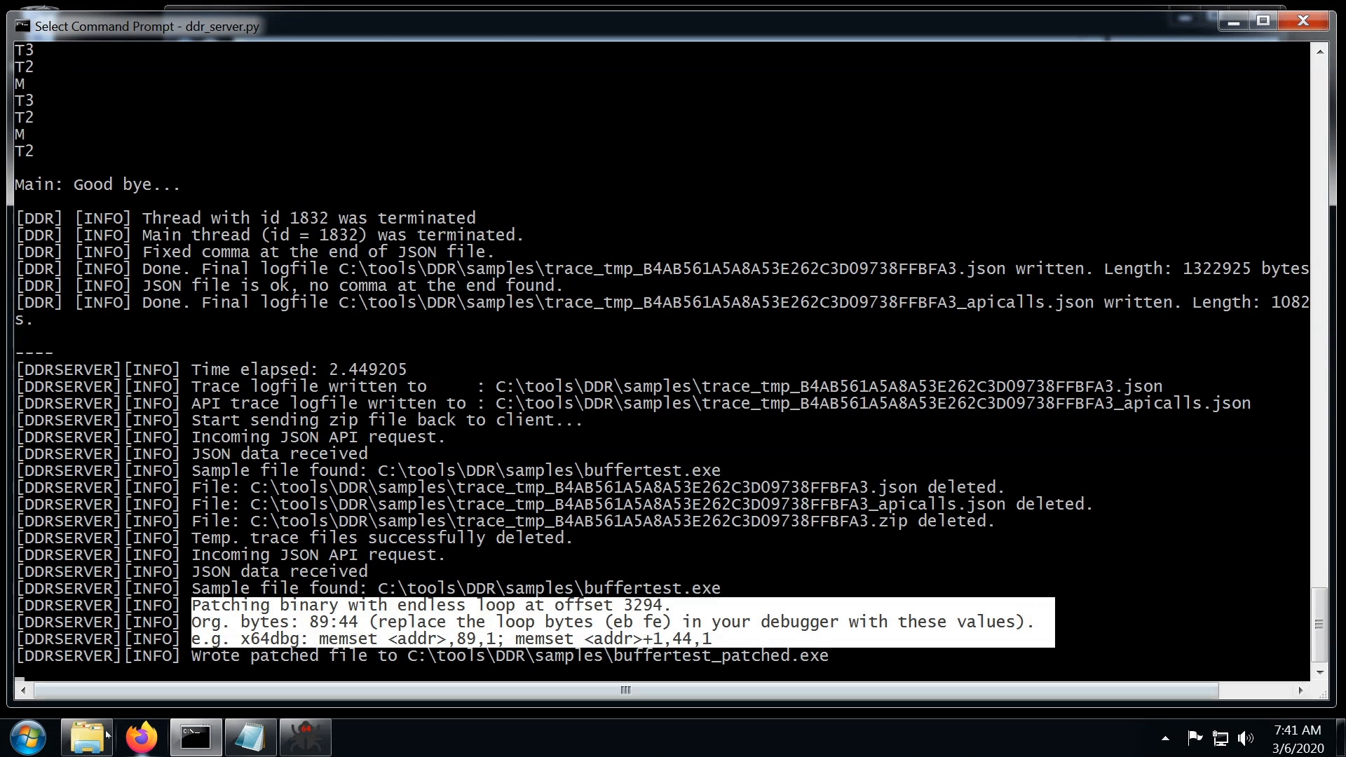
{"action": "left_click", "coordinate": [87, 737]}
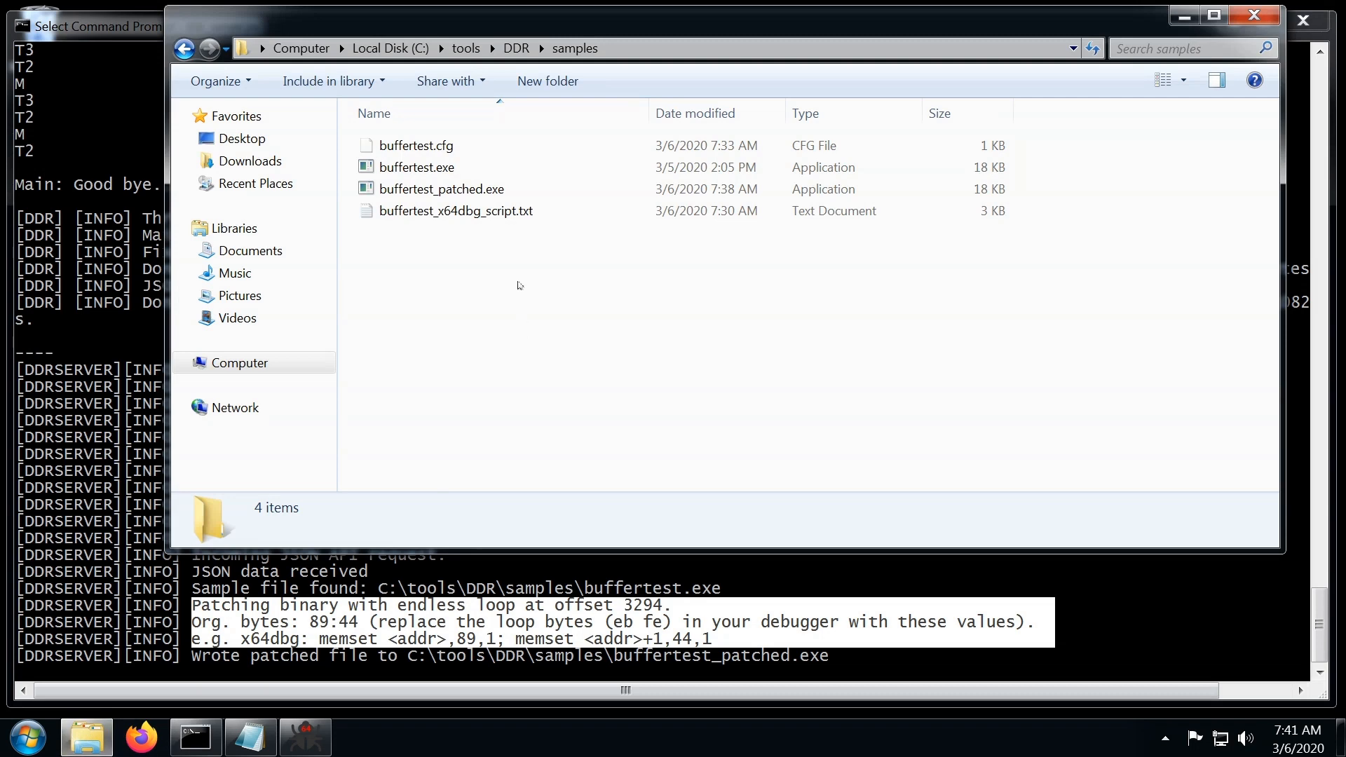
{"action": "left_click", "coordinate": [453, 193]}
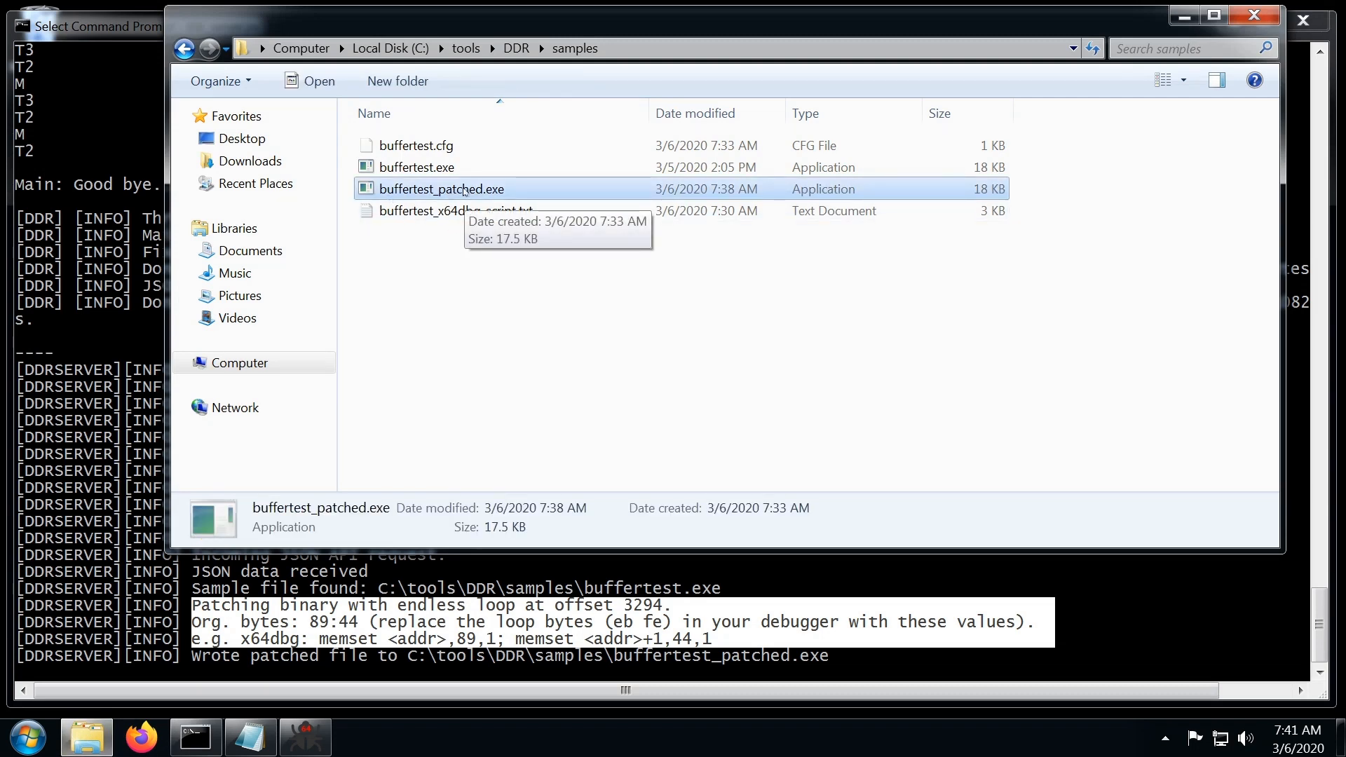
{"action": "double_click", "coordinate": [463, 190]}
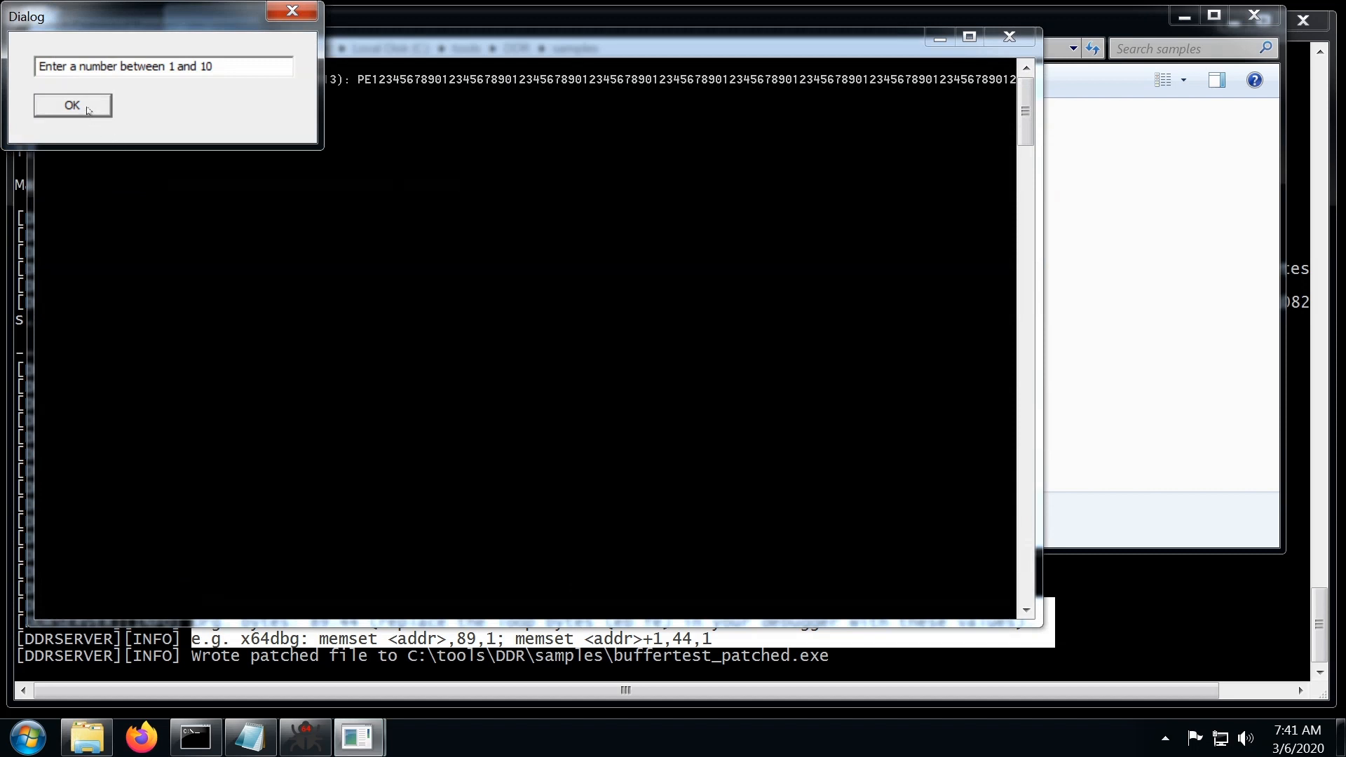
{"action": "left_click_drag", "start_coordinate": [212, 66], "coordinate": [39, 65]}
{"action": "type", "text": "2"}
{"action": "left_click", "coordinate": [109, 111]}
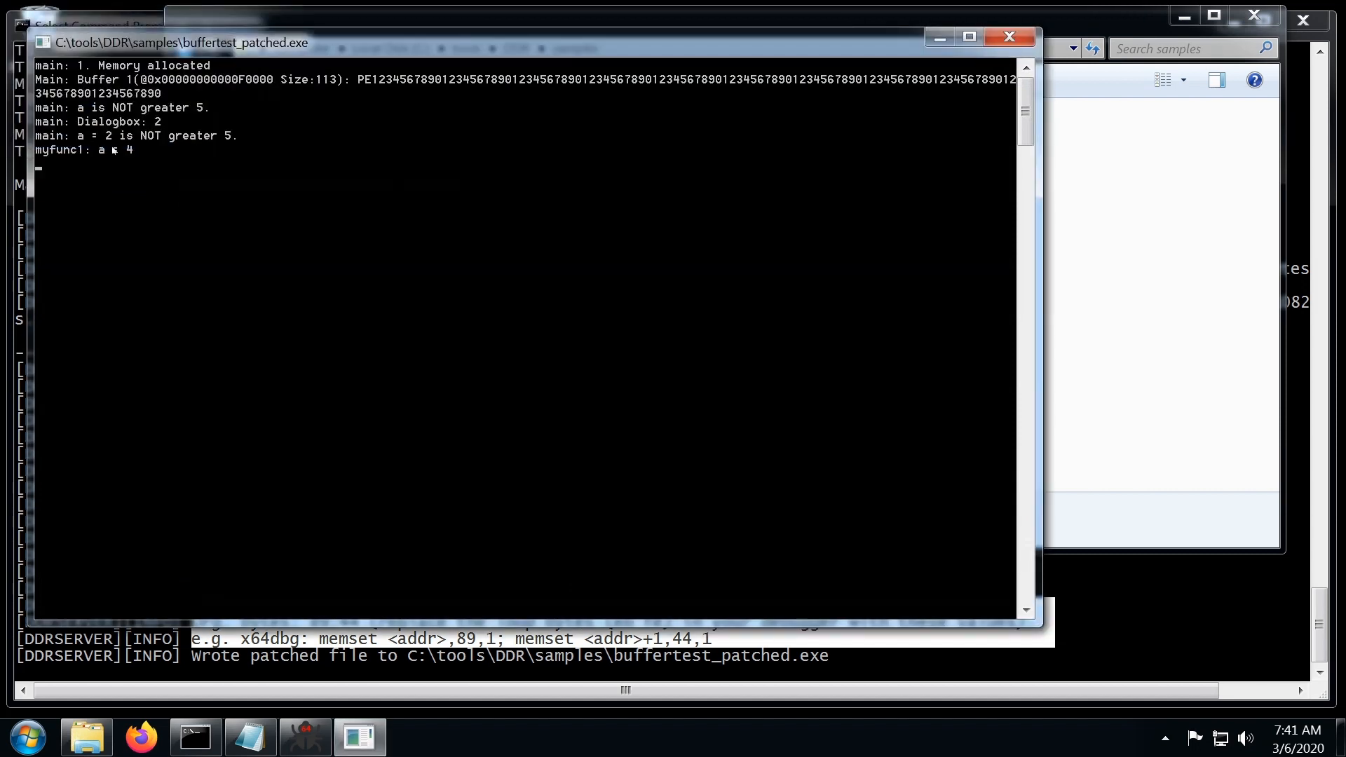
- Switch to x64dbg and attach it to the running buffertest_patched process
{"action": "mouse_move", "coordinate": [305, 738]}
{"action": "left_click", "coordinate": [305, 738]}
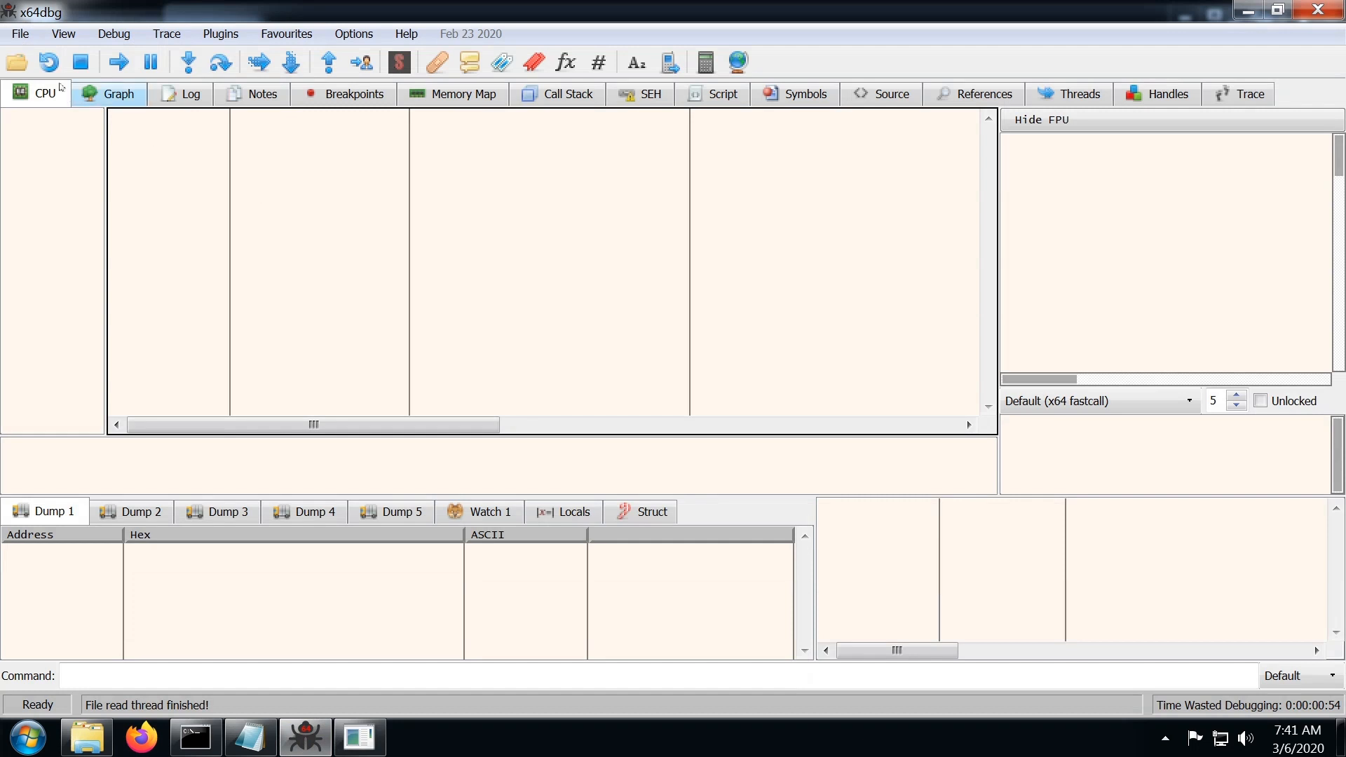
{"action": "left_click", "coordinate": [19, 35]}
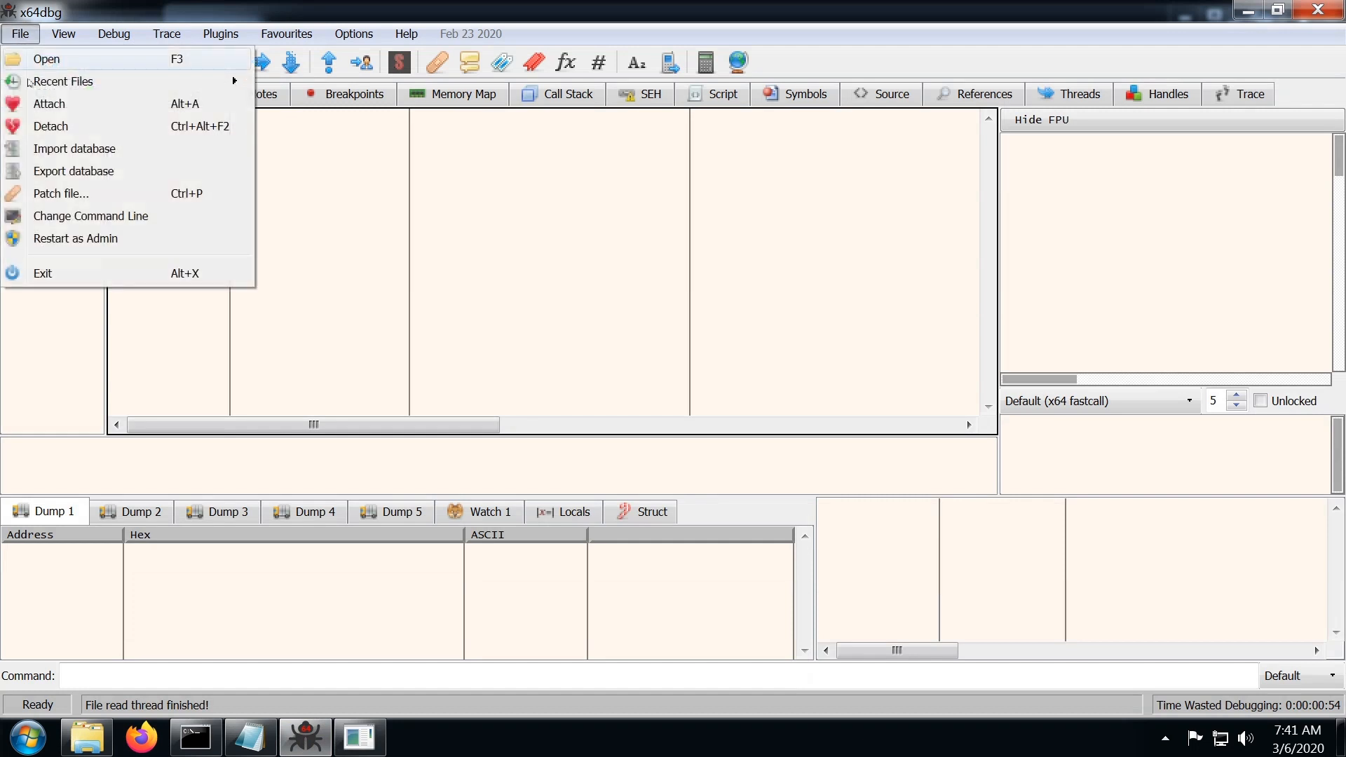
{"action": "left_click", "coordinate": [38, 105]}
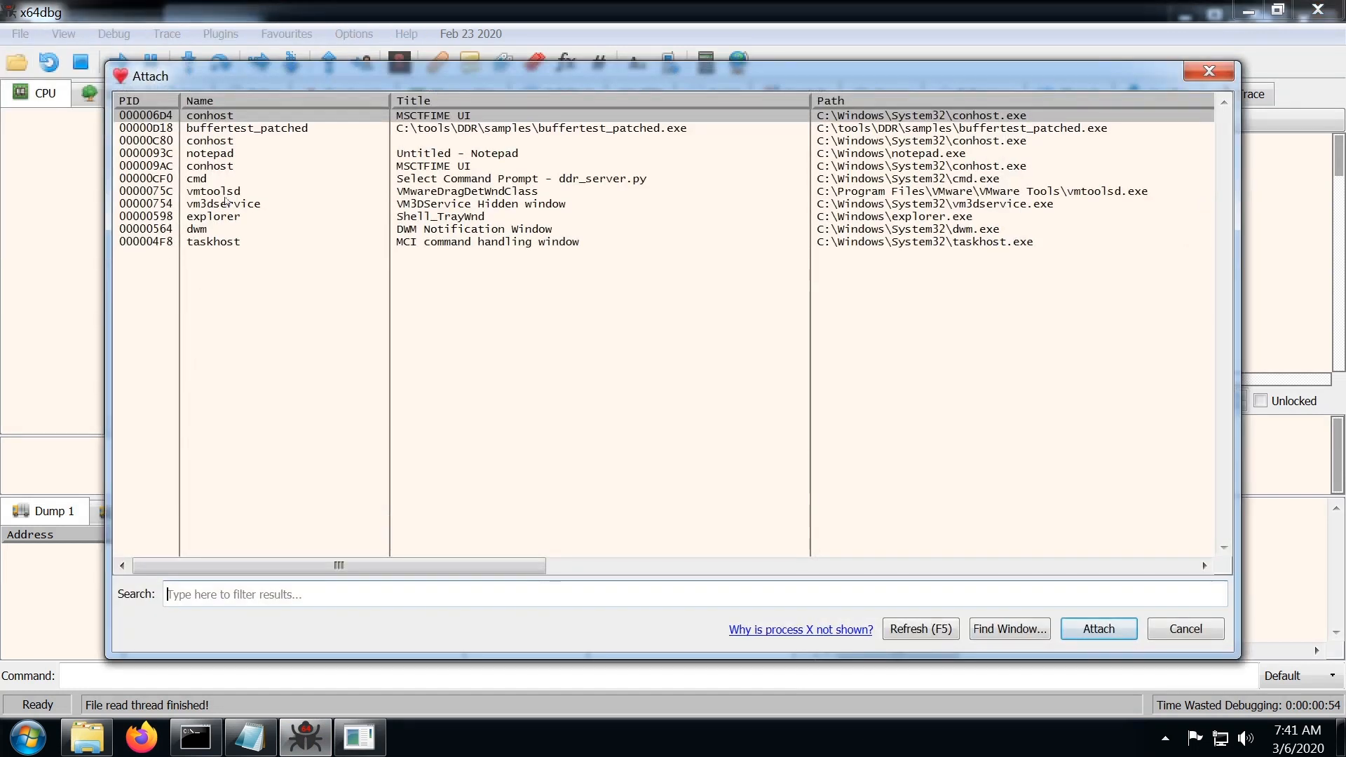
{"action": "left_click", "coordinate": [281, 129]}
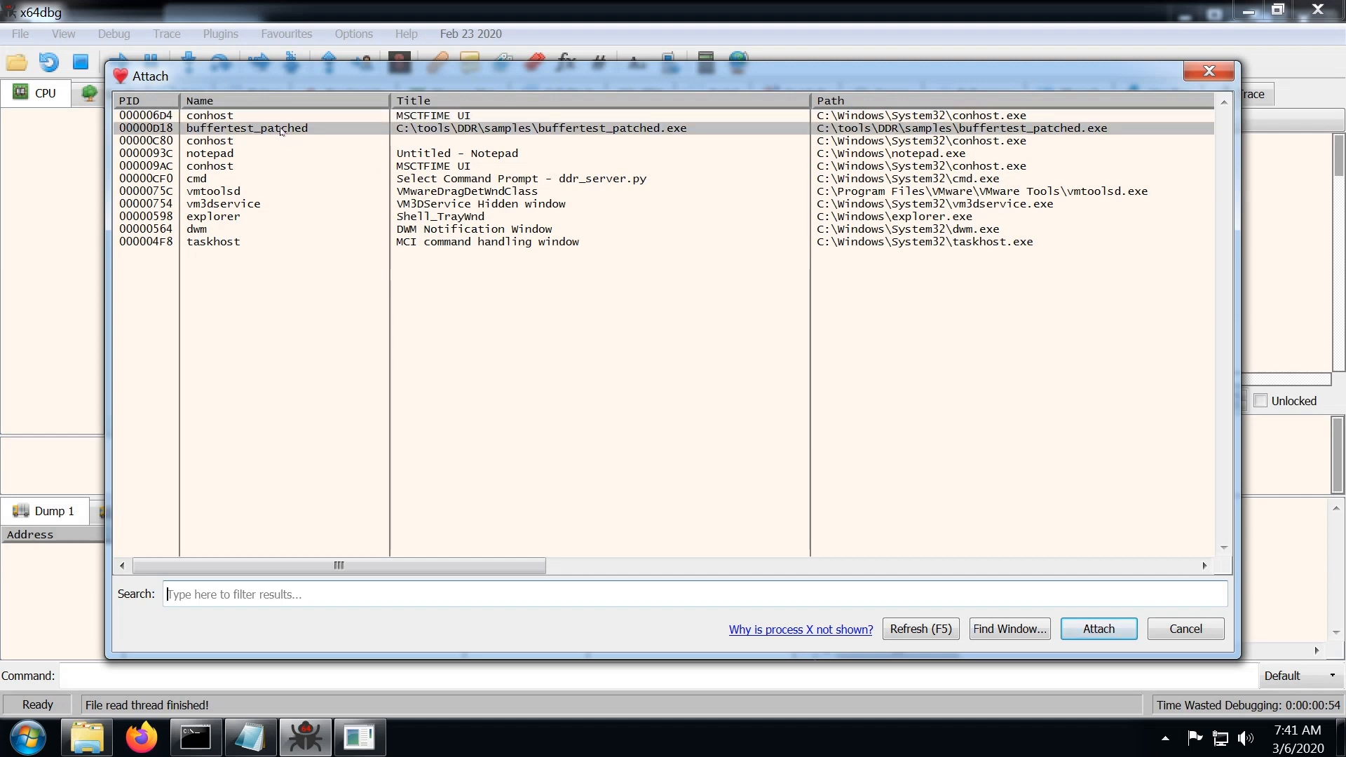
{"action": "left_click", "coordinate": [1099, 629]}
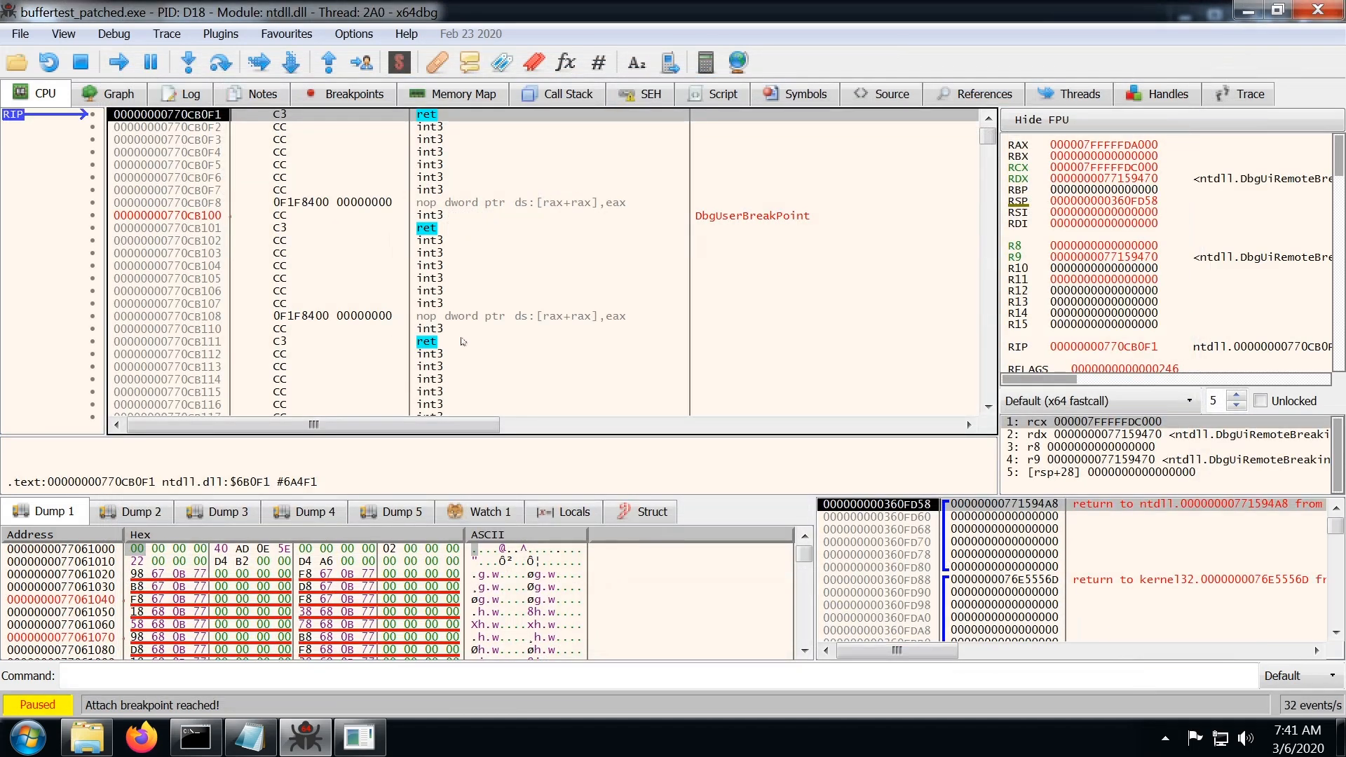
- Resume the attached process and pause it again inside the endless loop after the myfunc1 call
{"action": "left_click", "coordinate": [118, 63]}
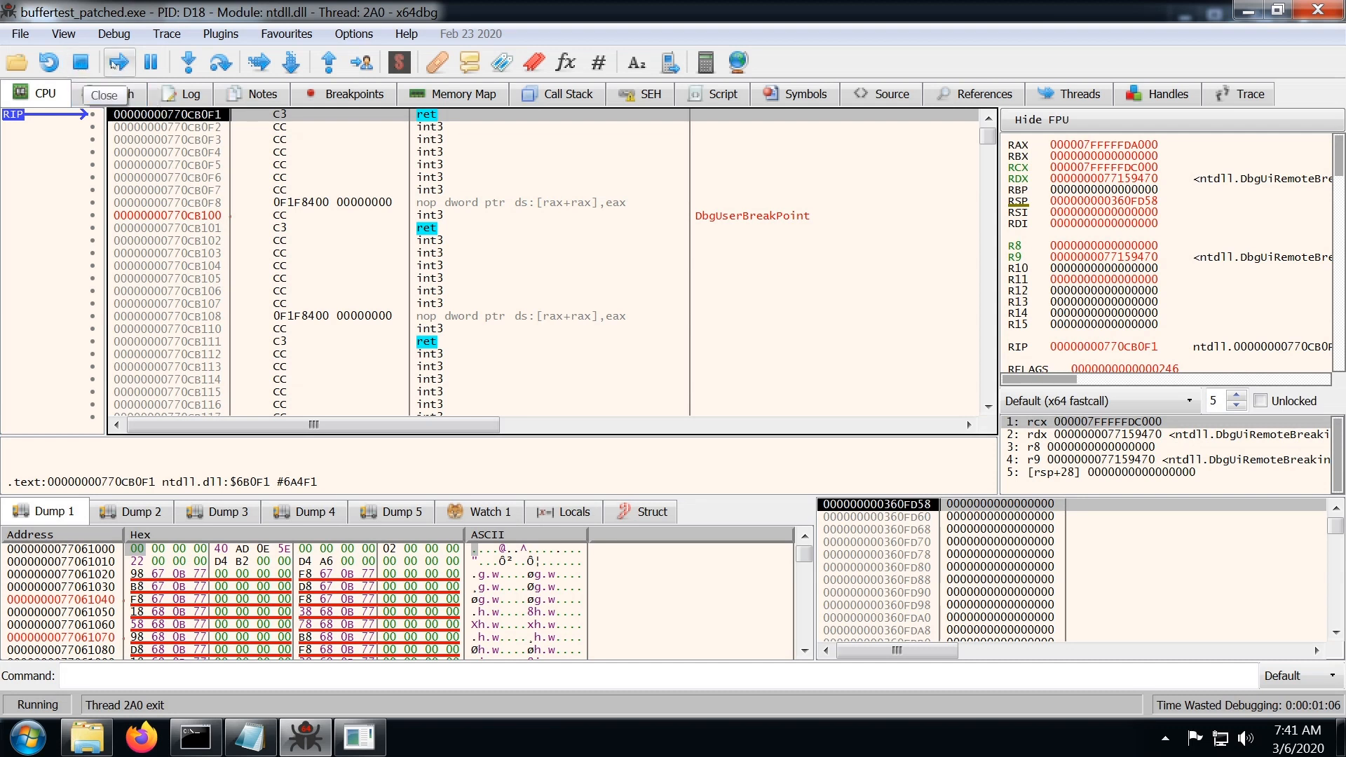
{"action": "left_click", "coordinate": [151, 63]}
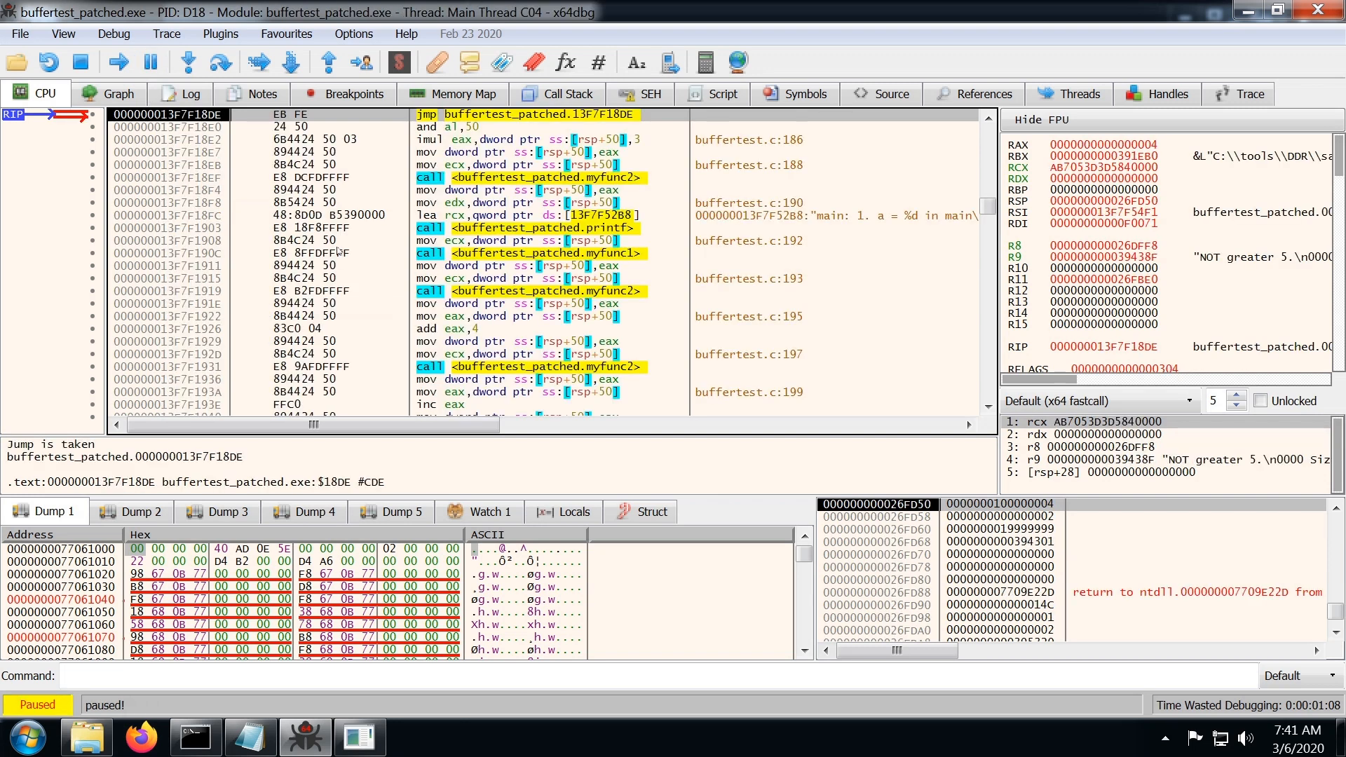
{"action": "scroll", "coordinate": [469, 168], "scroll_direction": "up", "scroll_amount": 1}
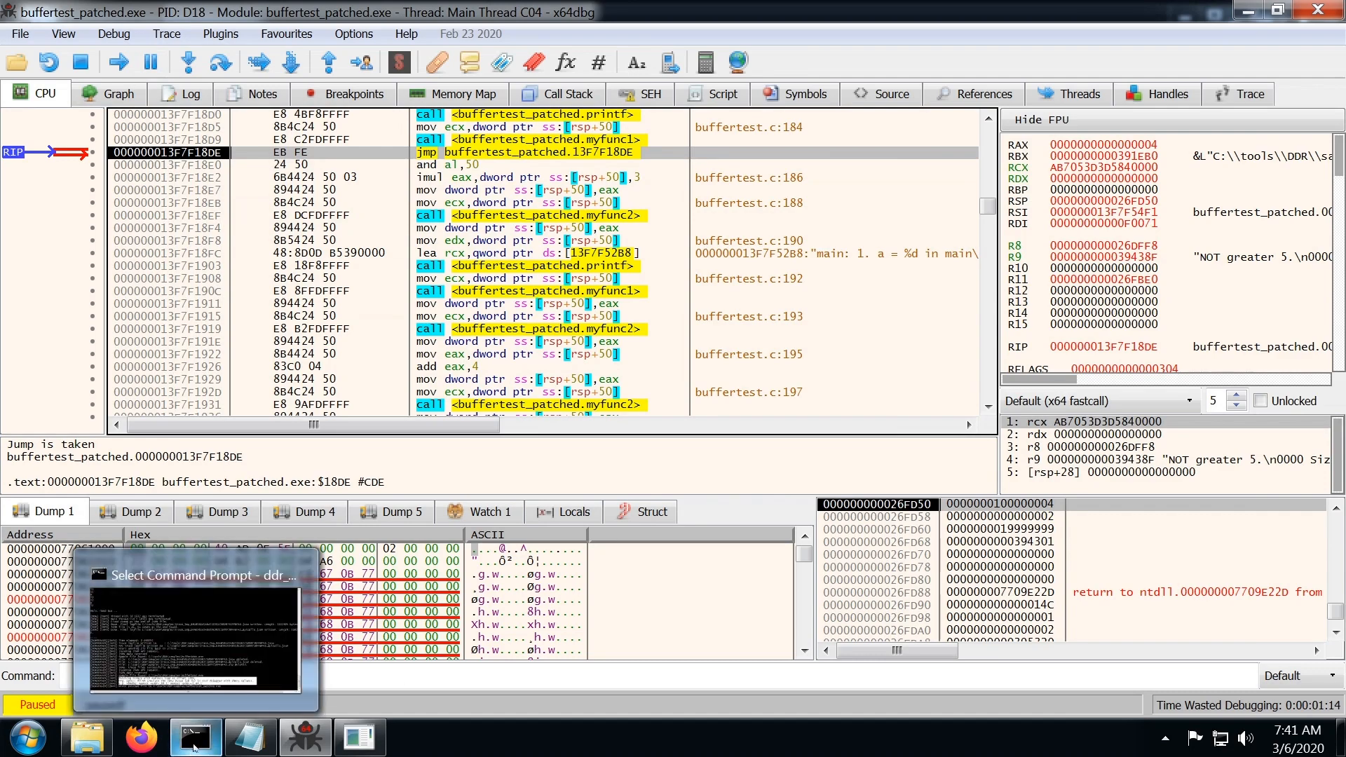
- Copy the suggested memset command for restoring the original bytes from the ddr_server.py console into the x64dbg command line
{"action": "left_click", "coordinate": [192, 745]}
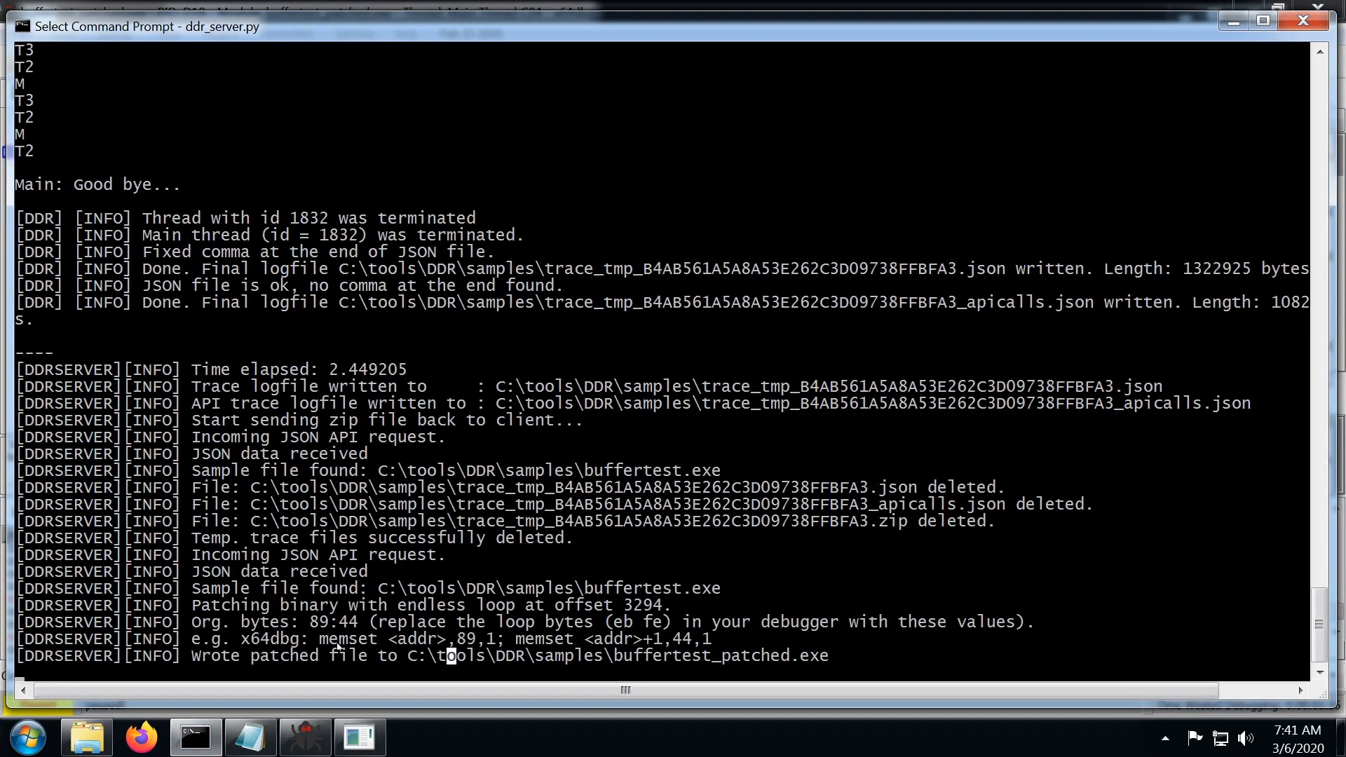
{"action": "left_click_drag", "start_coordinate": [321, 640], "coordinate": [710, 643]}
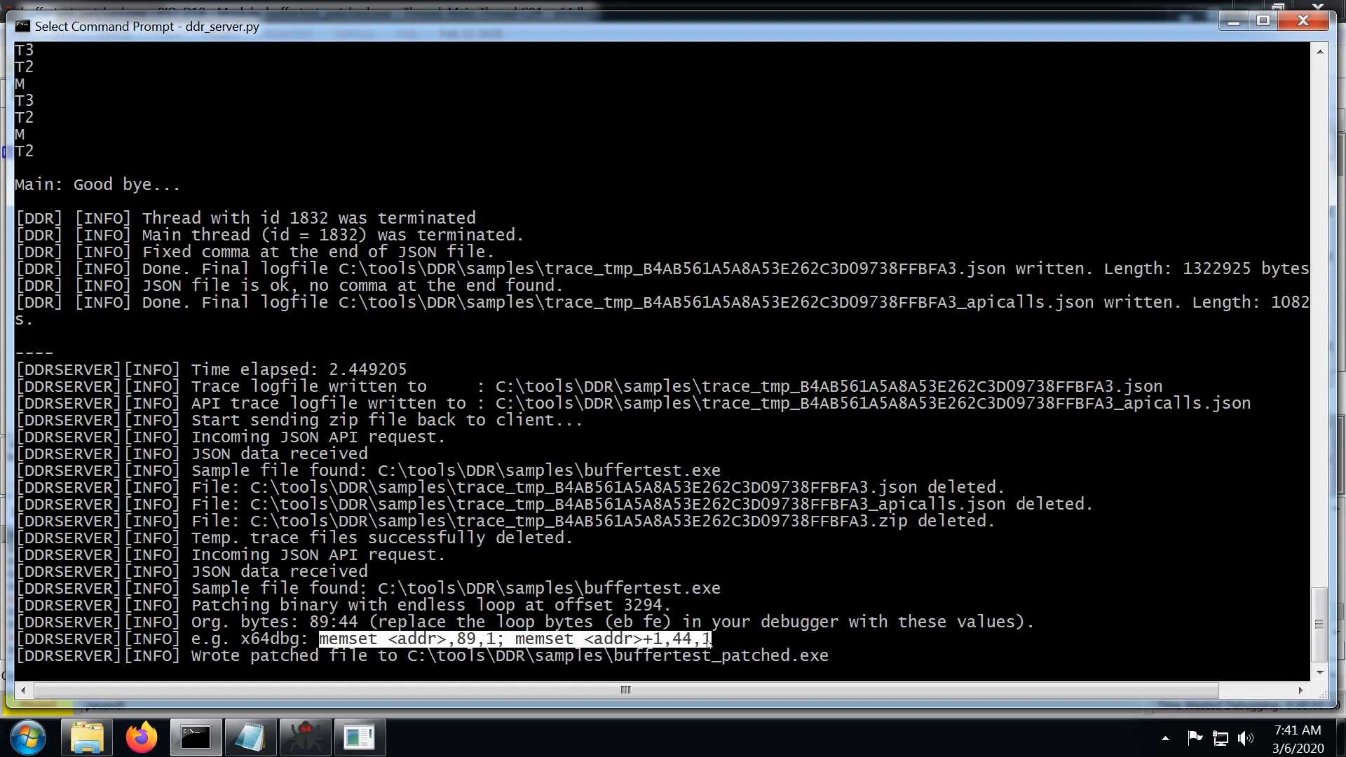
{"action": "right_click", "coordinate": [710, 644]}
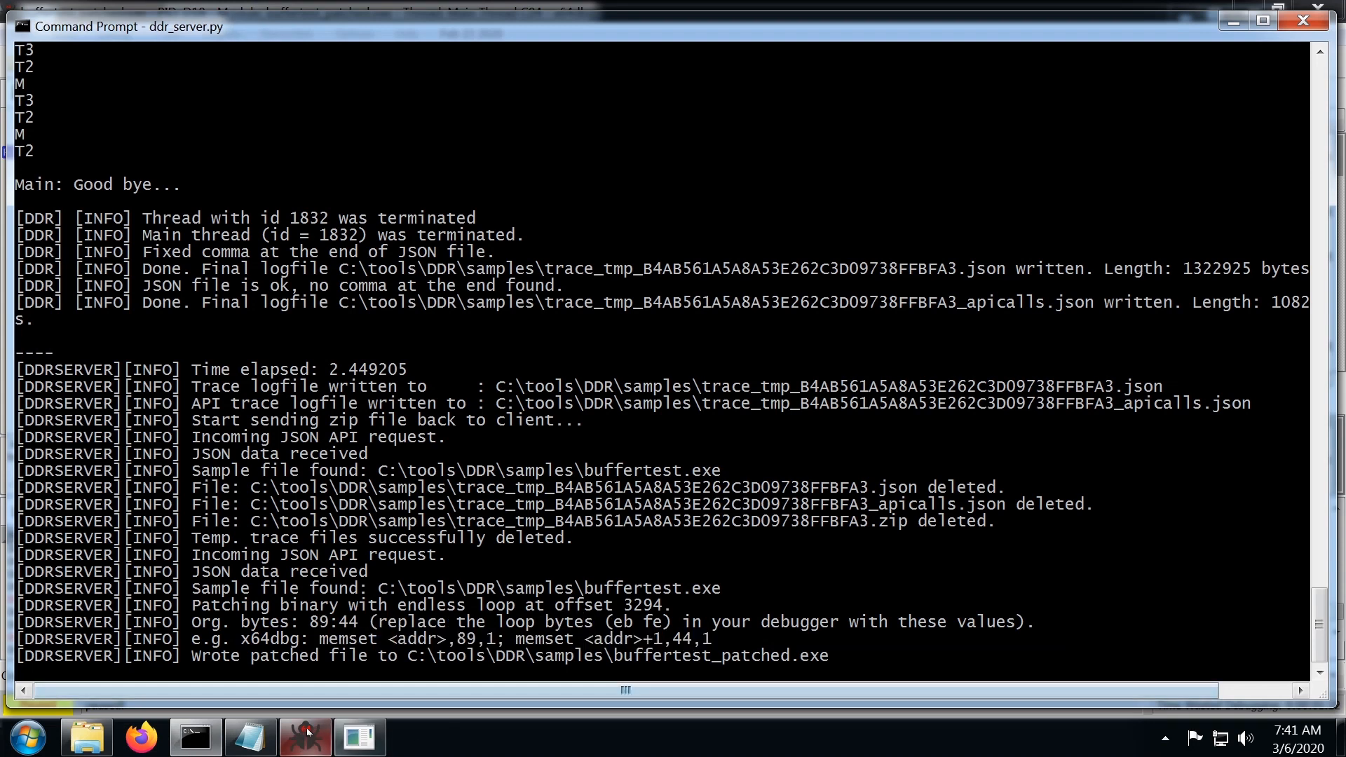
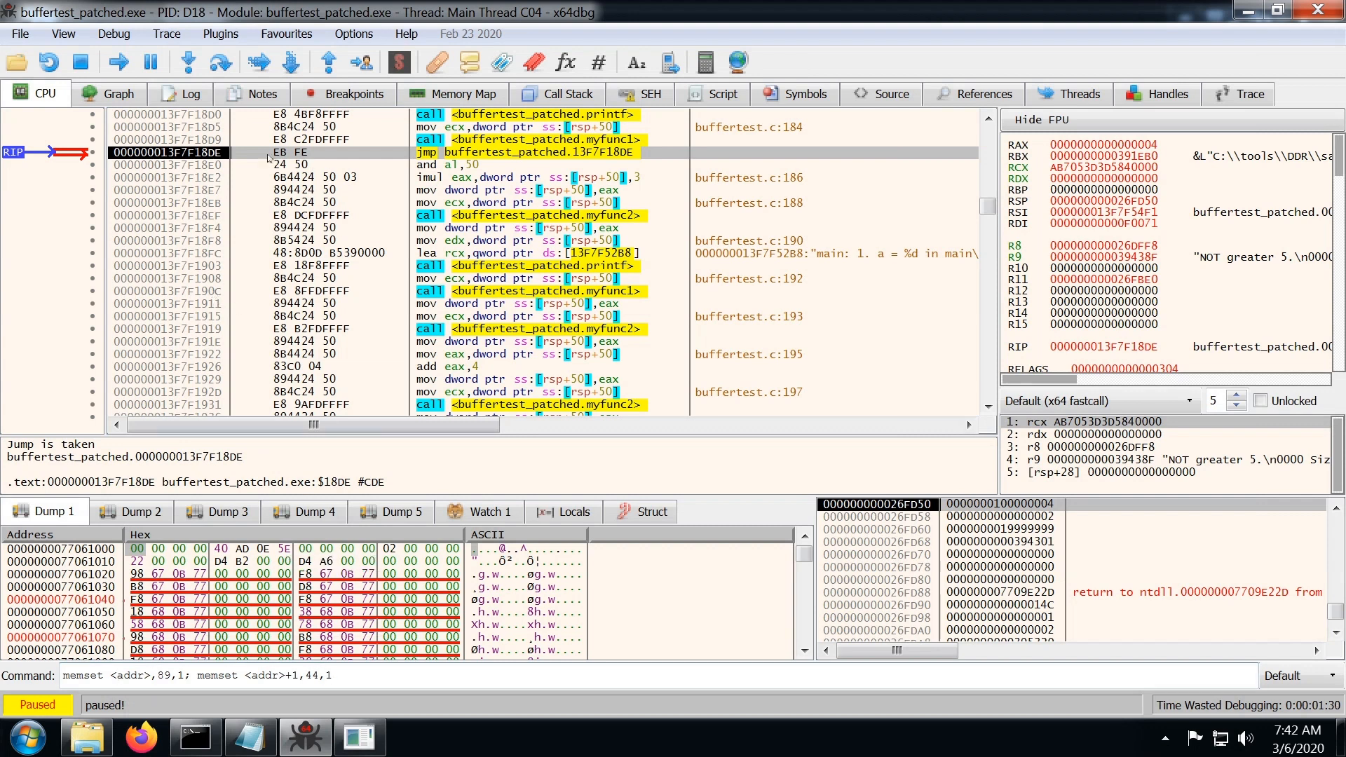
- Replace both <addr> placeholders with the looping jmp's address 000000013F7F18DE and execute the memset commands to write bytes 89 and 44
{"action": "right_click", "coordinate": [205, 152]}
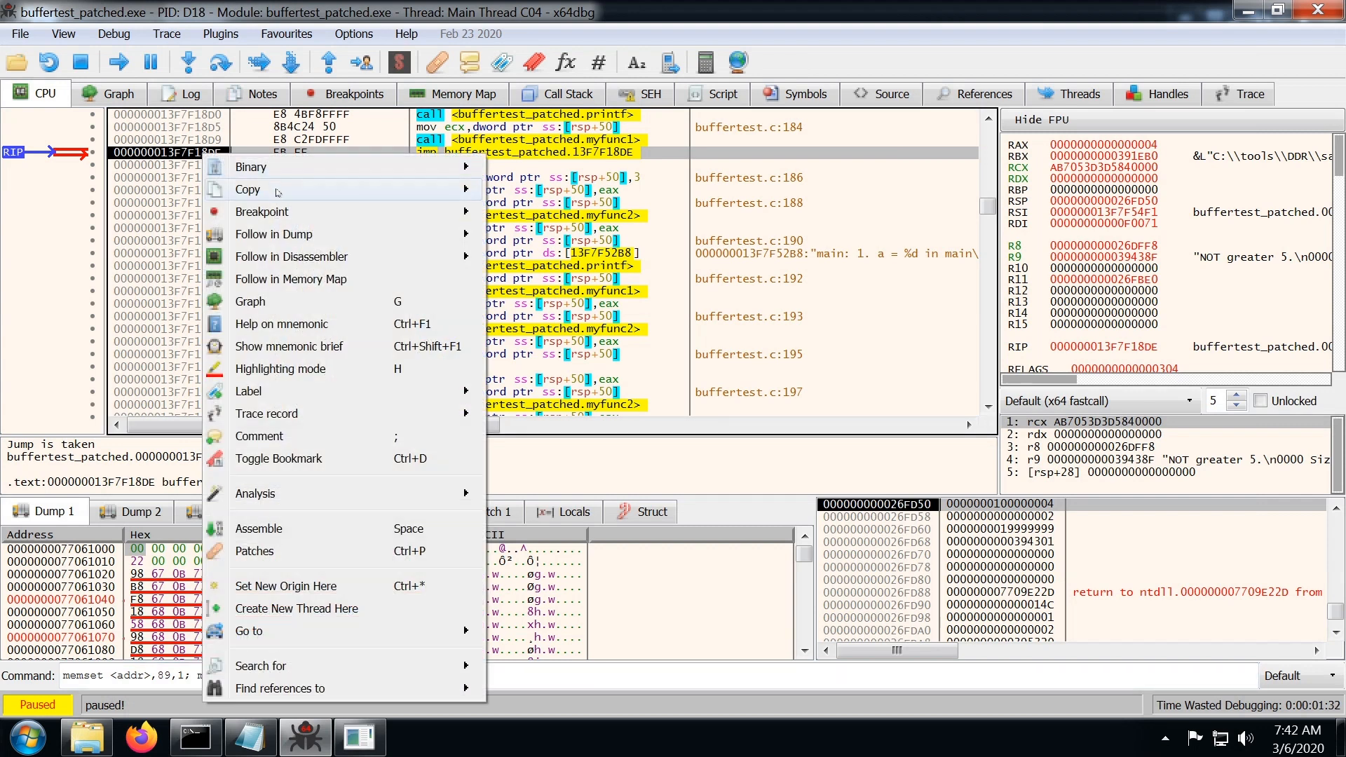
{"action": "mouse_move", "coordinate": [278, 192]}
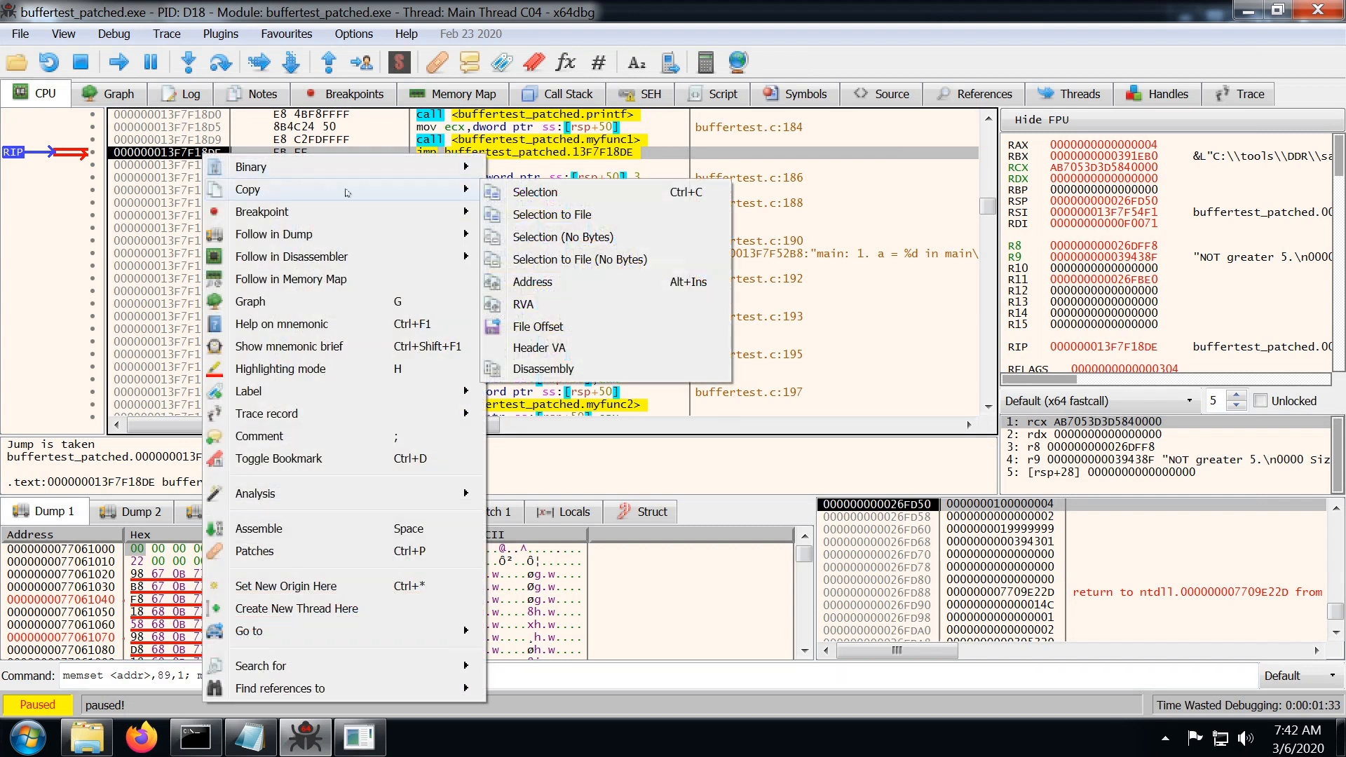
{"action": "left_click", "coordinate": [565, 283]}
{"action": "left_click_drag", "start_coordinate": [110, 675], "coordinate": [146, 669]}
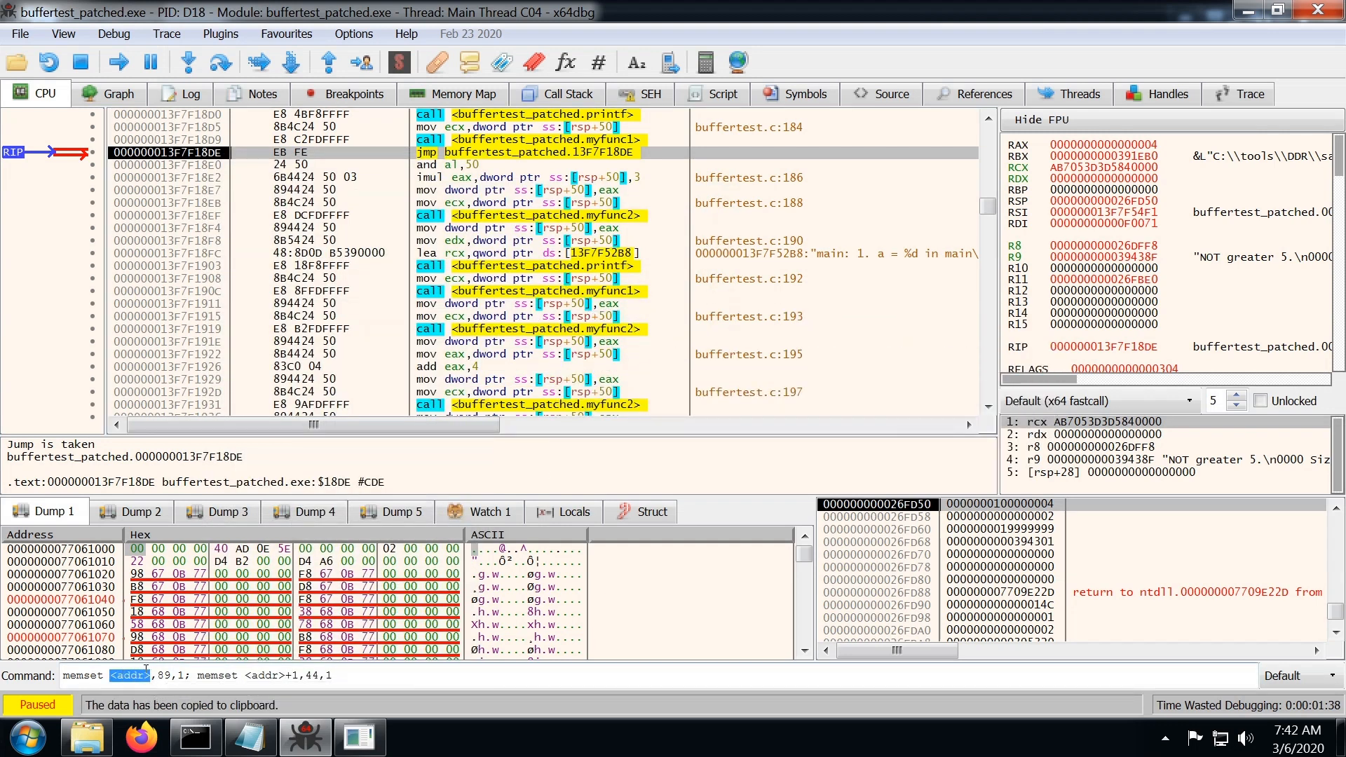
{"action": "key", "text": "ctrl+v"}
{"action": "left_click_drag", "start_coordinate": [310, 676], "coordinate": [351, 674]}
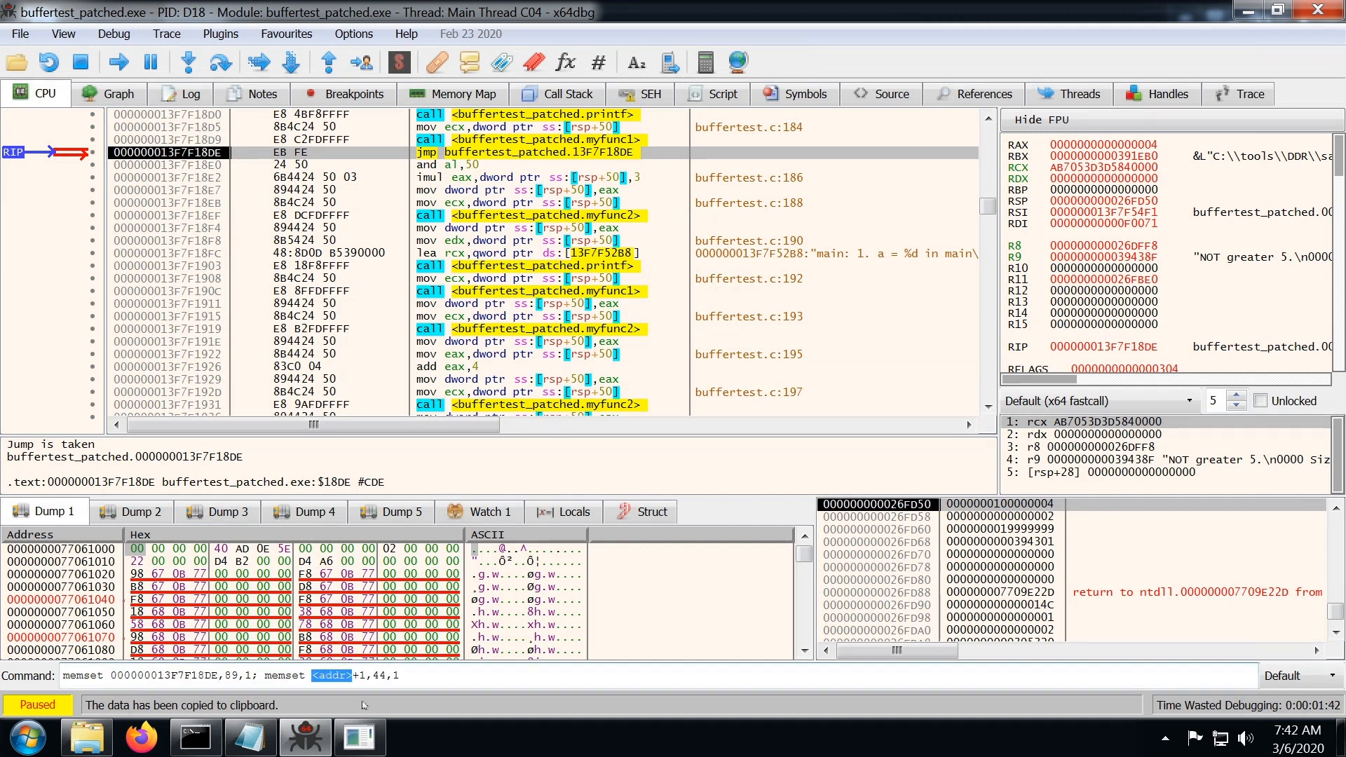
{"action": "key", "text": "ctrl+v"}
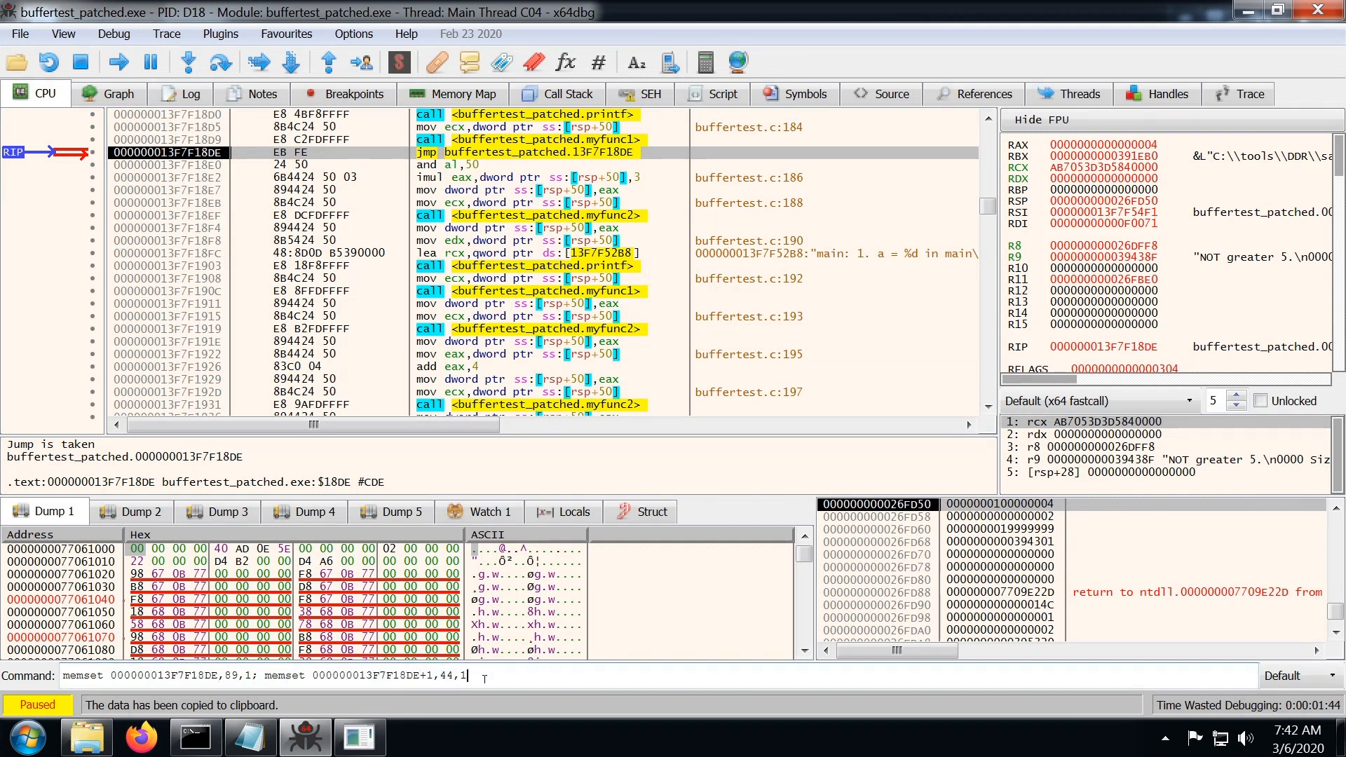
{"action": "key", "text": "Return"}
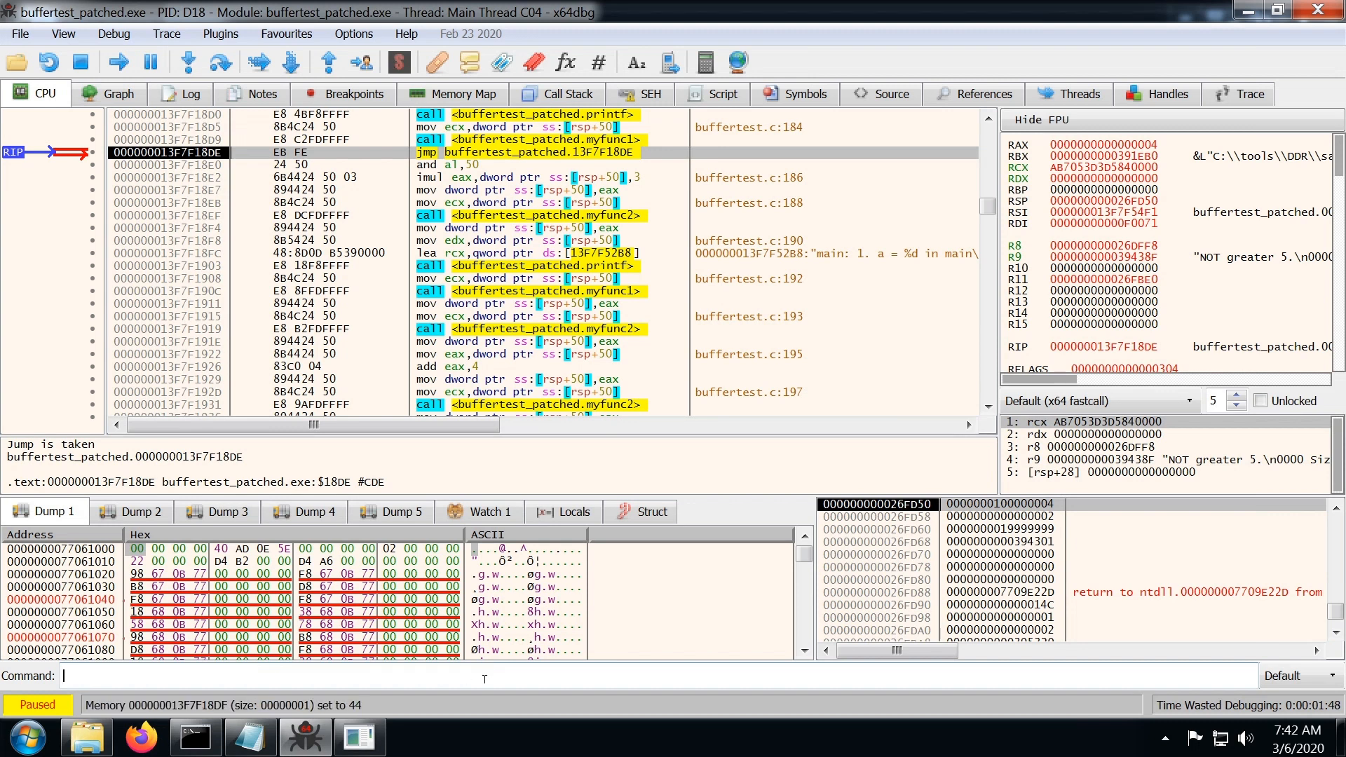
- Step into four instructions, starting from the restored mov after the myfunc1 call
{"action": "left_click", "coordinate": [187, 69]}
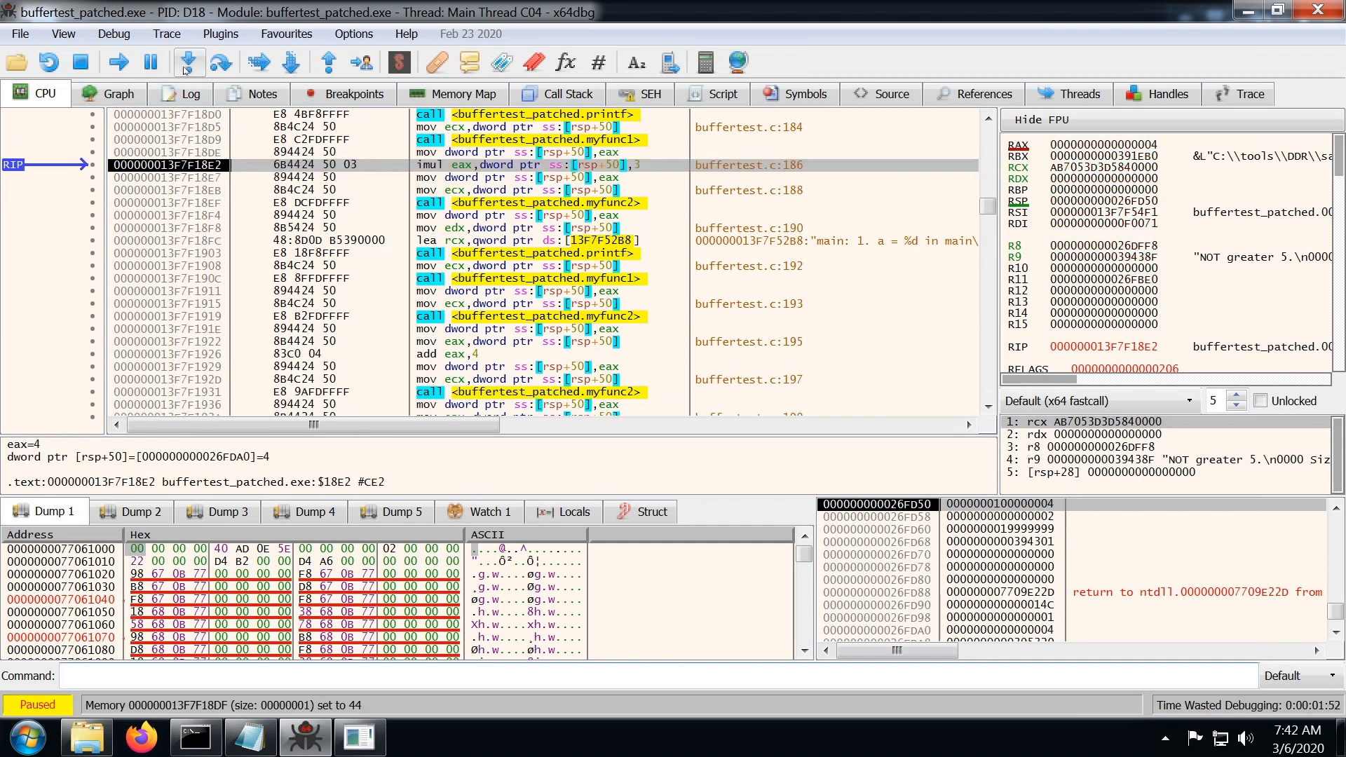
{"action": "left_click", "coordinate": [188, 69]}
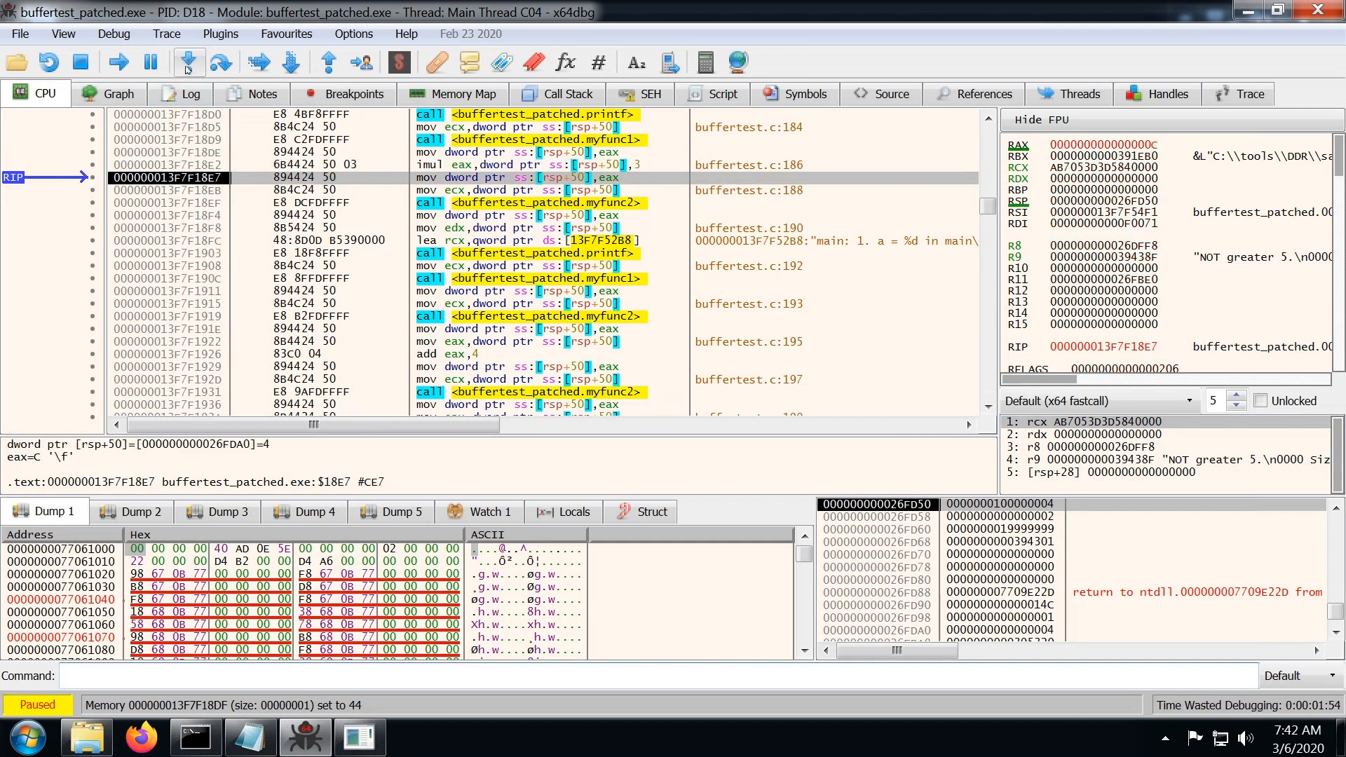
{"action": "left_click", "coordinate": [188, 69]}
{"action": "left_click", "coordinate": [189, 68]}
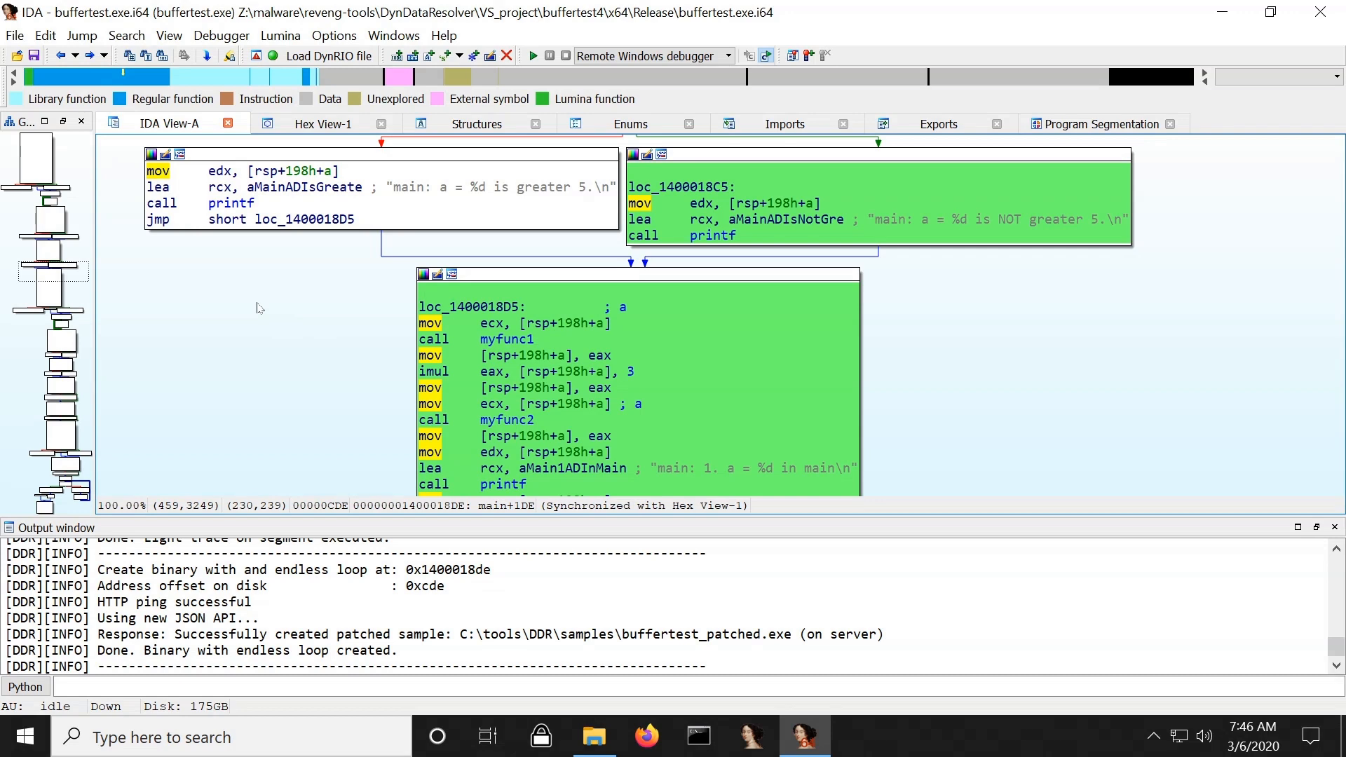
- Switch back to IDA and bring up the DDR configuration options for the disassembly view
{"action": "right_click", "coordinate": [259, 309]}
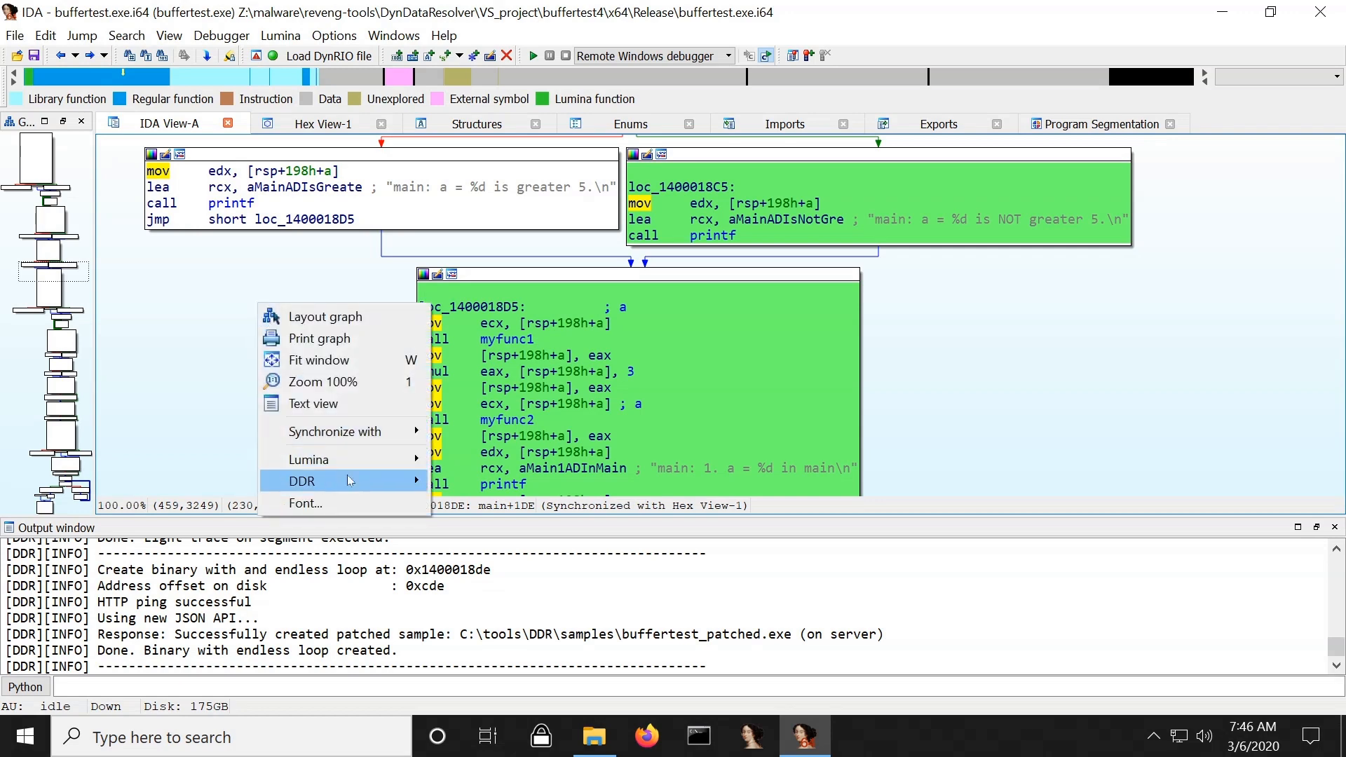
{"action": "mouse_move", "coordinate": [351, 480]}
{"action": "mouse_move", "coordinate": [684, 398]}
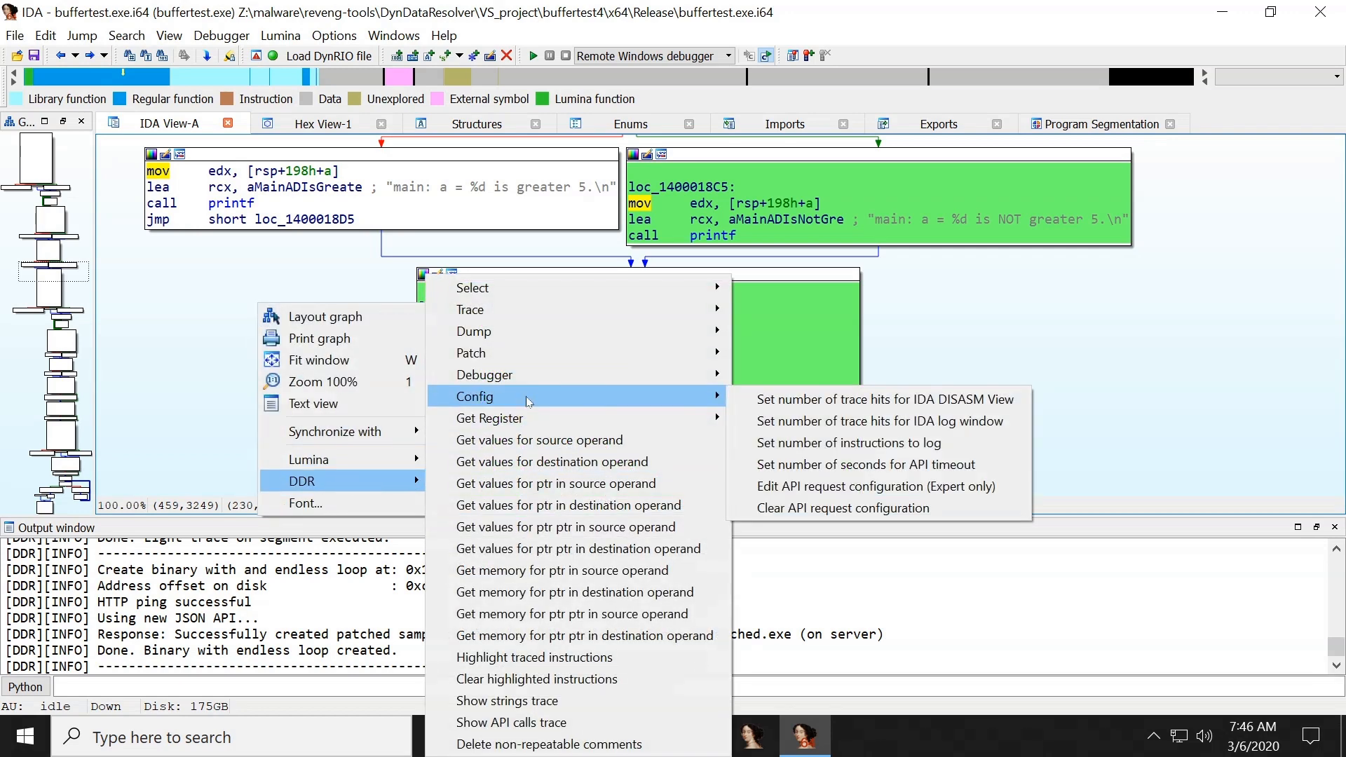